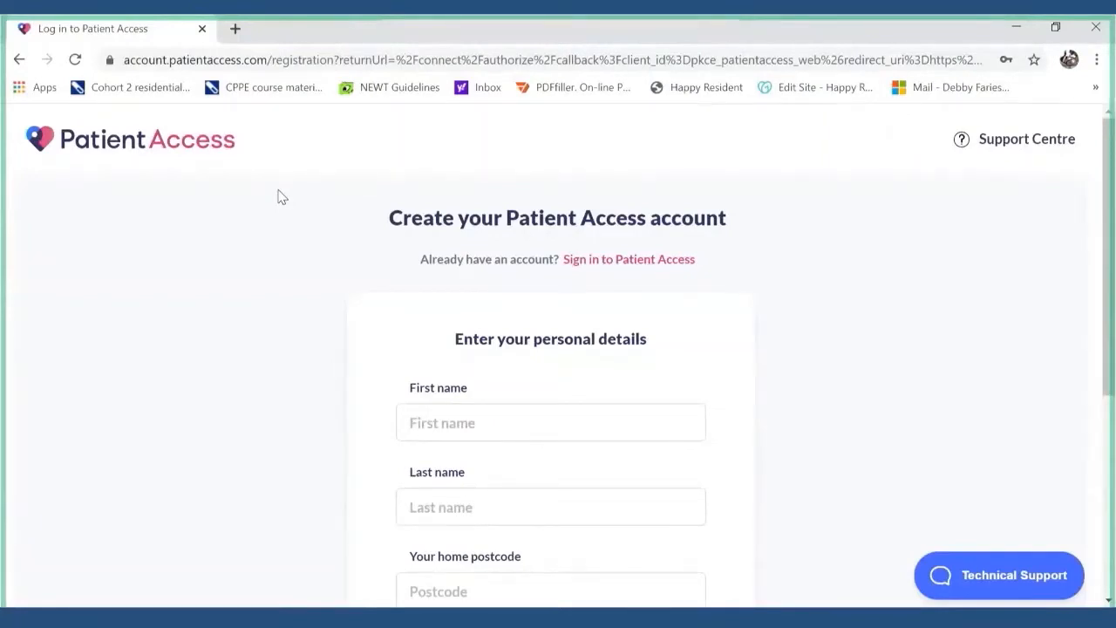
# - Enter the carer's first name, last name and home postcode
pyautogui.click(515, 414)
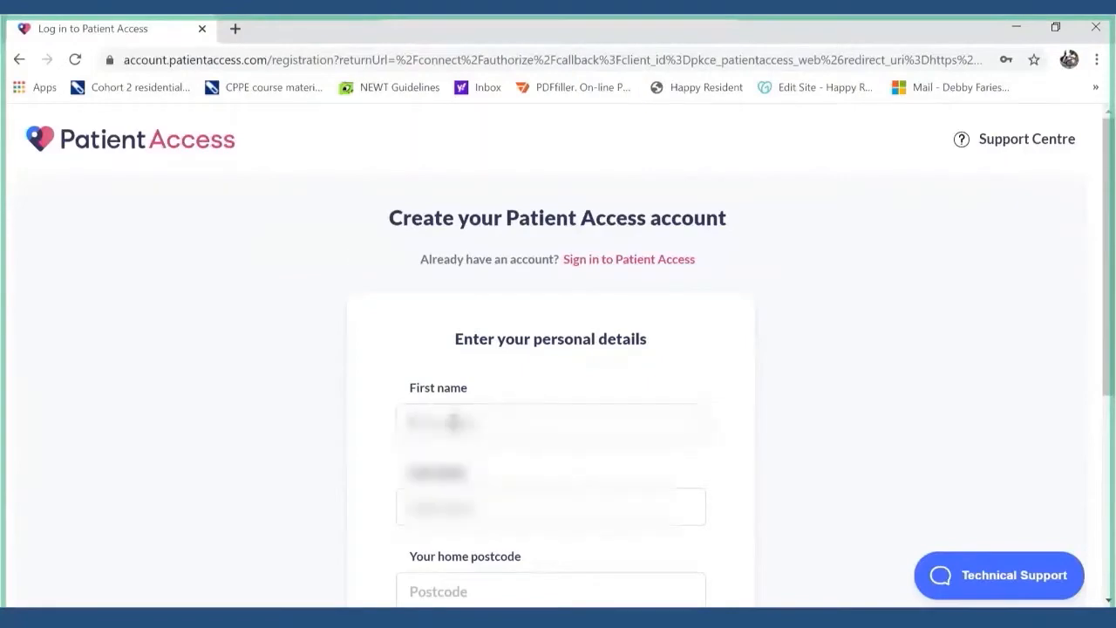
pyautogui.write('Debby')
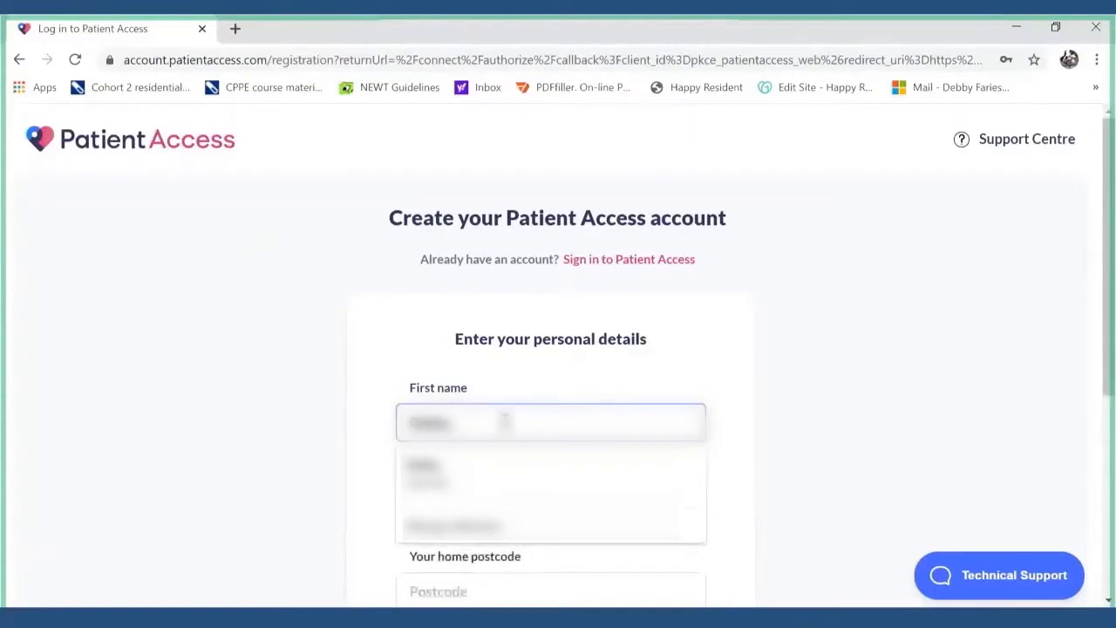
pyautogui.click(724, 486)
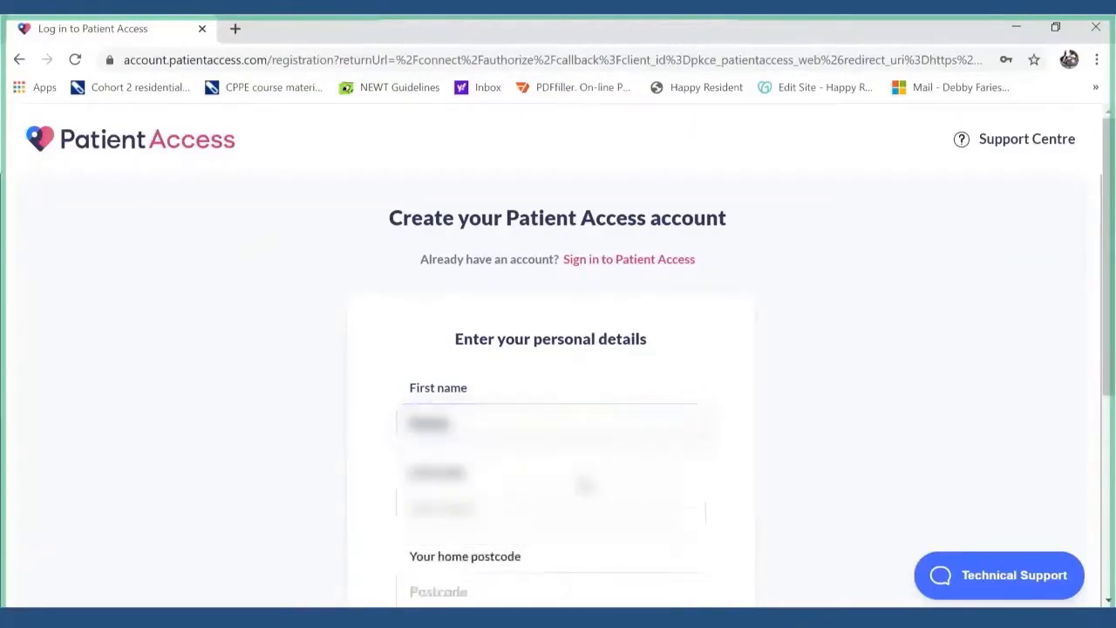
pyautogui.click(538, 493)
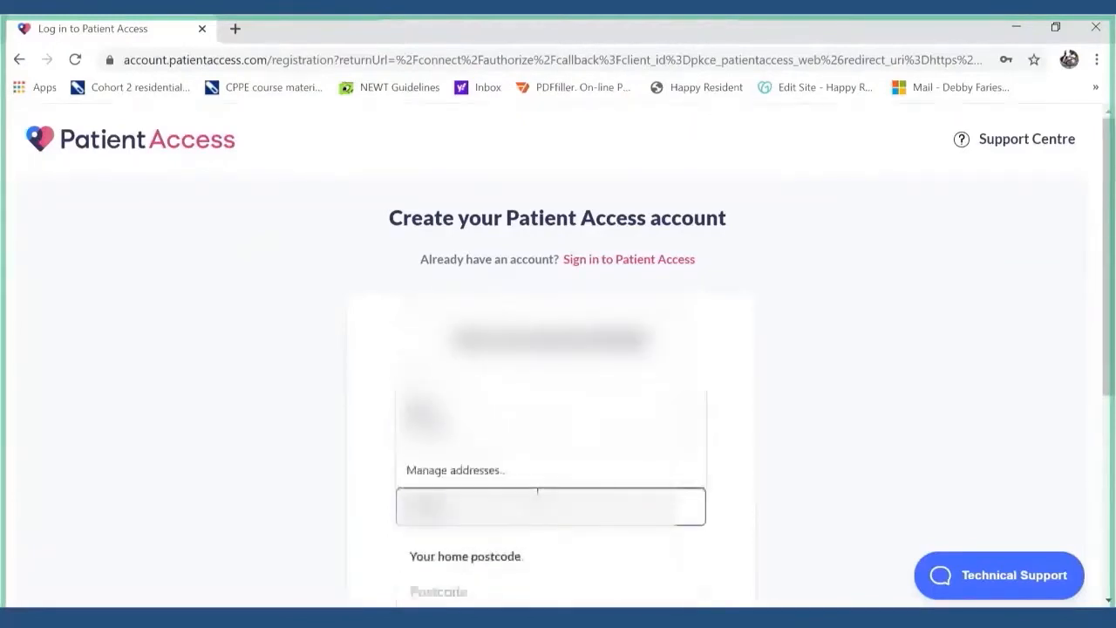
pyautogui.click(473, 581)
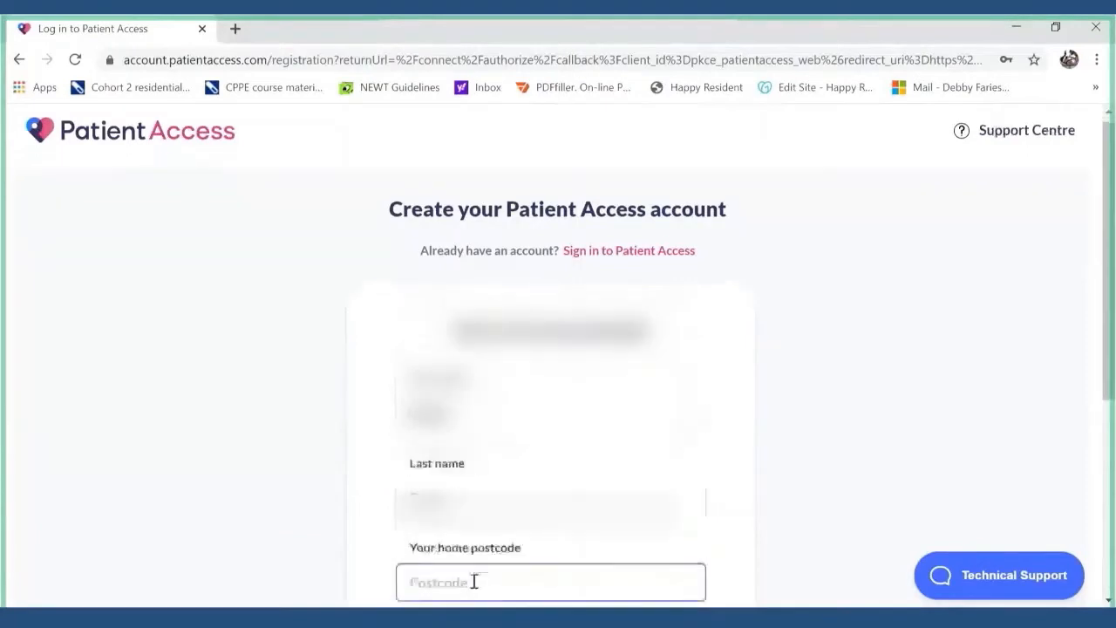
pyautogui.scroll(-3, 473, 580)
pyautogui.write('M')
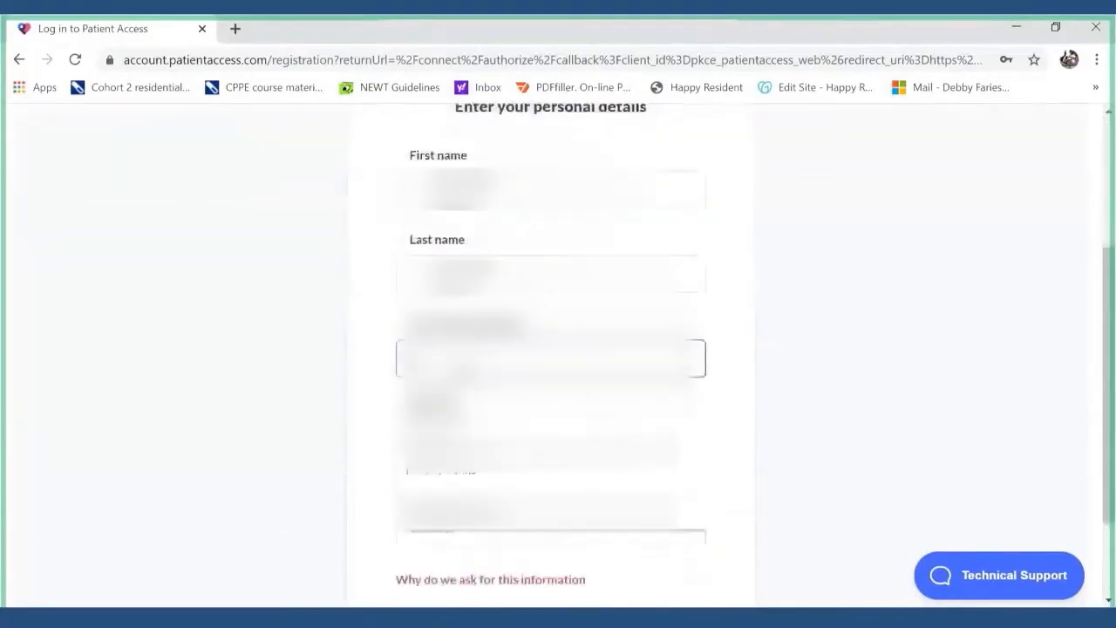
pyautogui.write('/01/19')
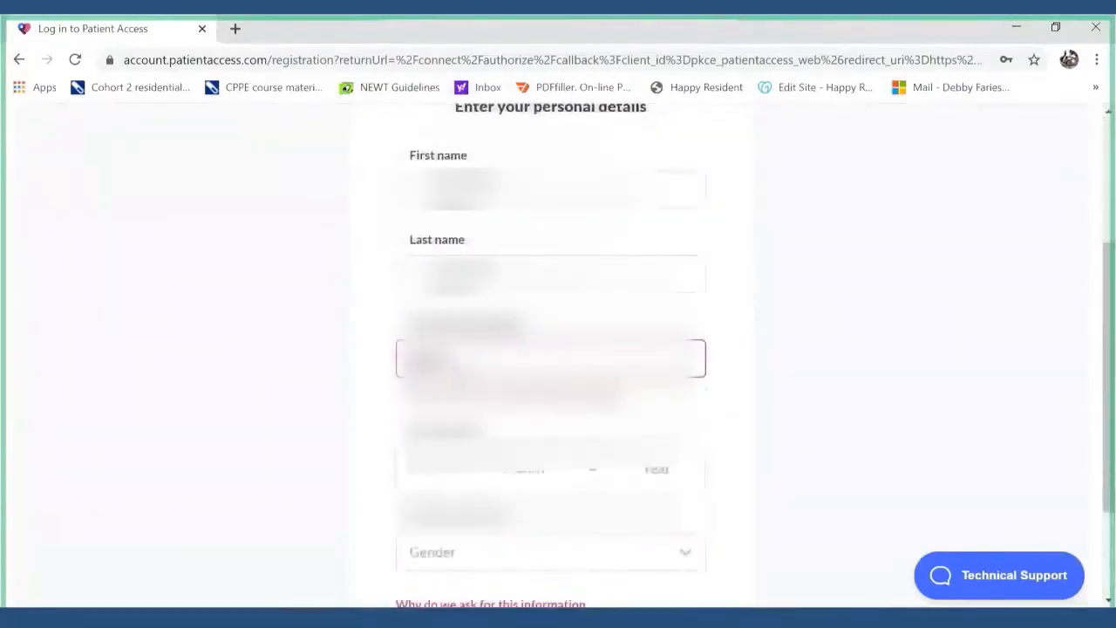
pyautogui.press('Tab')
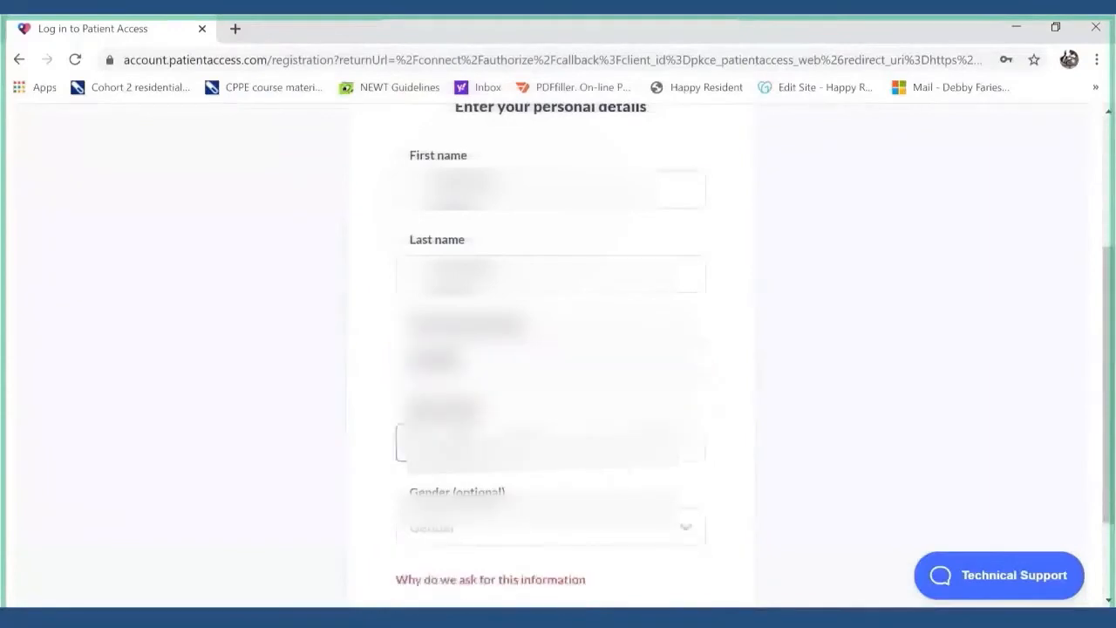
# - Set the carer's birth month and year 1977, and the gender to Female
pyautogui.click(546, 445)
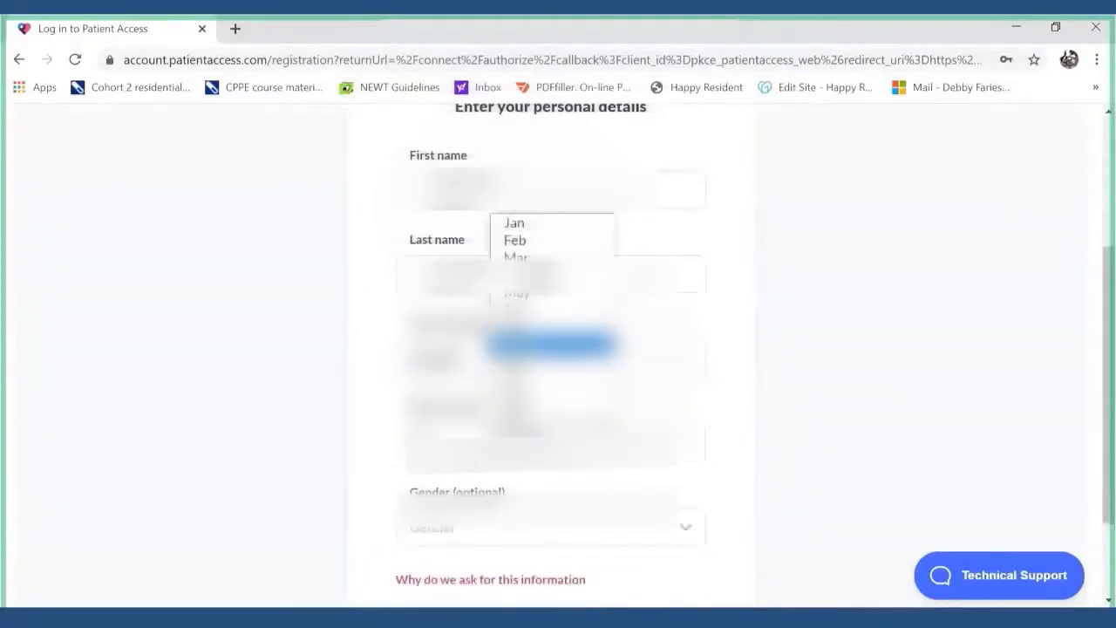
pyautogui.click(558, 278)
pyautogui.click(658, 443)
pyautogui.click(670, 485)
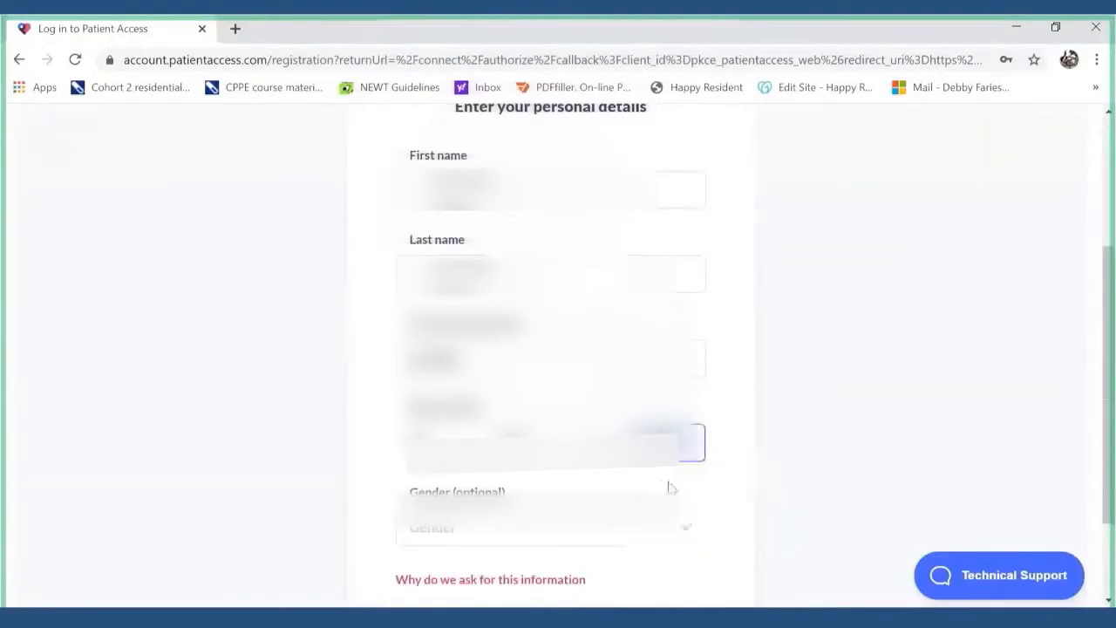
pyautogui.click(558, 530)
pyautogui.click(623, 573)
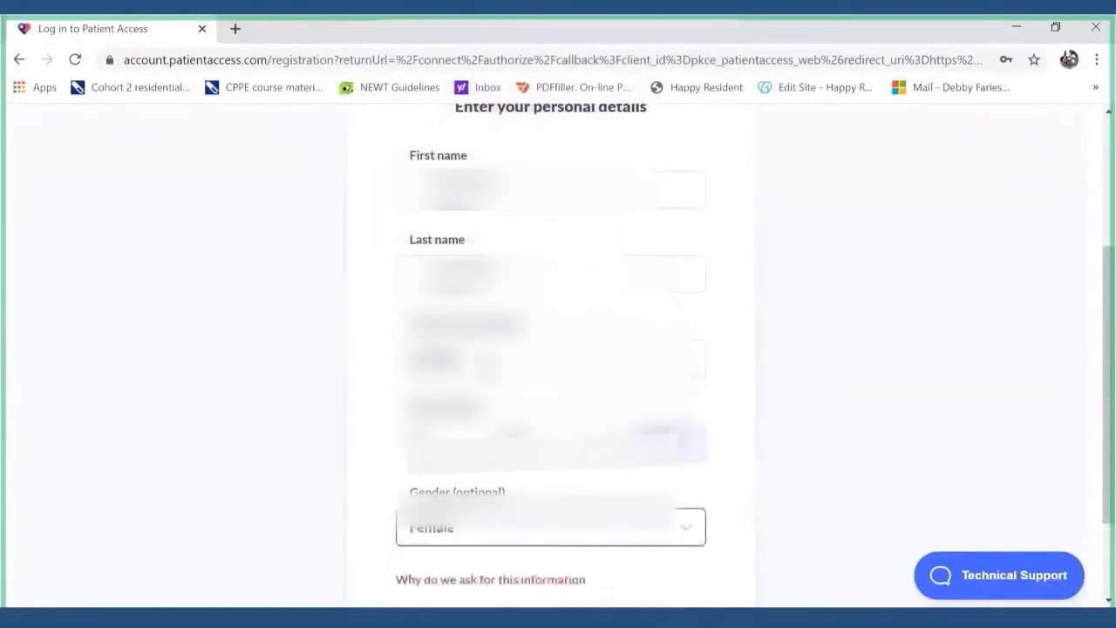
pyautogui.scroll(-2, 550, 349)
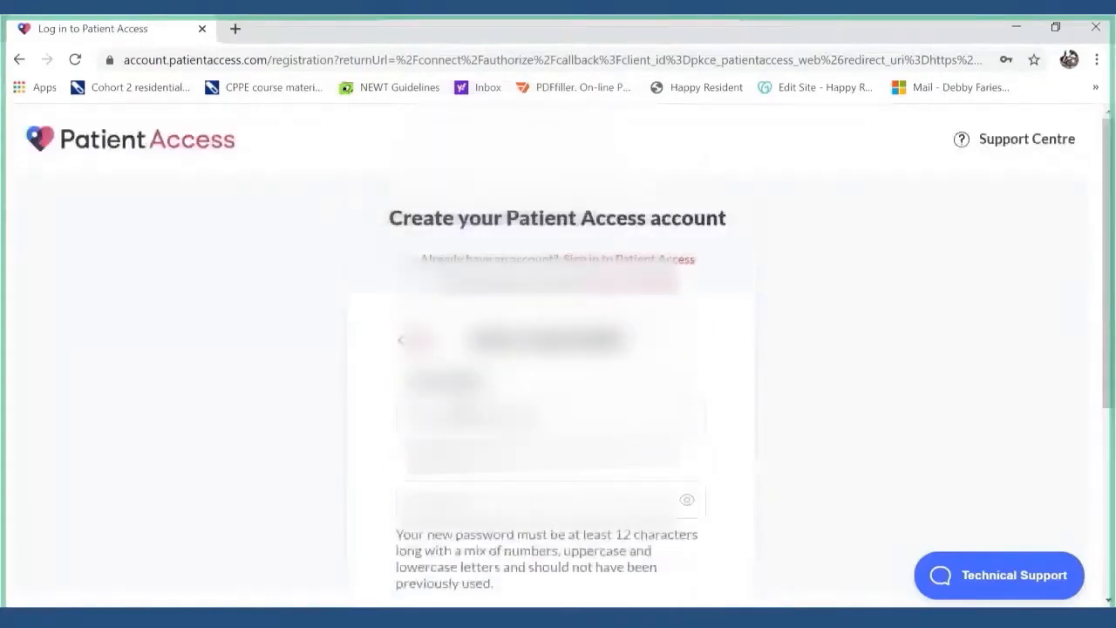
# - Use a saved e-mail address, enter a password, and tick the Terms and marketing checkboxes
pyautogui.click(550, 416)
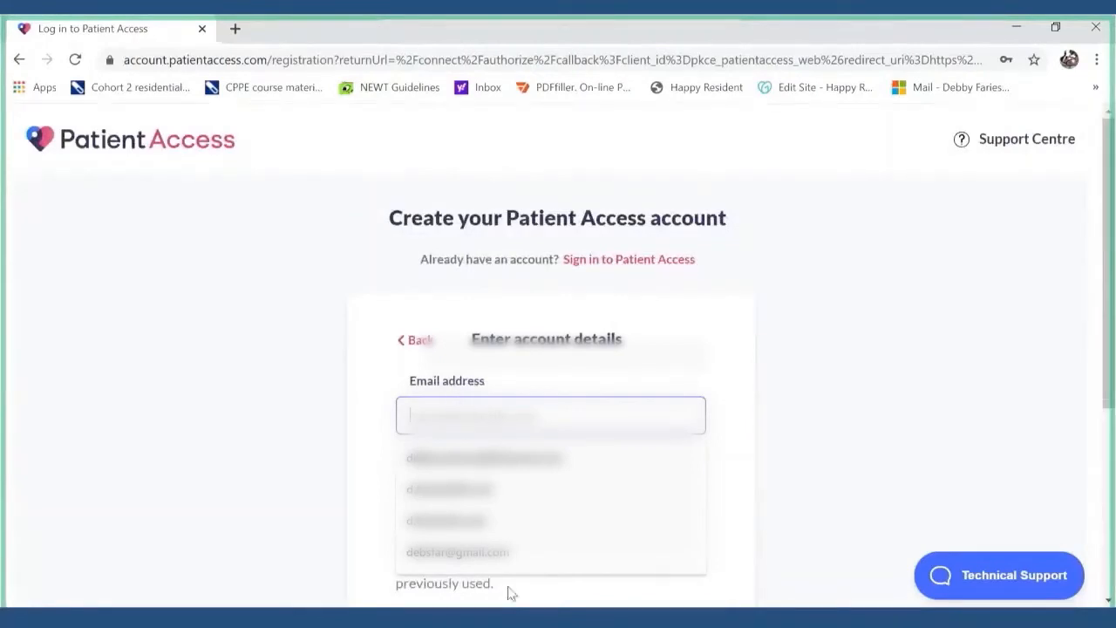
pyautogui.click(504, 551)
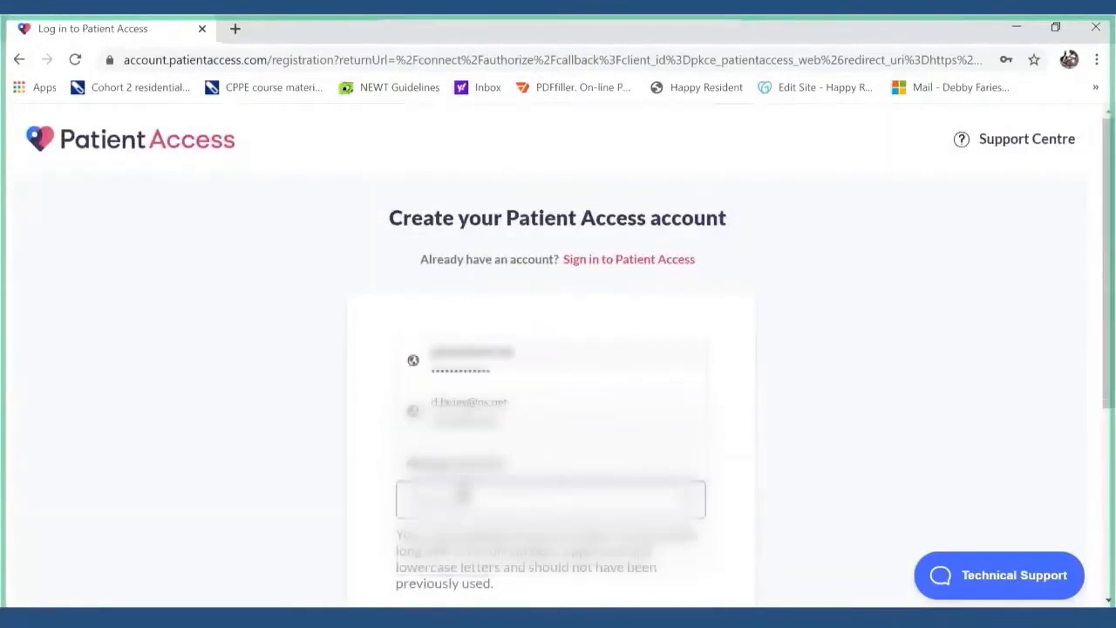
pyautogui.click(463, 493)
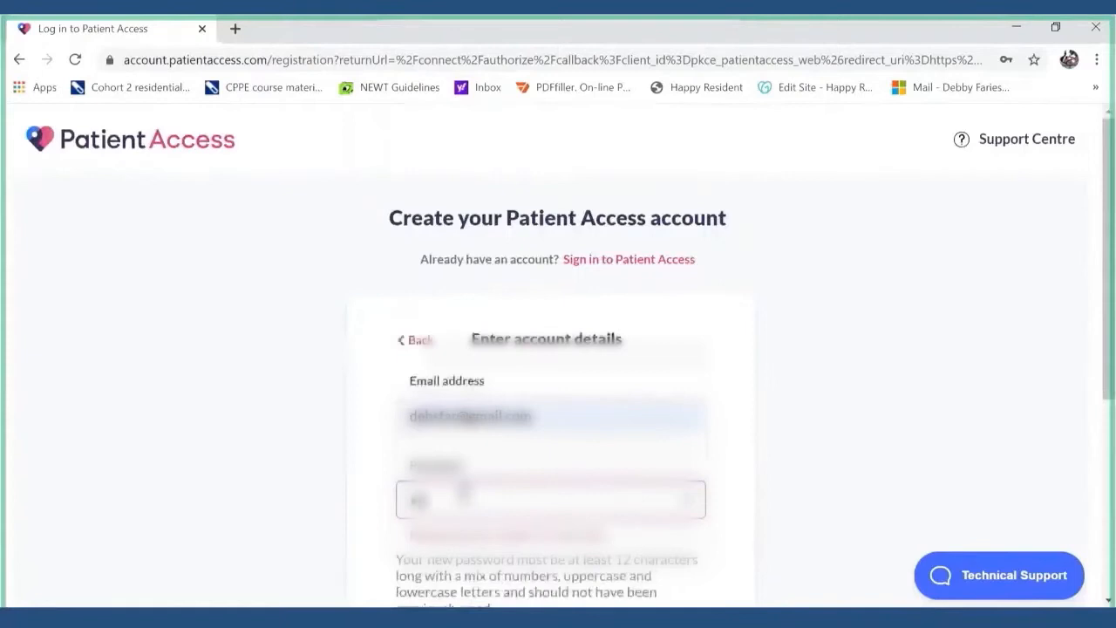
pyautogui.write('••••••••')
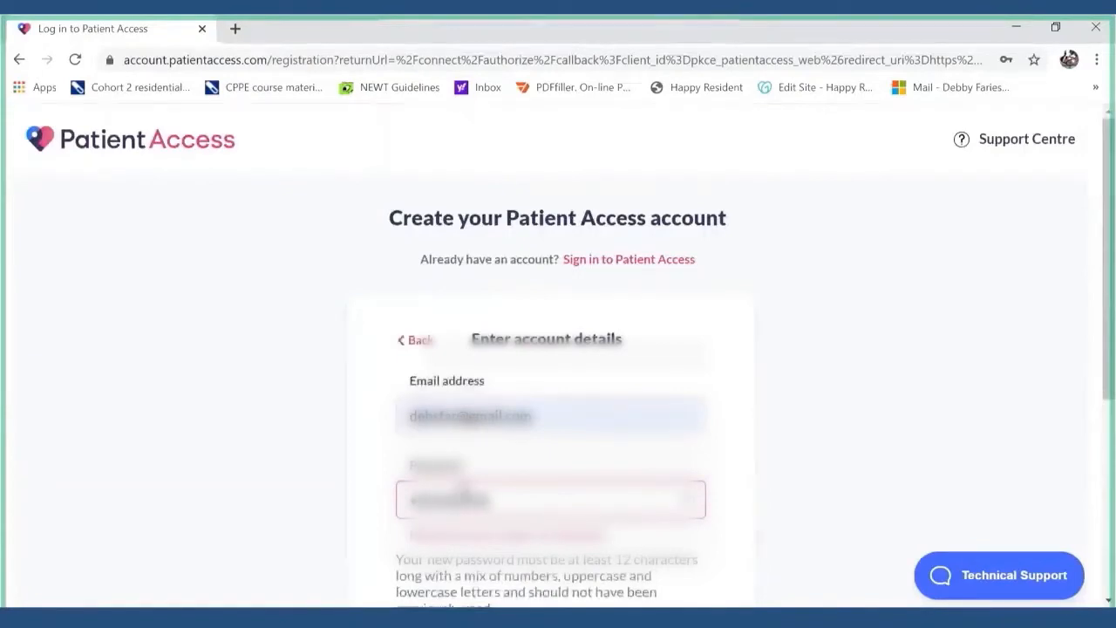
pyautogui.write('••')
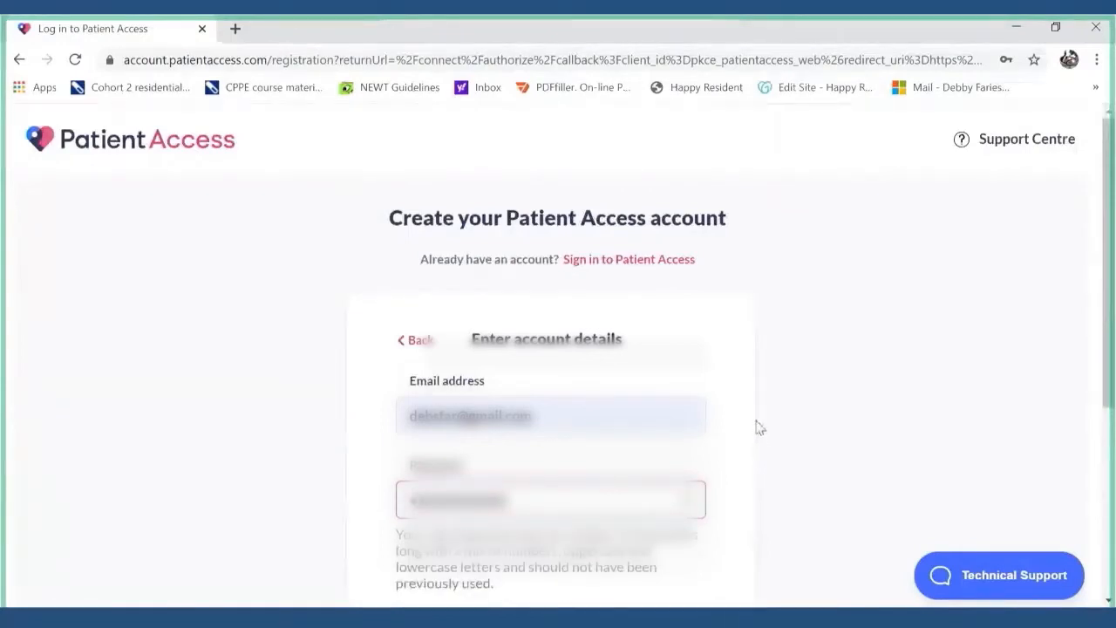
pyautogui.scroll(-3, 757, 427)
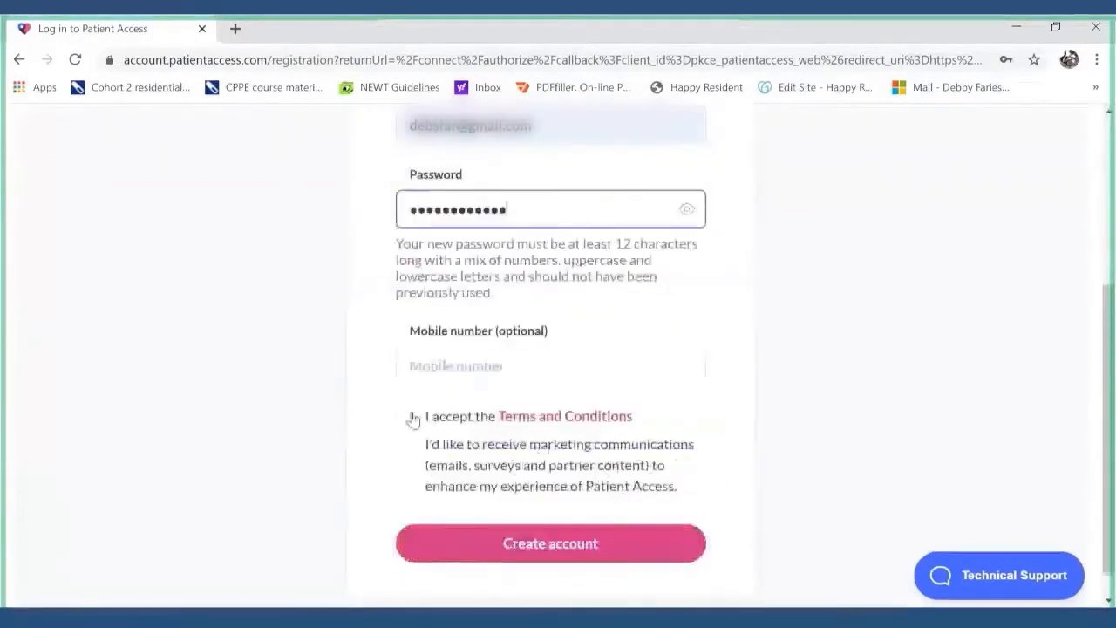
pyautogui.click(405, 416)
pyautogui.click(405, 445)
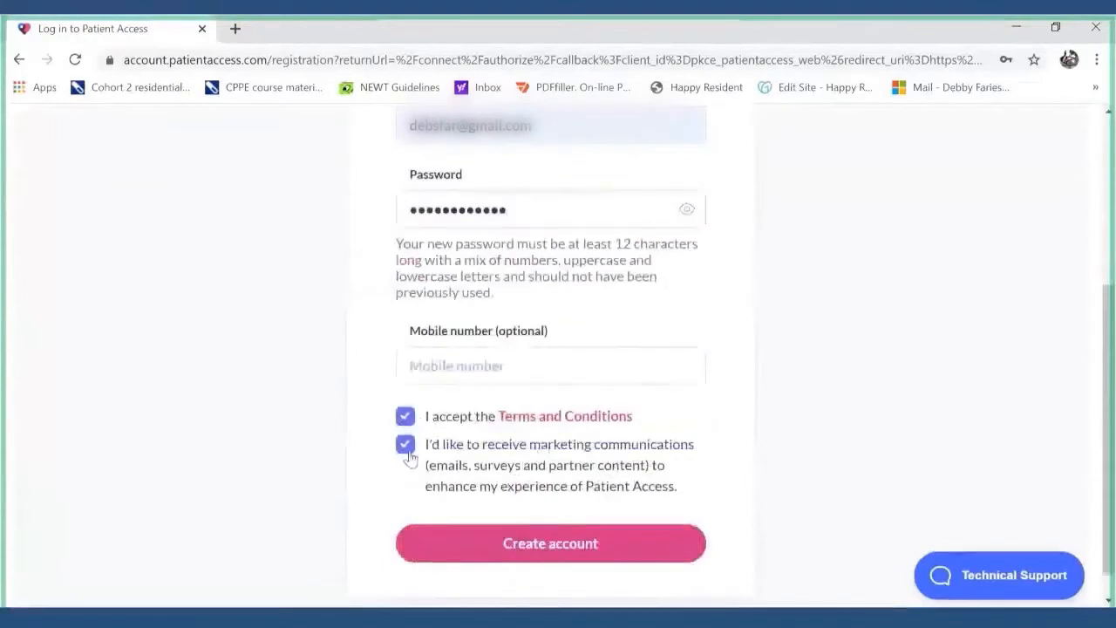
# - Submit the Patient Access account registration
pyautogui.click(512, 553)
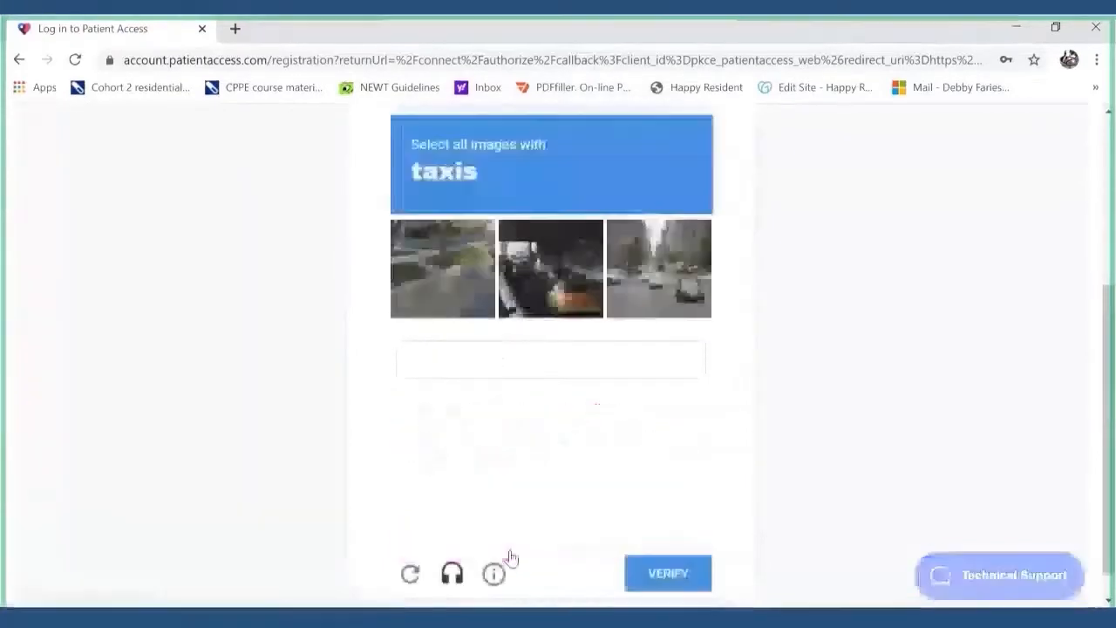
pyautogui.scroll(4, 512, 558)
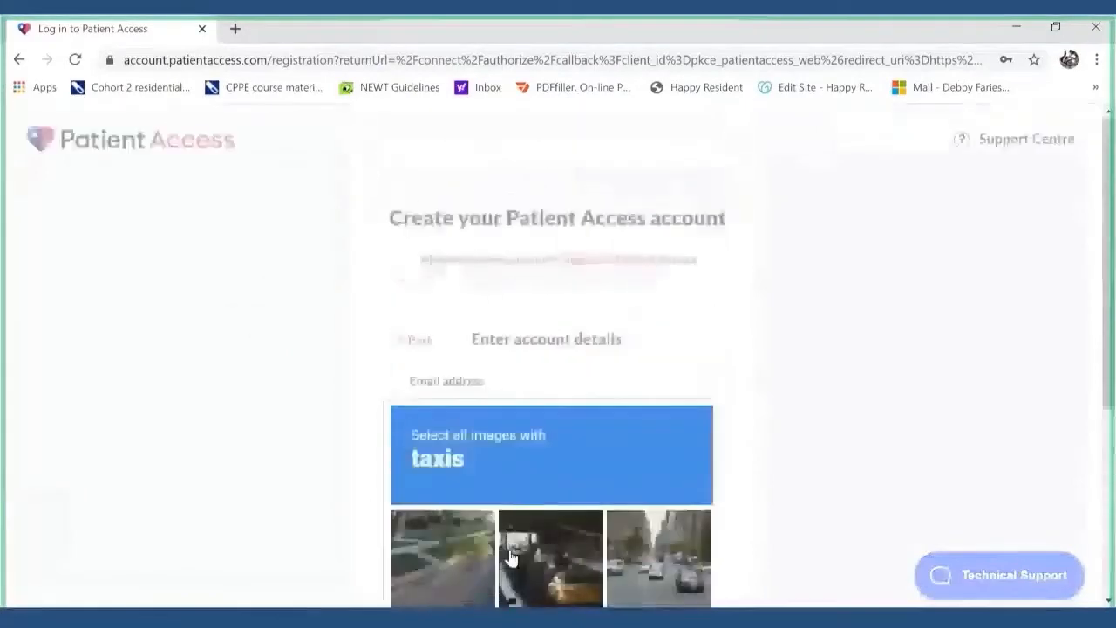
pyautogui.scroll(-1, 512, 558)
pyautogui.scroll(-3, 511, 558)
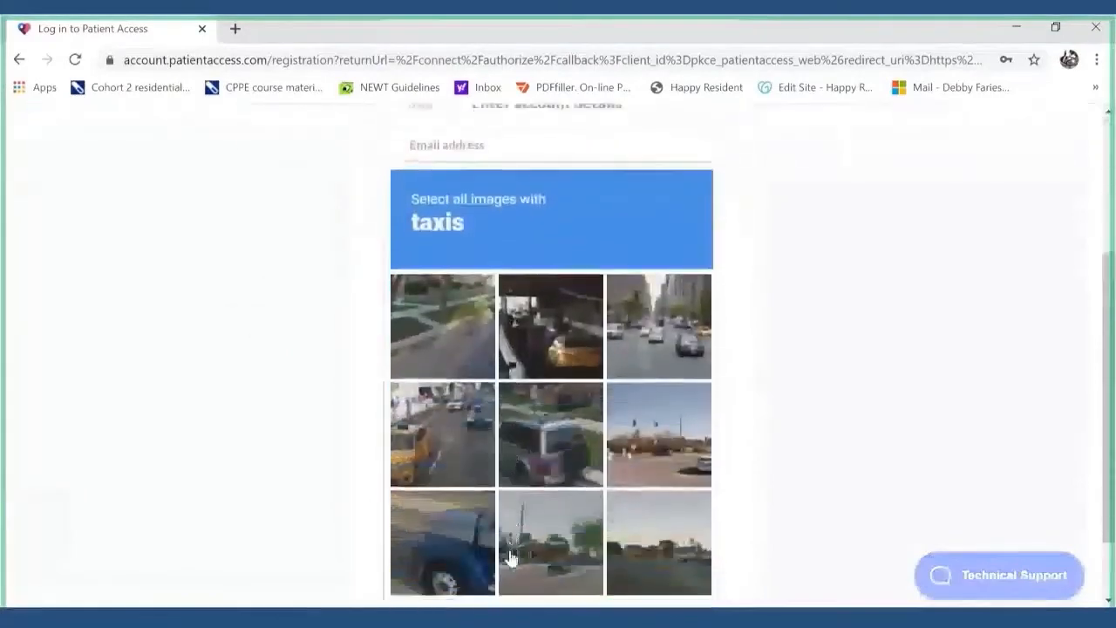
pyautogui.scroll(1, 506, 553)
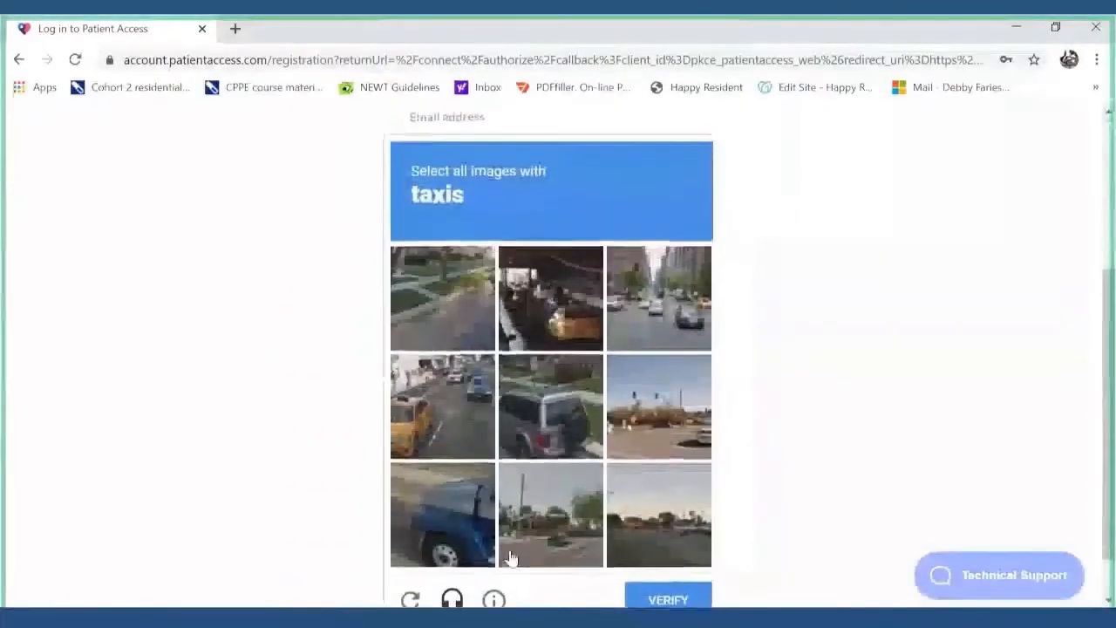
# - Mark the taxi tiles in the reCAPTCHA image check and verify
pyautogui.click(445, 400)
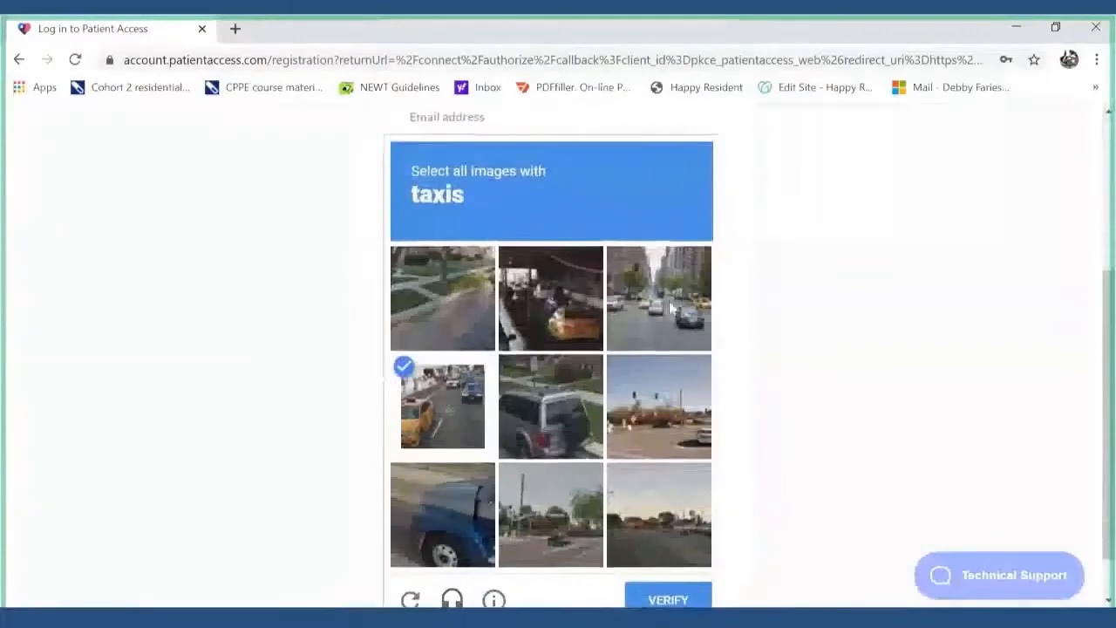
pyautogui.click(565, 308)
pyautogui.click(678, 330)
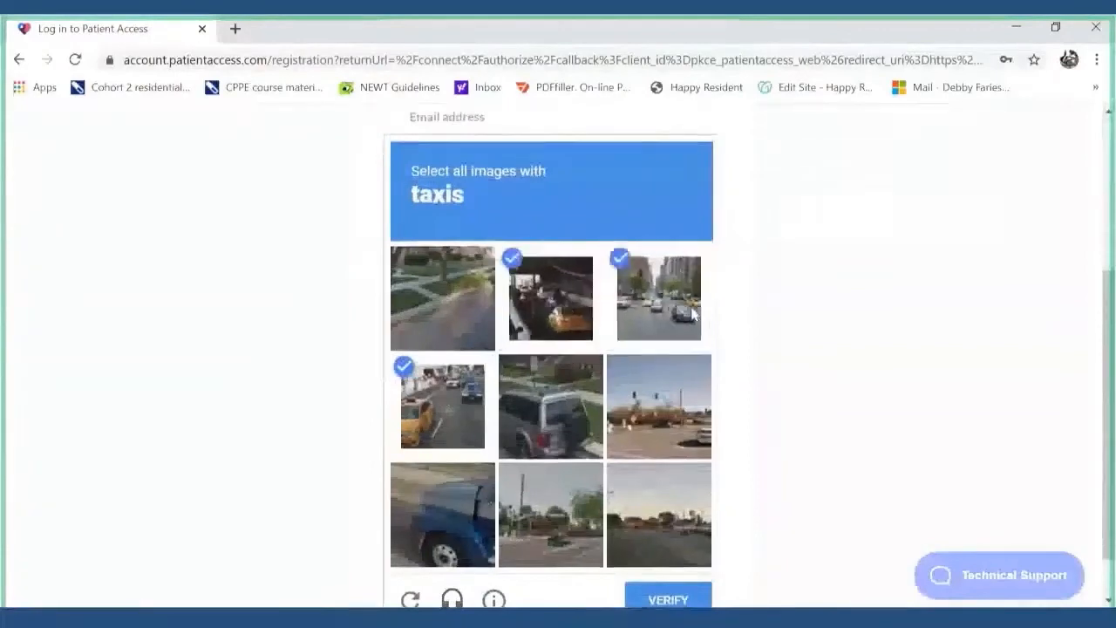
pyautogui.click(670, 425)
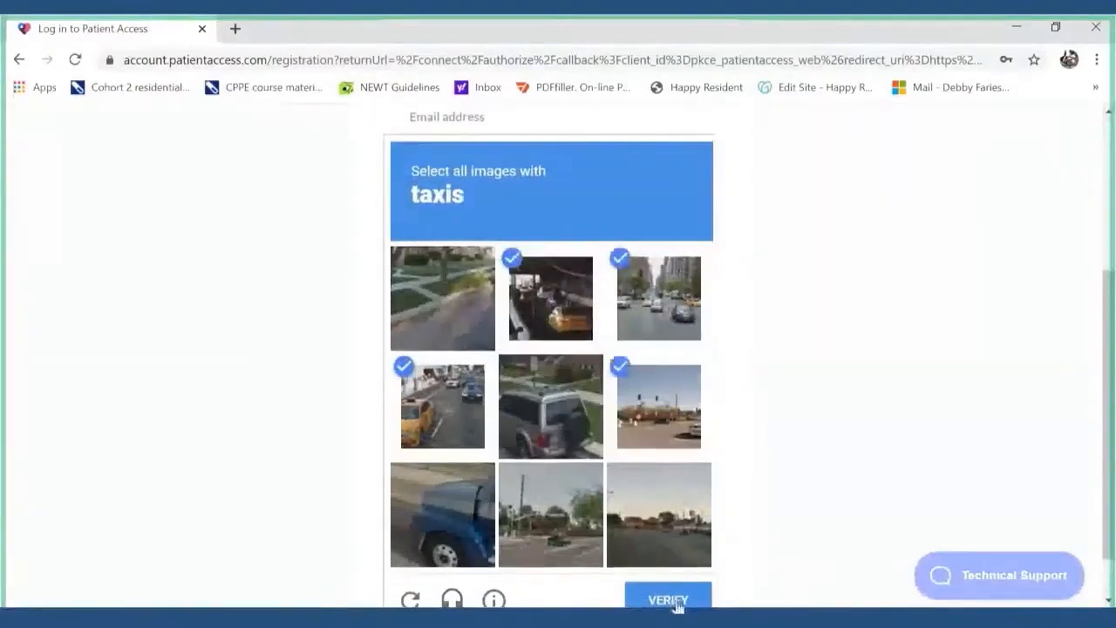
pyautogui.click(676, 602)
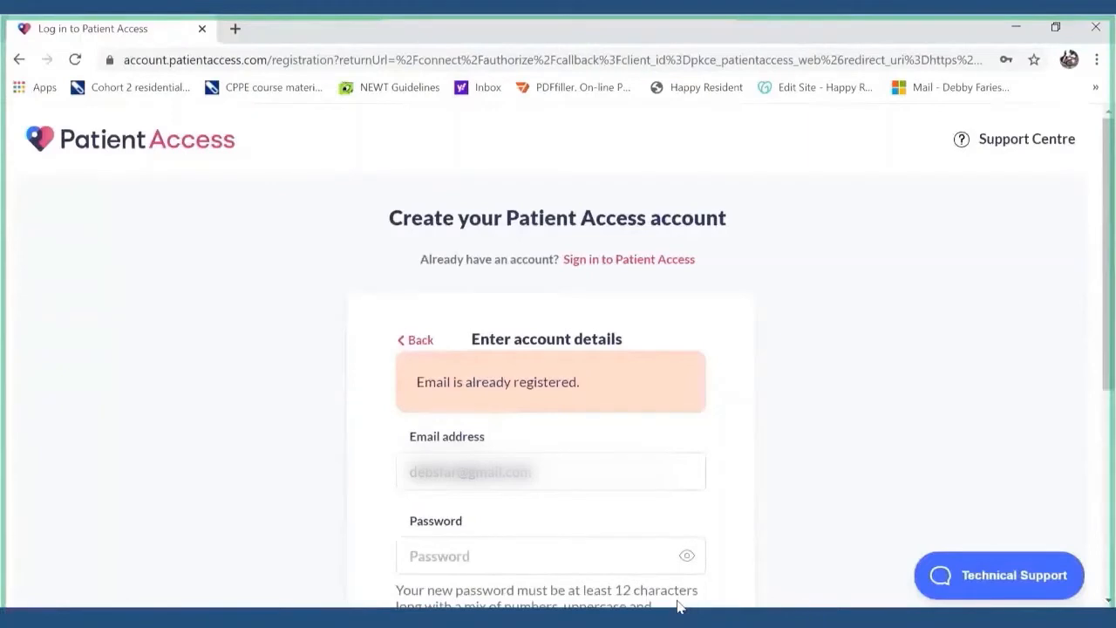
# - Start an e-mail support query with topic Account Deletion and region England
pyautogui.click(987, 581)
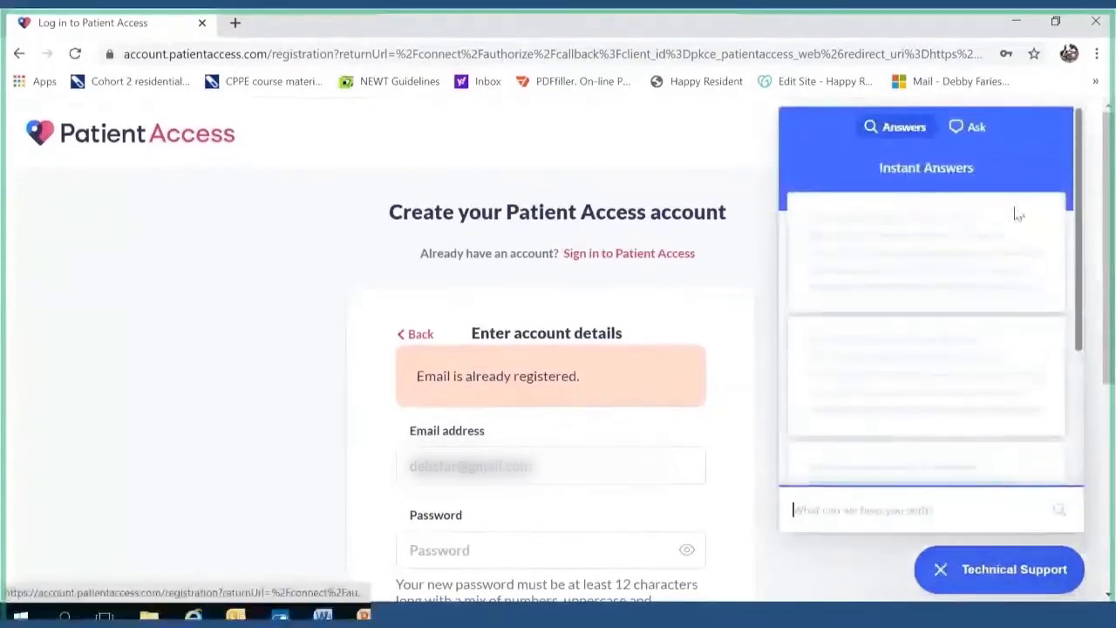
pyautogui.click(974, 137)
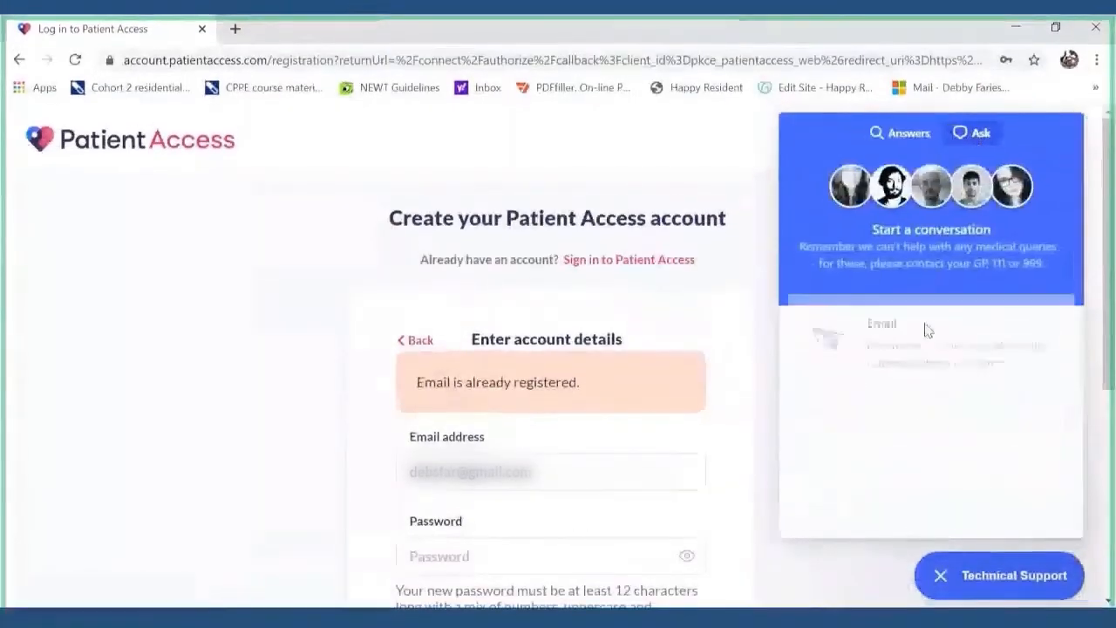
pyautogui.click(911, 334)
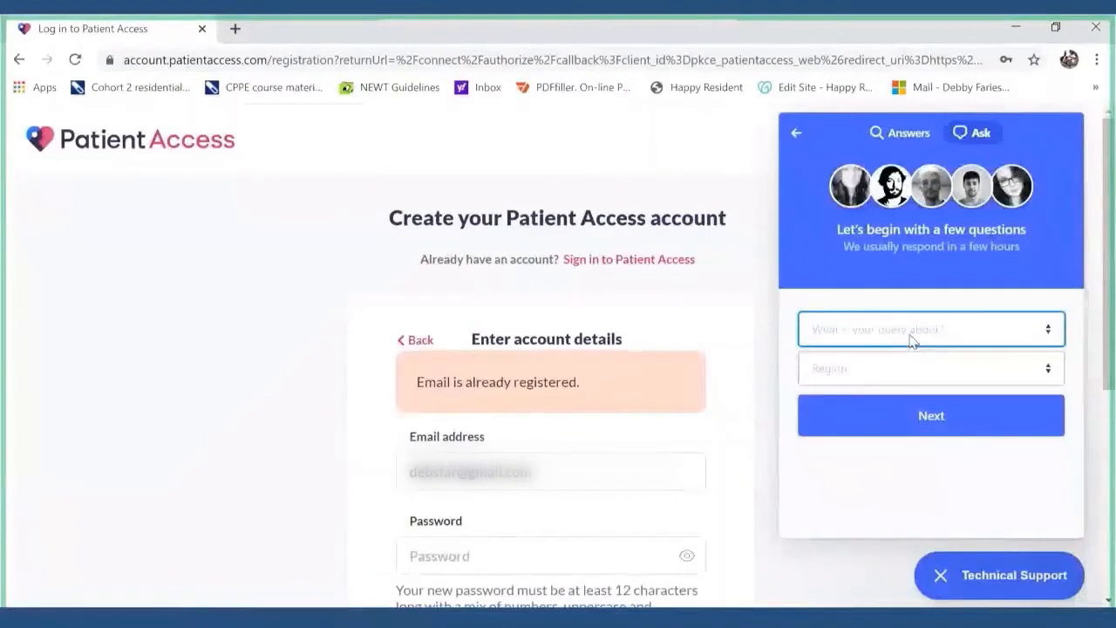
pyautogui.click(911, 340)
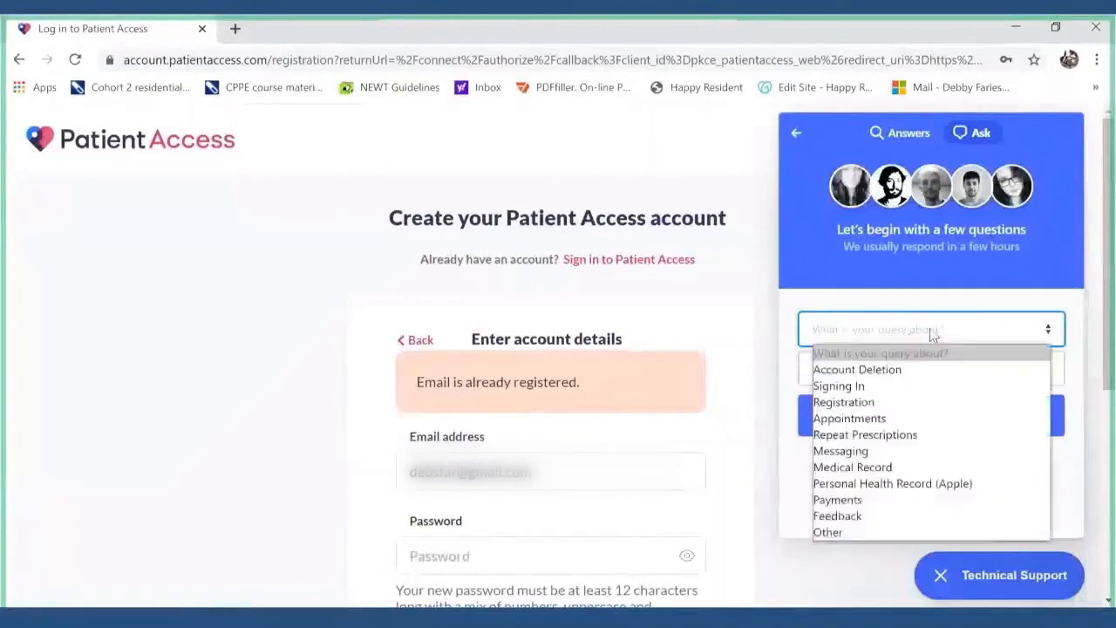
pyautogui.click(897, 373)
pyautogui.click(886, 370)
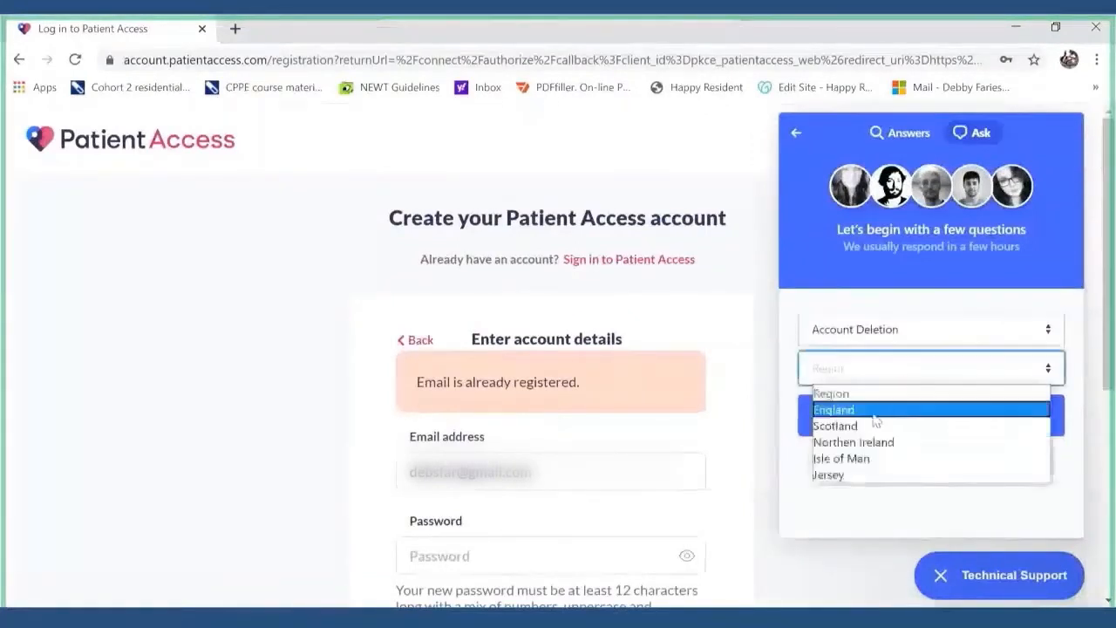
pyautogui.click(872, 410)
pyautogui.click(926, 417)
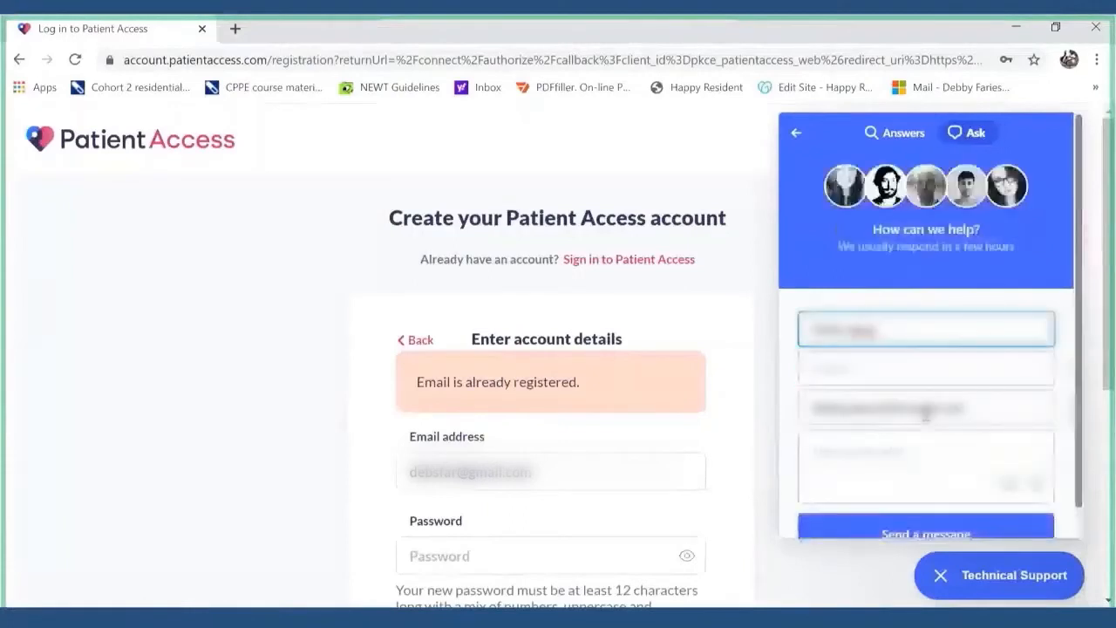
# - Write an account deletion subject and message naming the registered e-mail, and send it
pyautogui.click(850, 370)
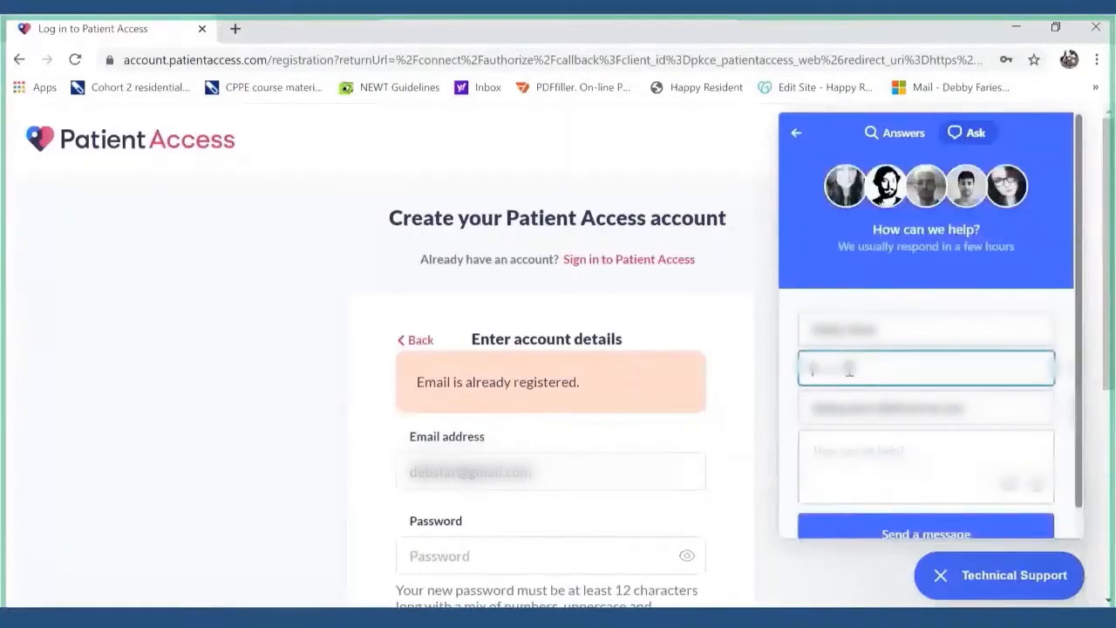
pyautogui.write('myount dele')
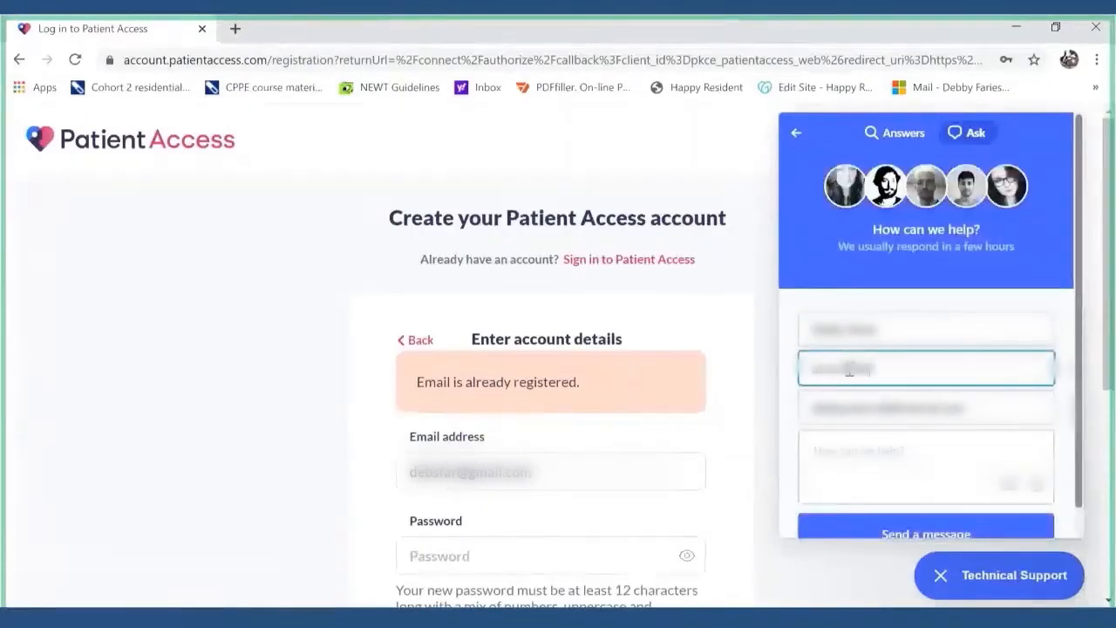
pyautogui.click(858, 447)
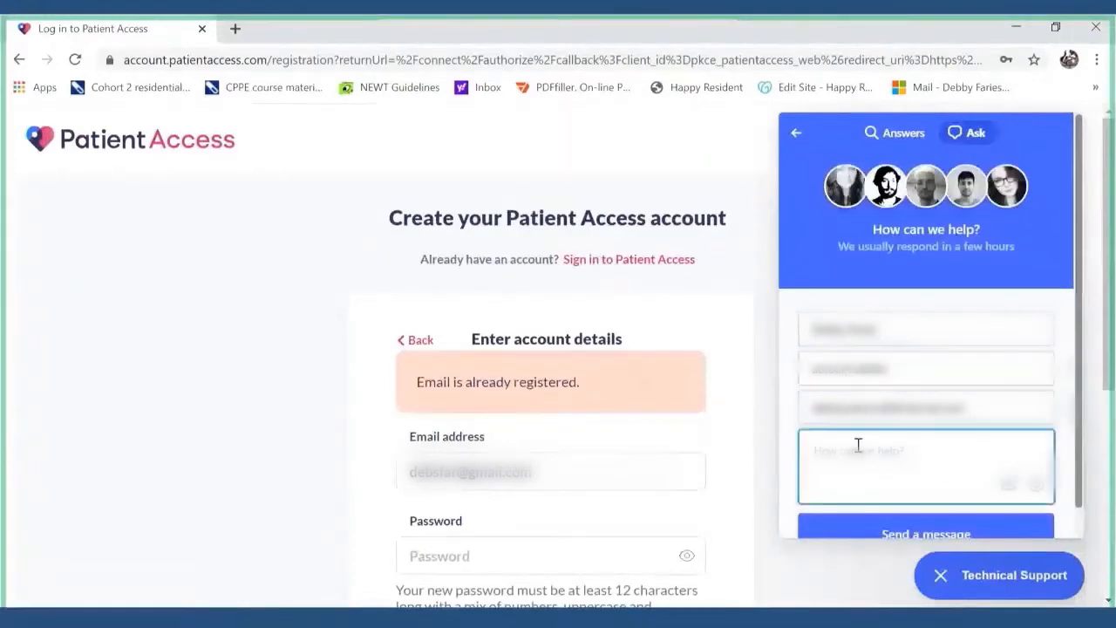
pyautogui.write('Cln')
pyautogui.write(' you')
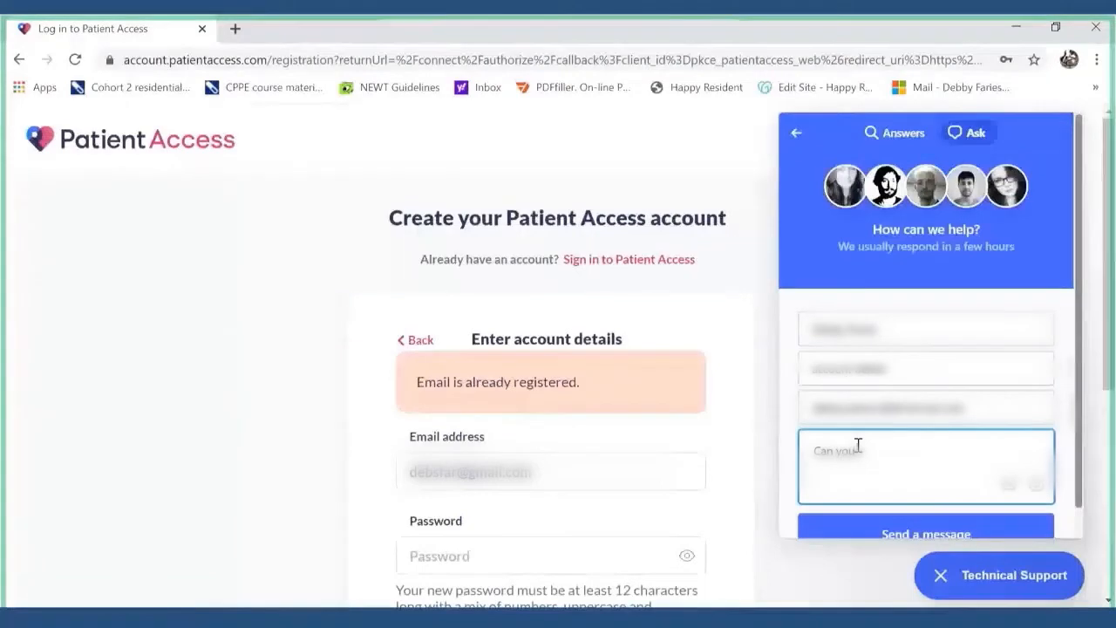
pyautogui.write(' delete the account f')
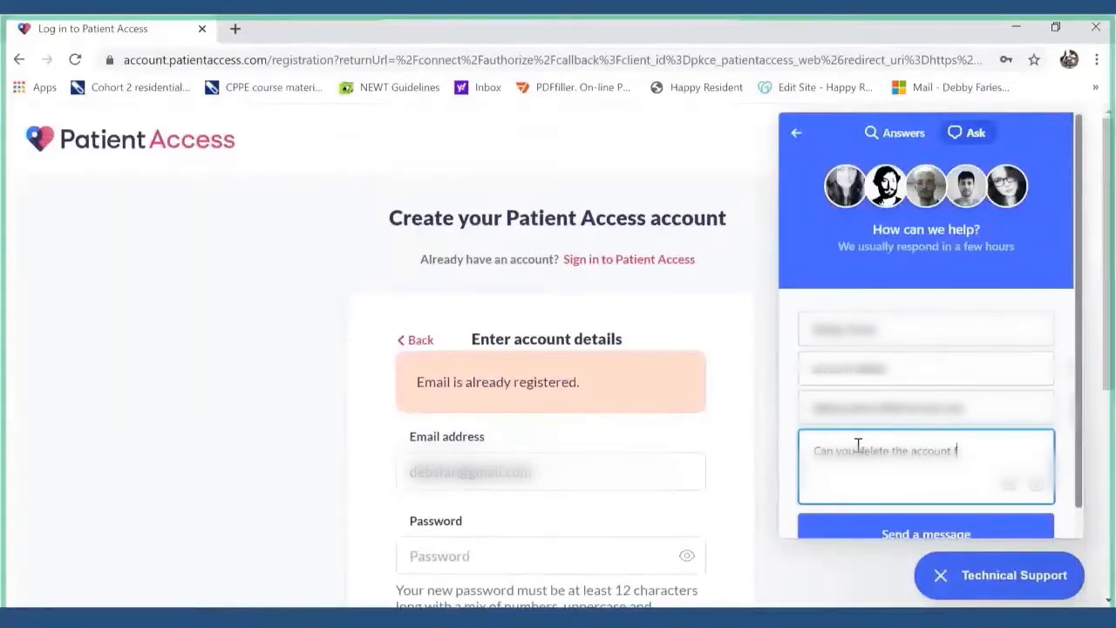
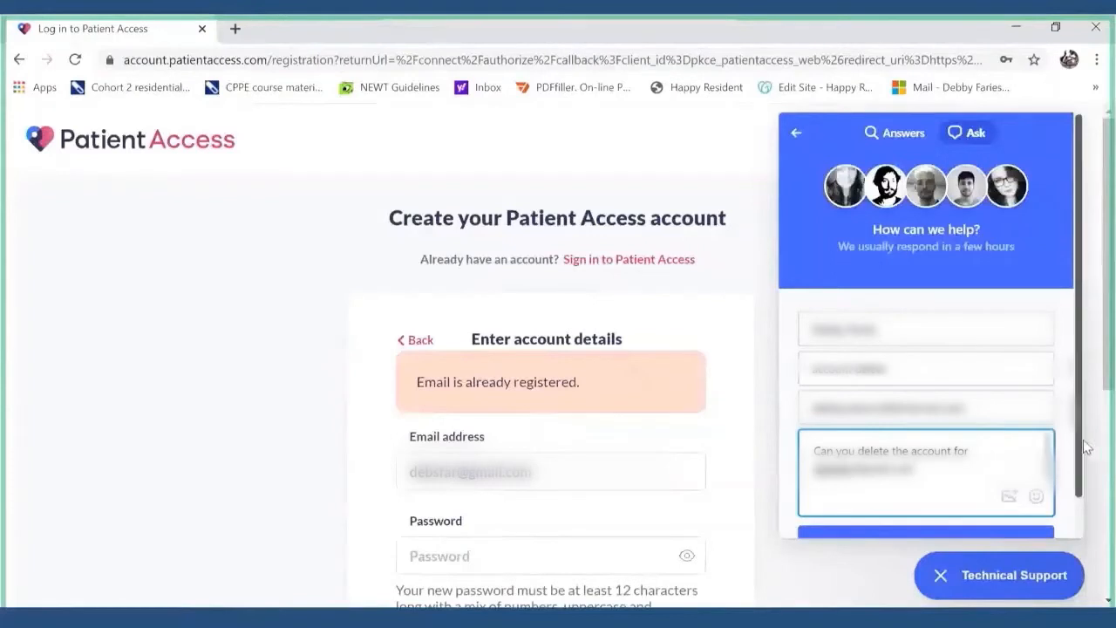
pyautogui.scroll(-2, 1087, 448)
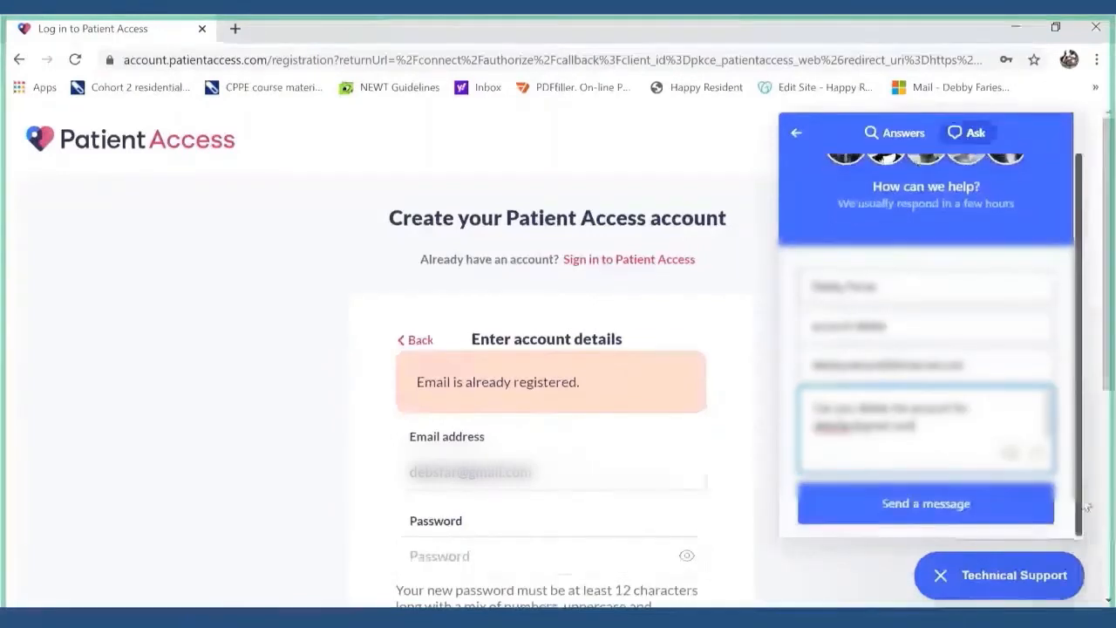
pyautogui.click(973, 503)
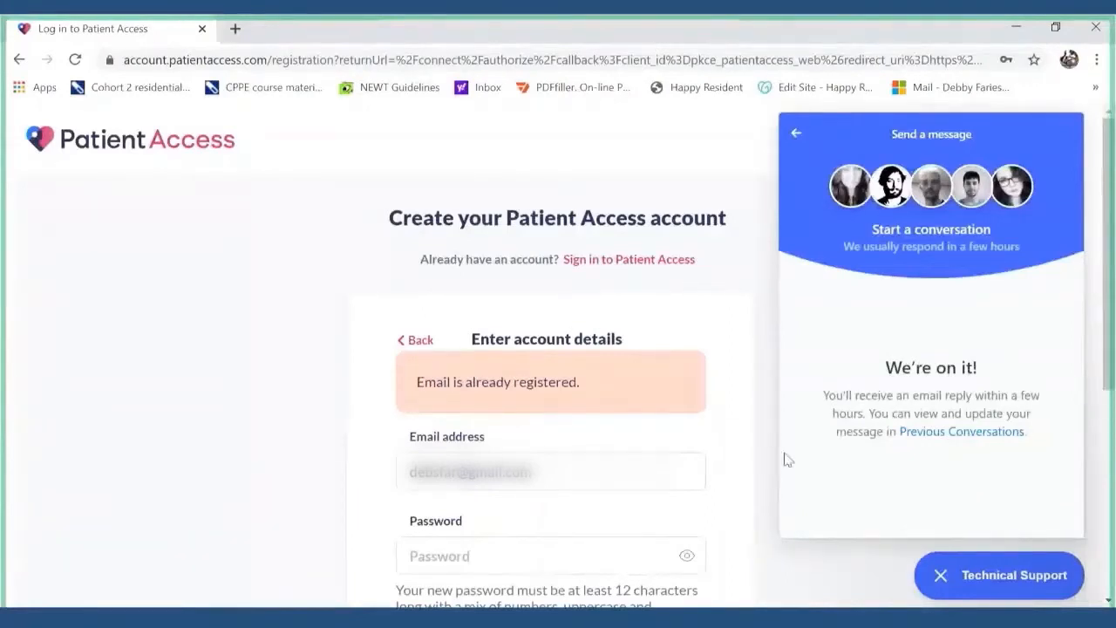
# - Replace the registration e-mail with a different address, enter a new password, and create the account
pyautogui.click(556, 476)
pyautogui.press('BackSpace')
pyautogui.press('BackSpace')
pyautogui.press('BackSpace')
pyautogui.press('BackSpace')
pyautogui.press('BackSpace')
pyautogui.press('BackSpace')
pyautogui.press('BackSpace')
pyautogui.press('BackSpace')
pyautogui.press('BackSpace')
pyautogui.press('BackSpace')
pyautogui.press('BackSpace')
pyautogui.press('BackSpace')
pyautogui.press('BackSpace')
pyautogui.press('BackSpace')
pyautogui.press('BackSpace')
pyautogui.press('BackSpace')
pyautogui.press('BackSpace')
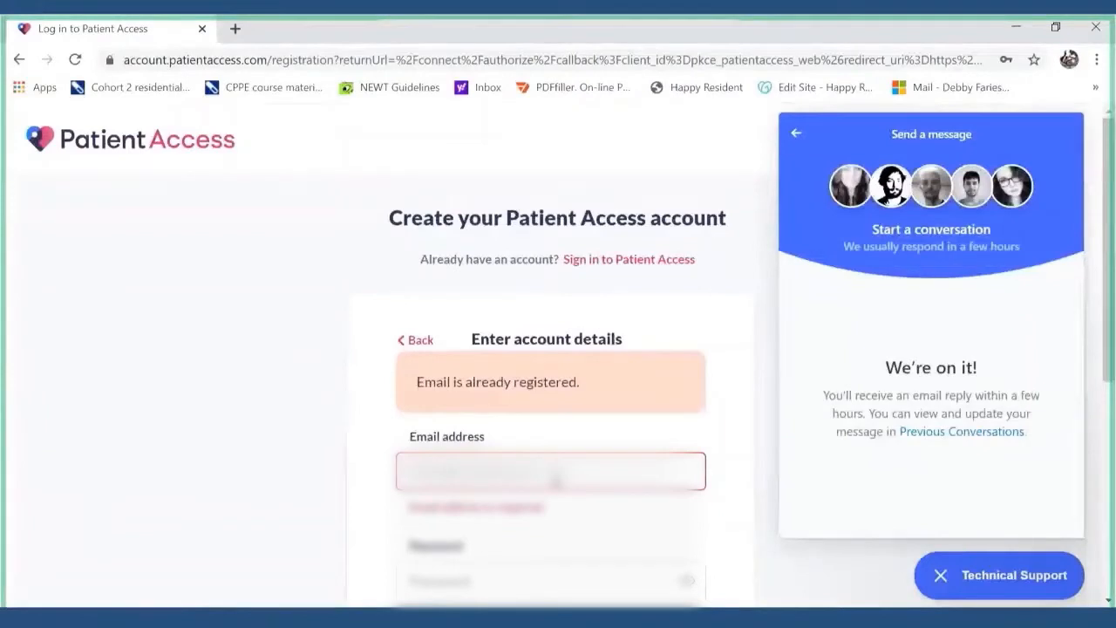
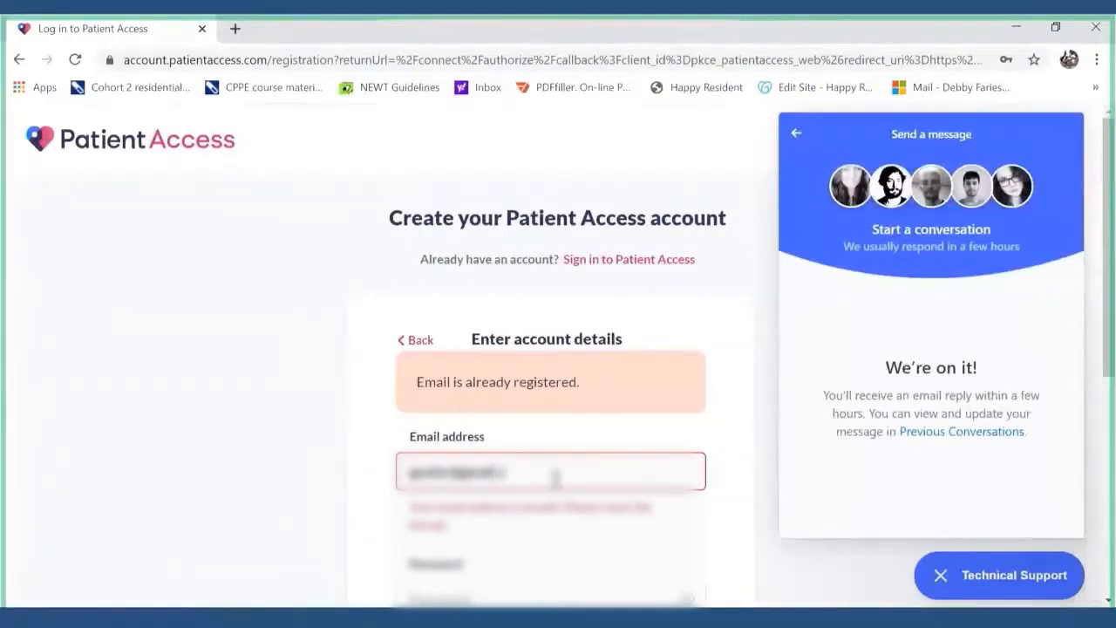
pyautogui.click(497, 558)
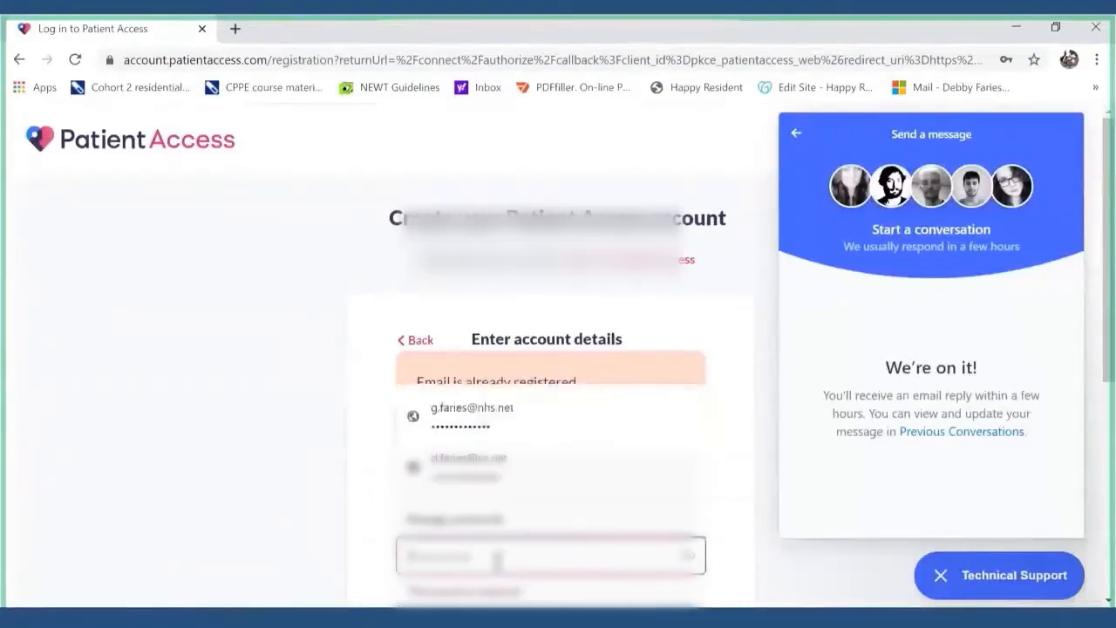
pyautogui.write('••••••••••')
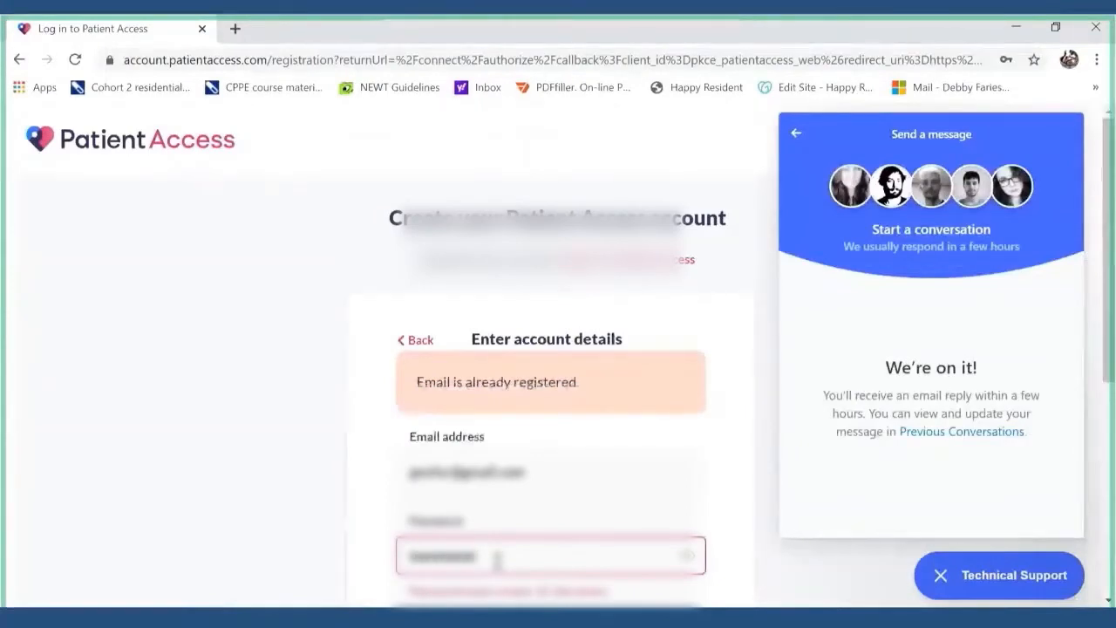
pyautogui.write('•••••')
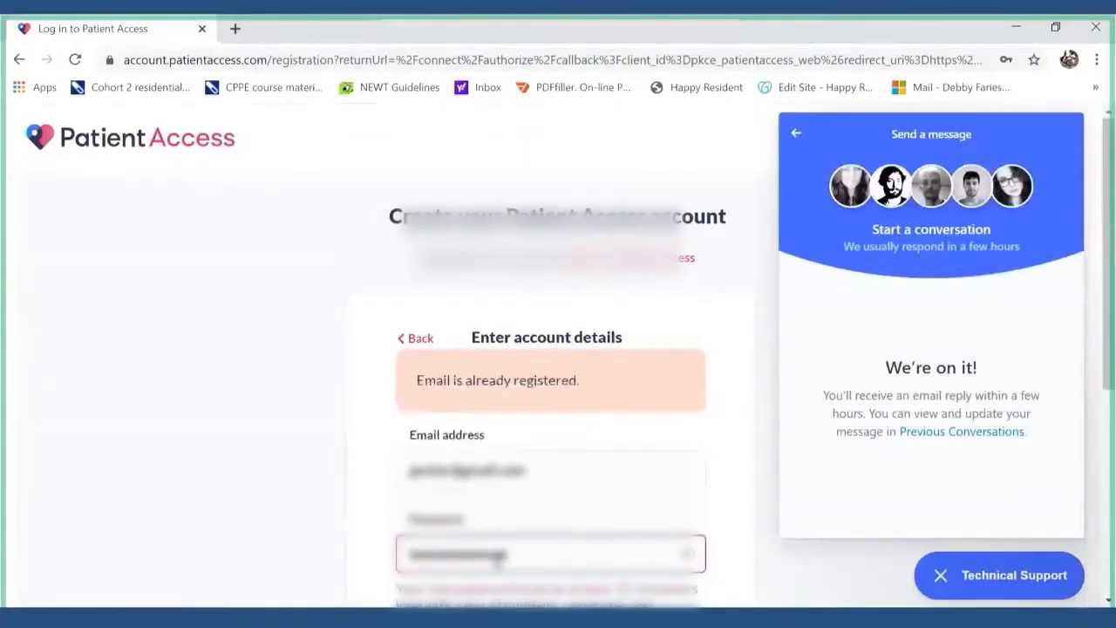
pyautogui.scroll(-3, 497, 563)
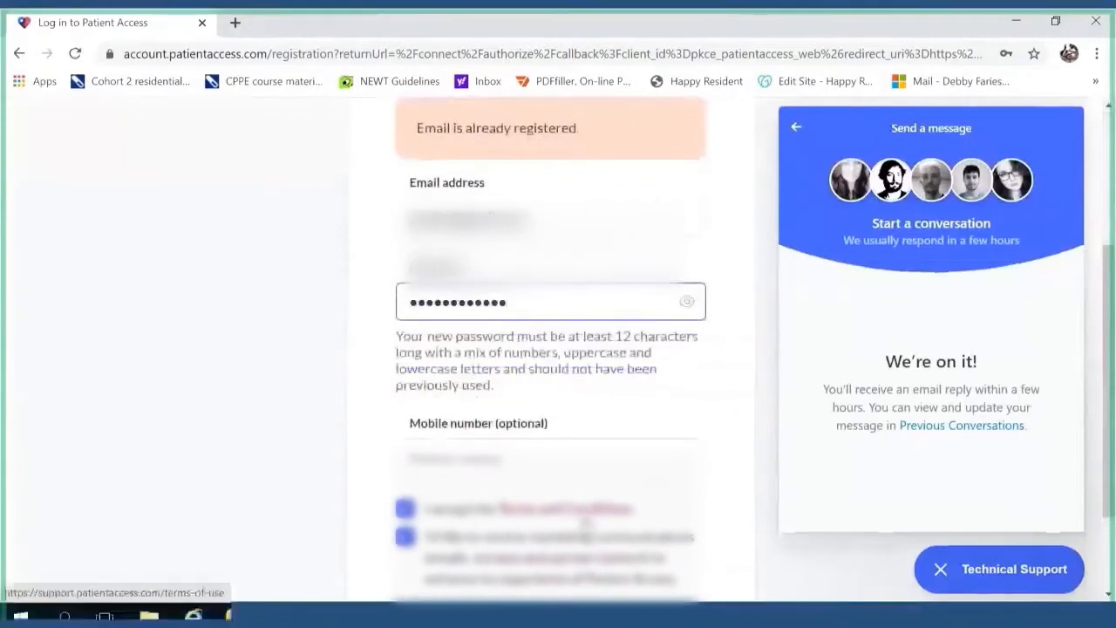
pyautogui.scroll(-2, 586, 521)
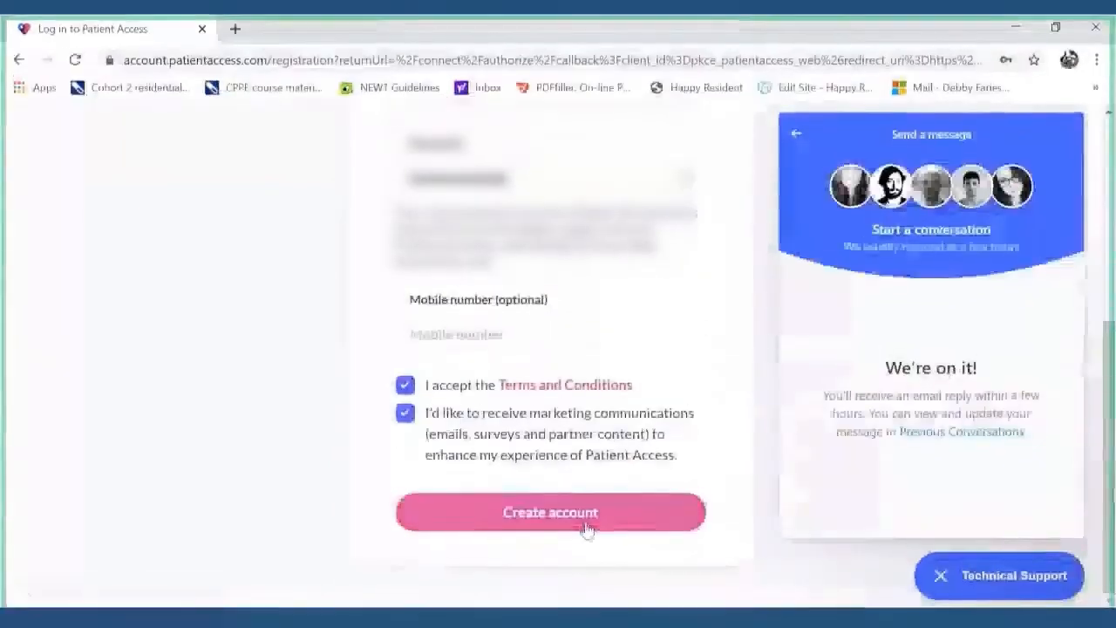
pyautogui.click(586, 527)
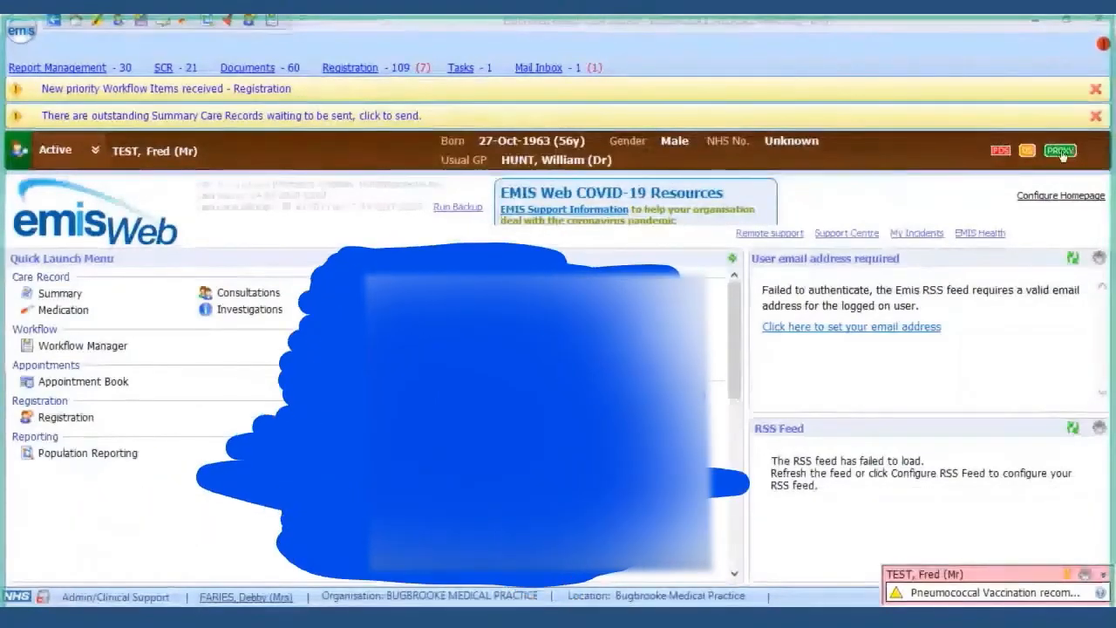
# - Open the patient's Registration > Online Services details from the PROXY banner icon
pyautogui.moveTo(1063, 155)
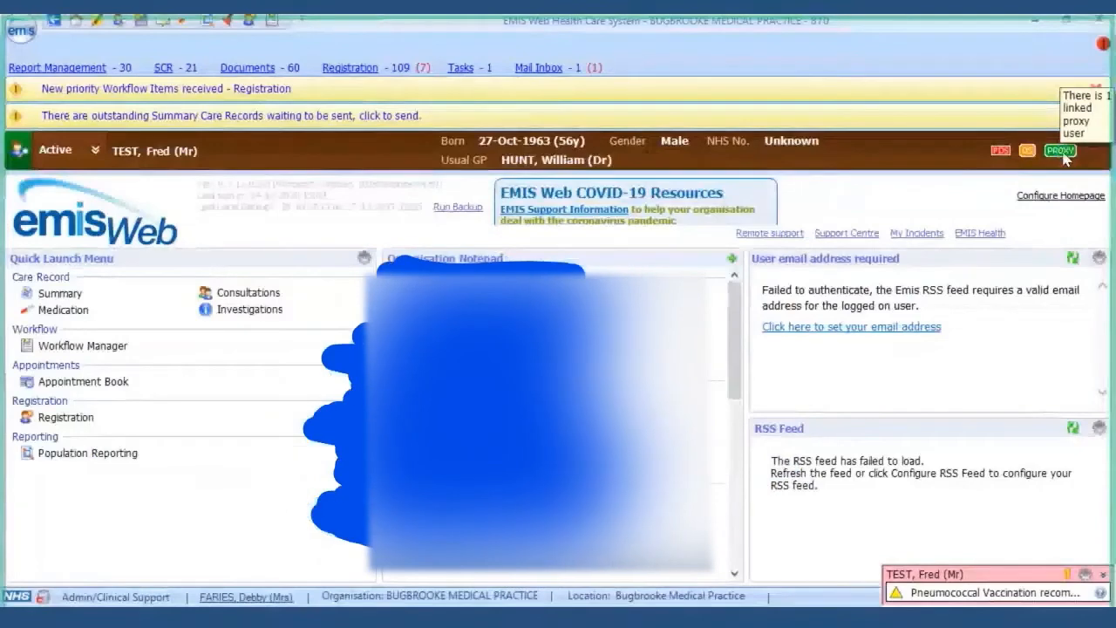
pyautogui.click(1061, 151)
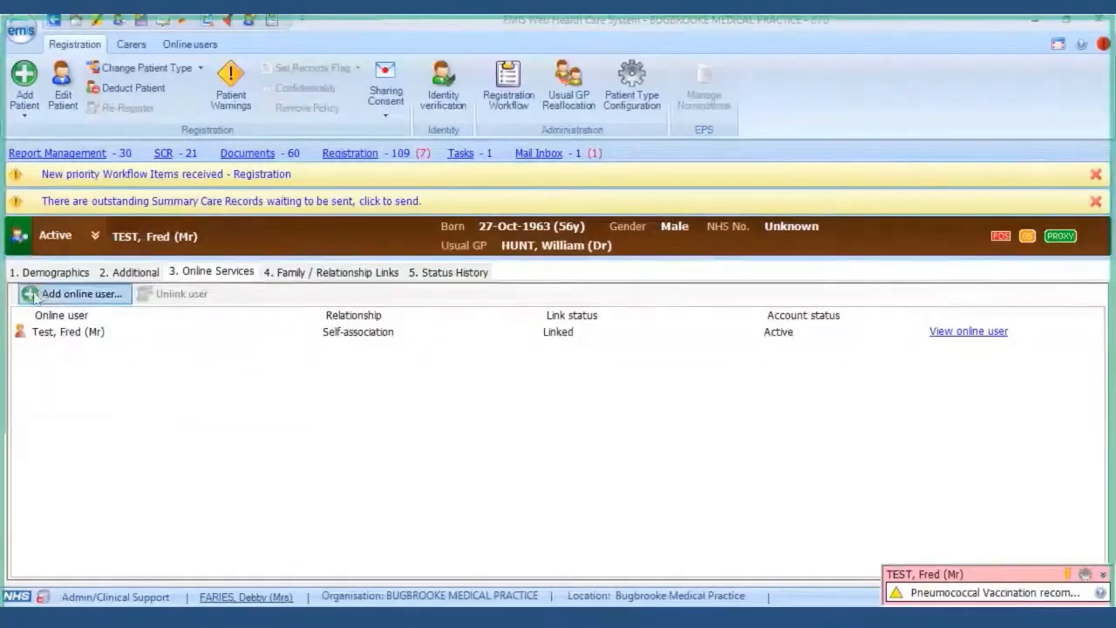
# - Trace for an existing proxy online user by the carer's family name, given name and Female gender
pyautogui.click(74, 299)
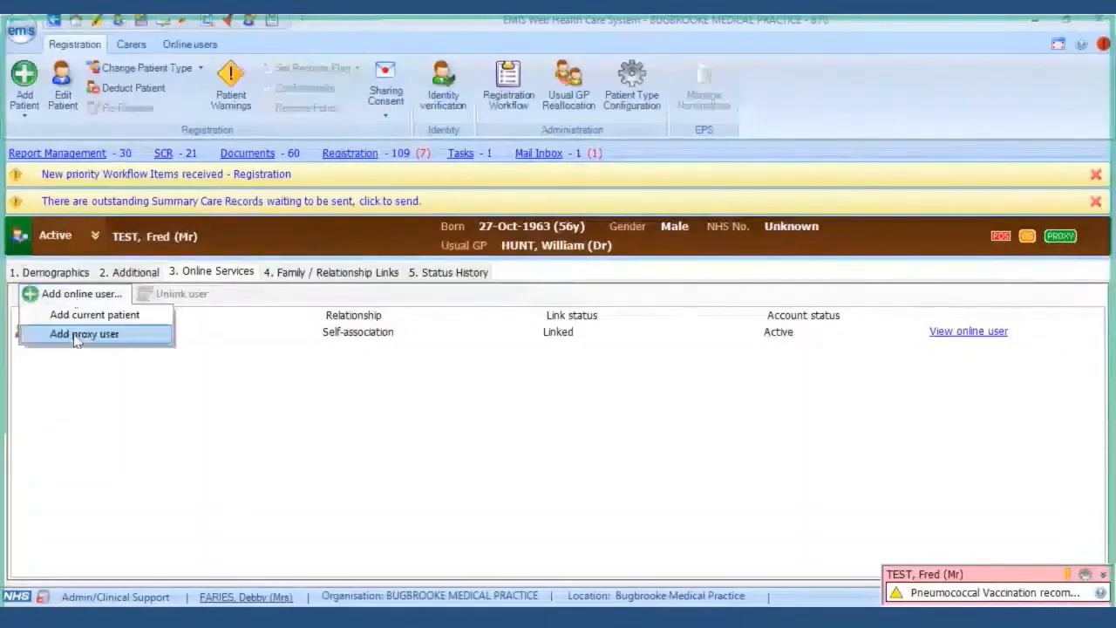
pyautogui.click(76, 334)
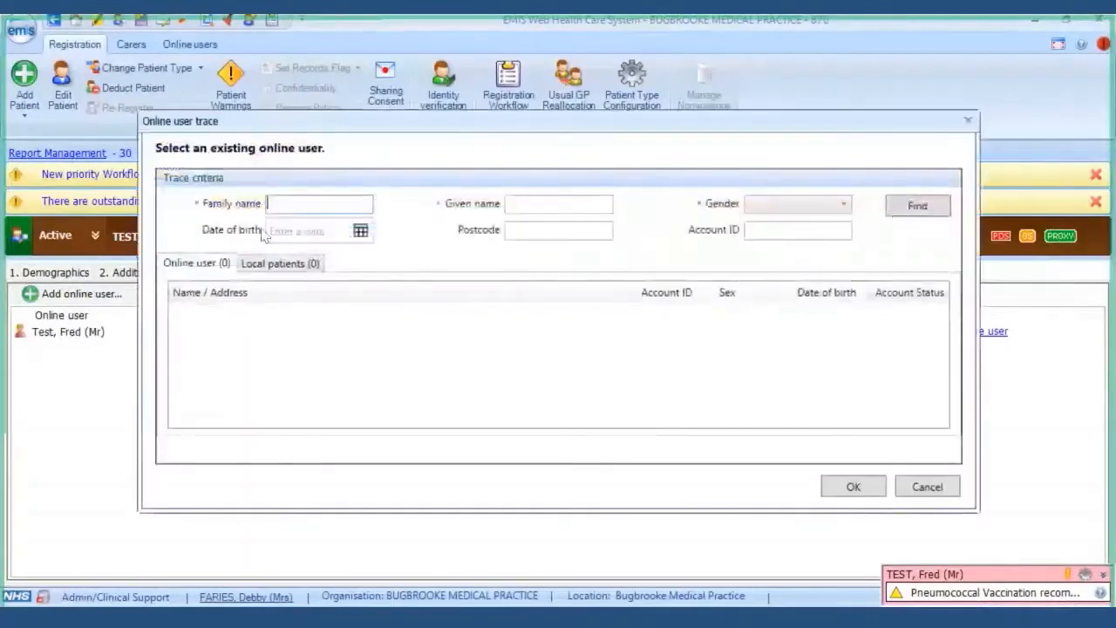
pyautogui.write('F')
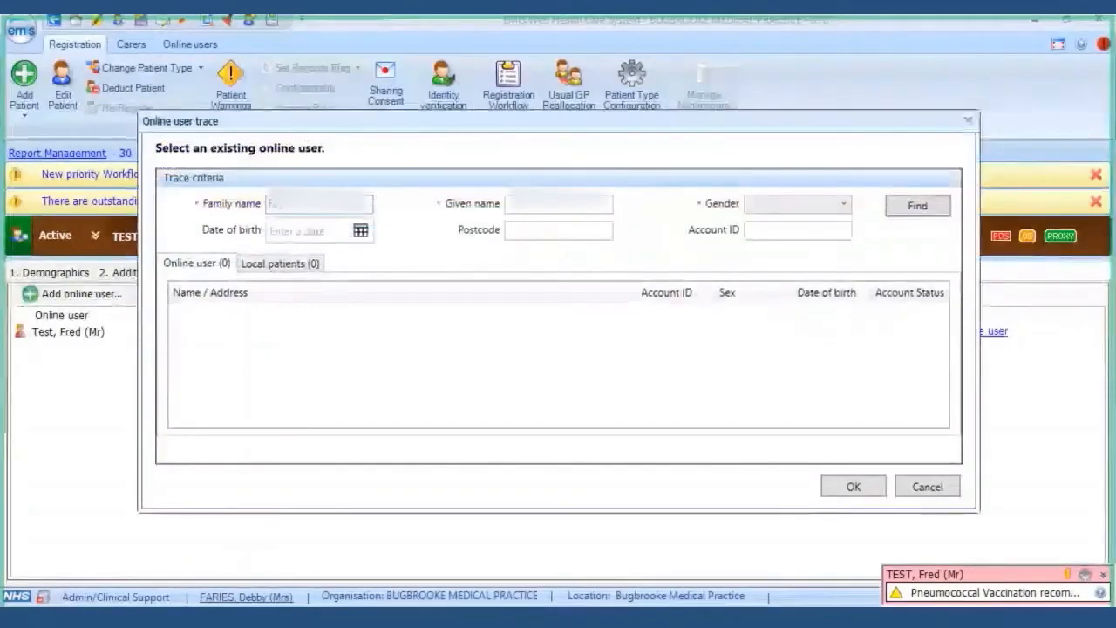
pyautogui.click(532, 206)
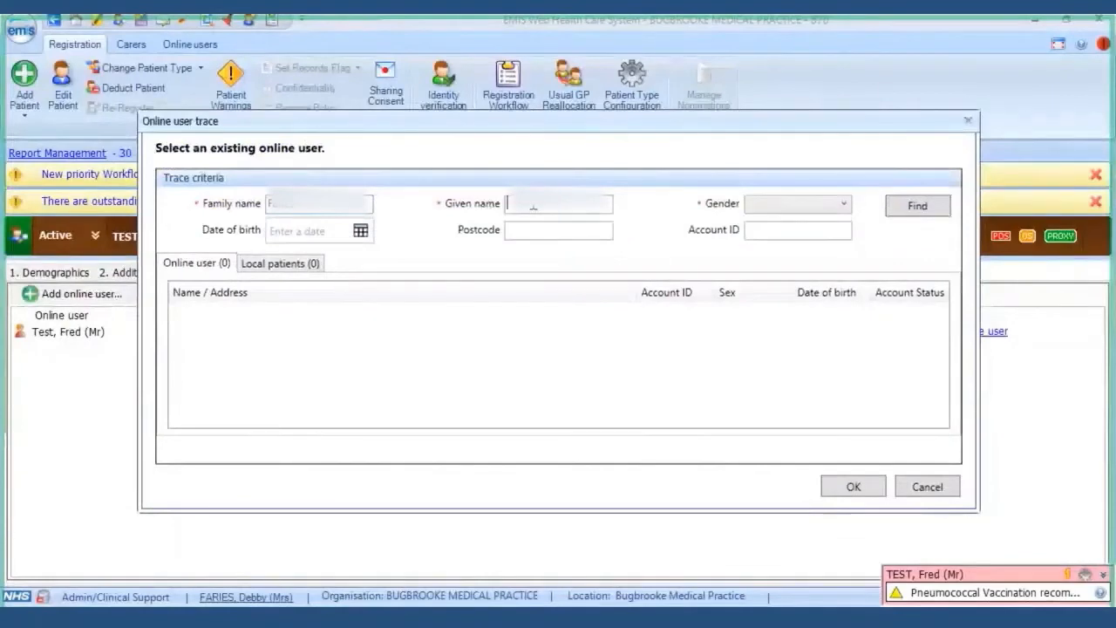
pyautogui.write('Debby')
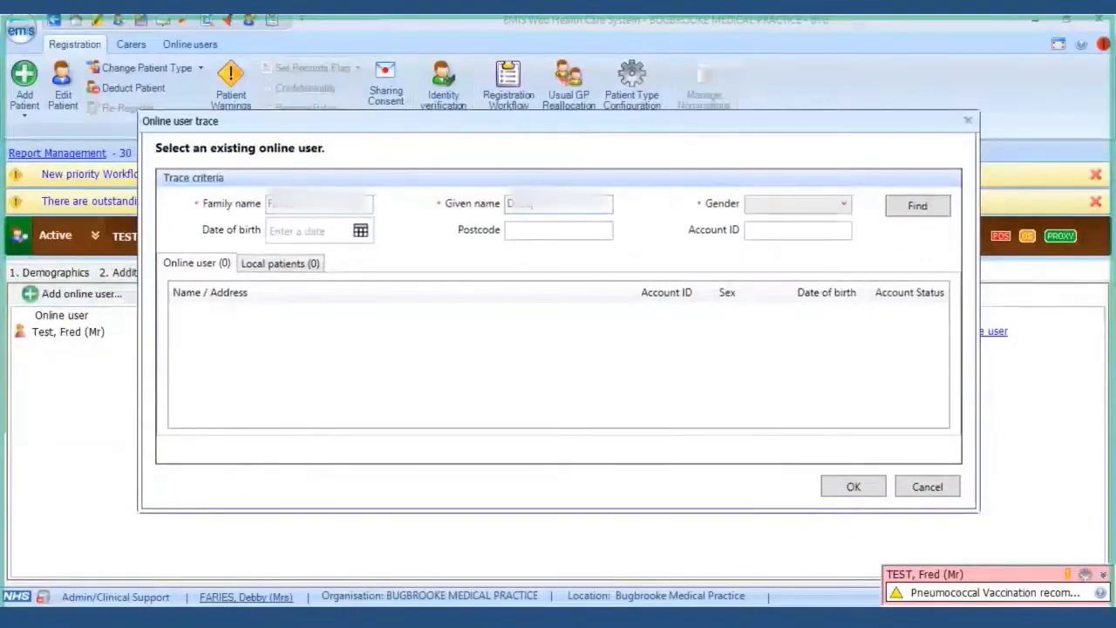
pyautogui.click(843, 206)
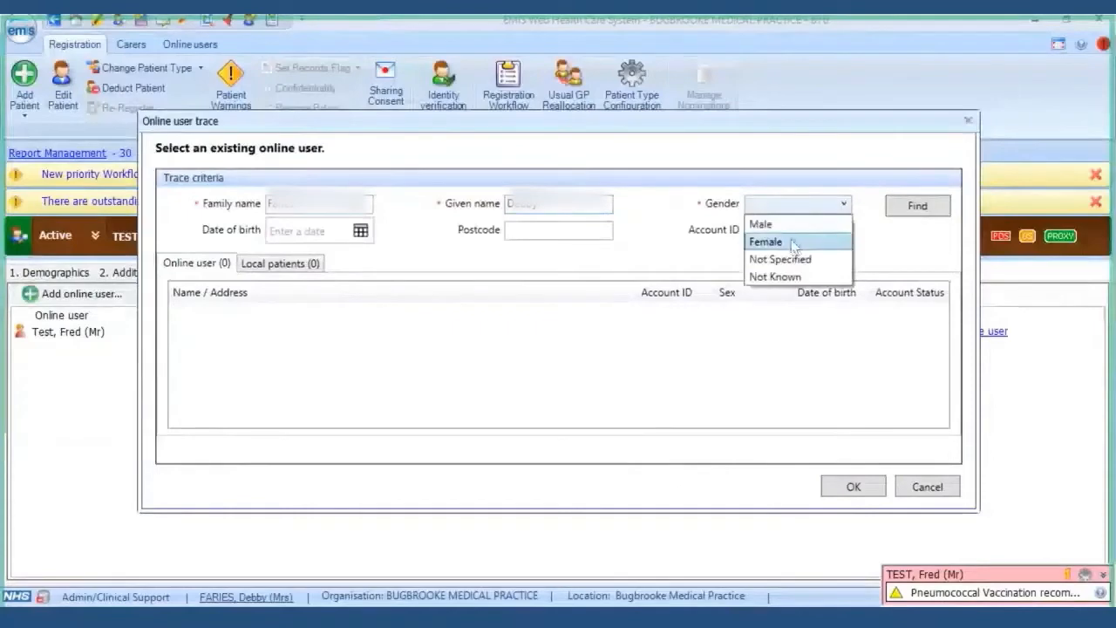
pyautogui.click(795, 243)
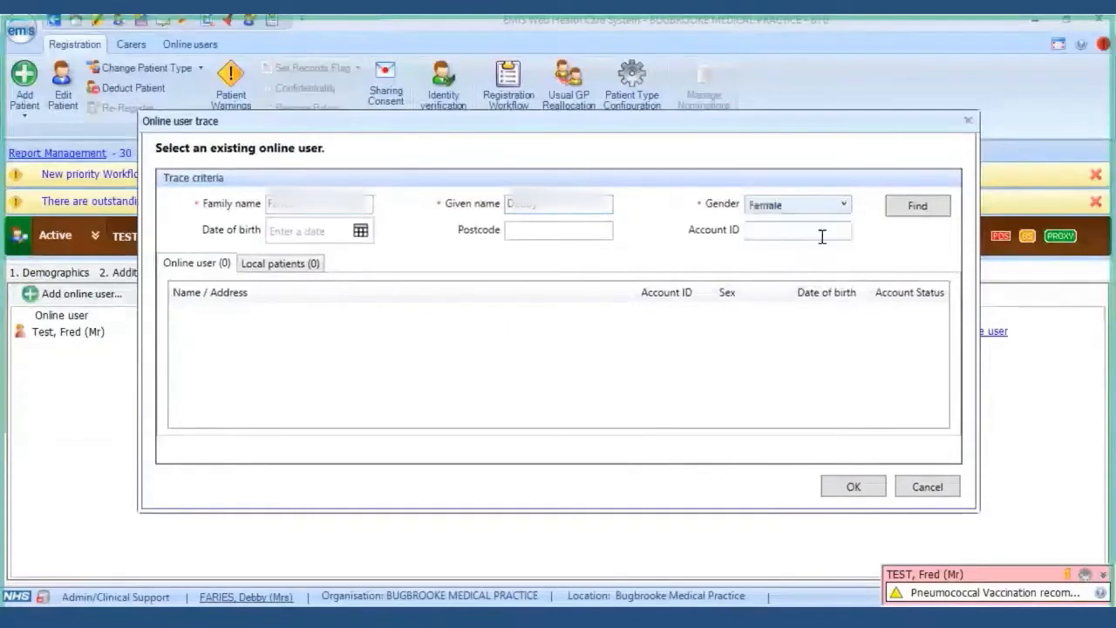
pyautogui.click(915, 209)
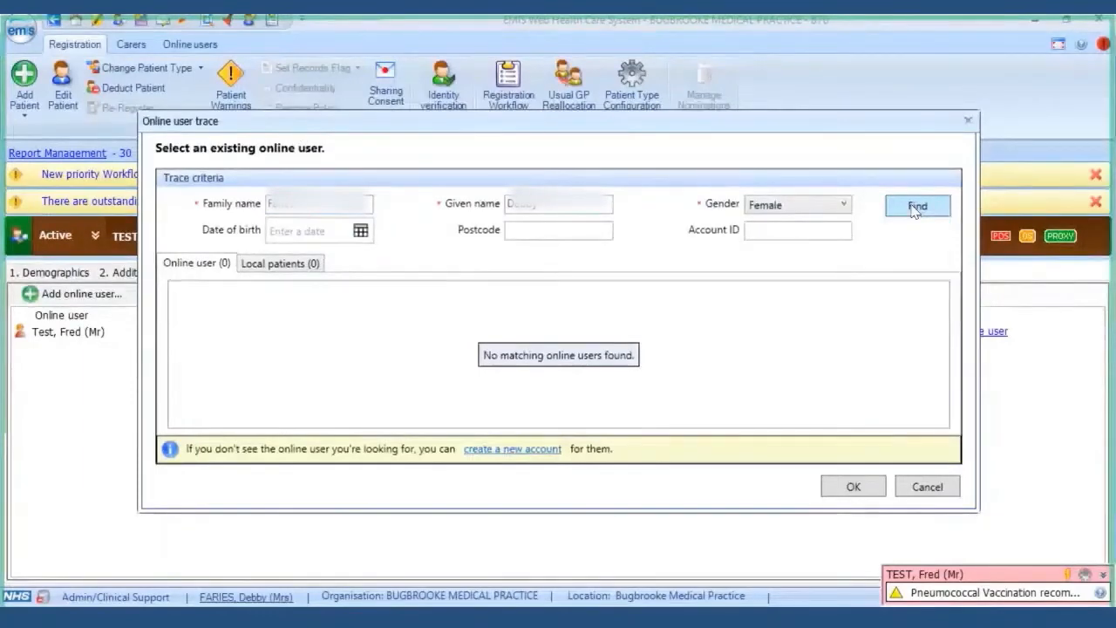
# - Create a new online user with title, family name, given name and 1977 date of birth
pyautogui.click(519, 449)
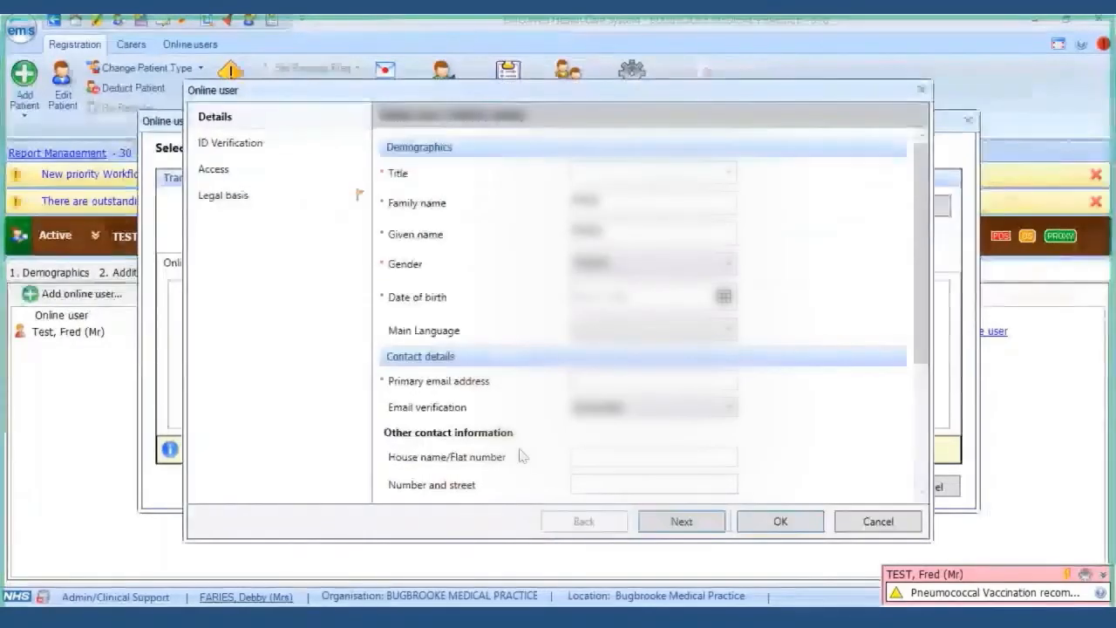
pyautogui.click(729, 173)
pyautogui.click(669, 230)
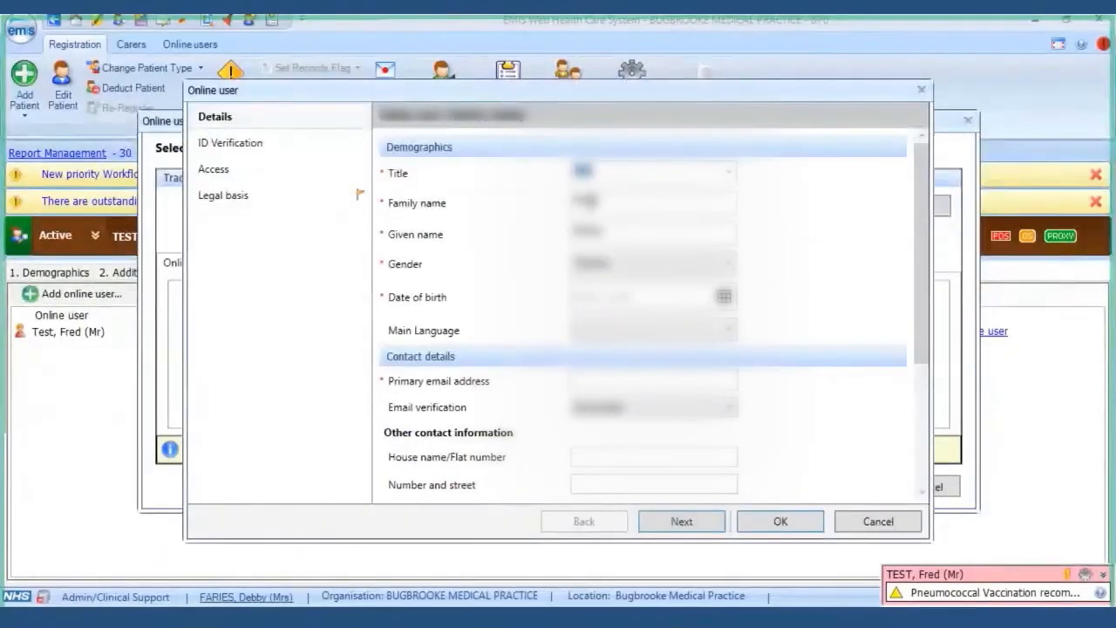
pyautogui.click(576, 202)
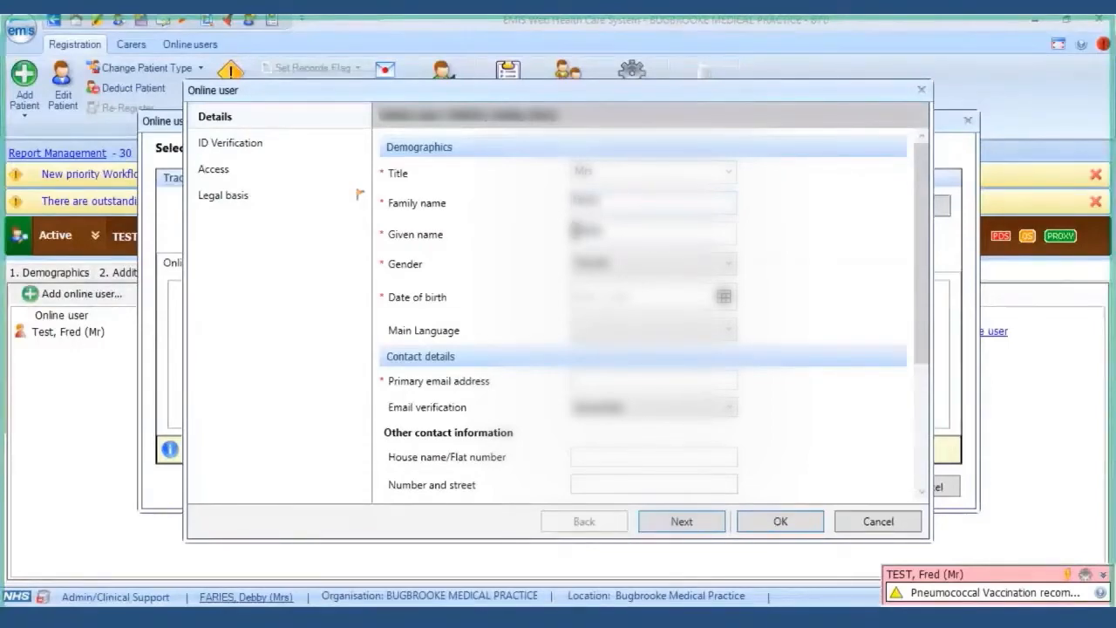
pyautogui.click(575, 231)
pyautogui.write('Test ')
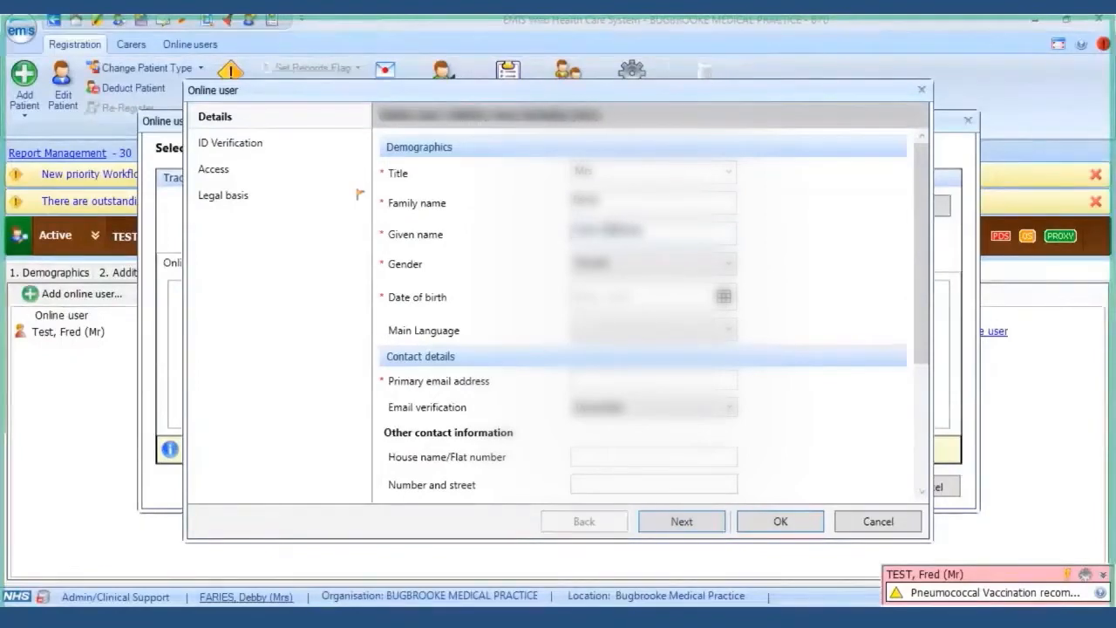
pyautogui.write('Proxy')
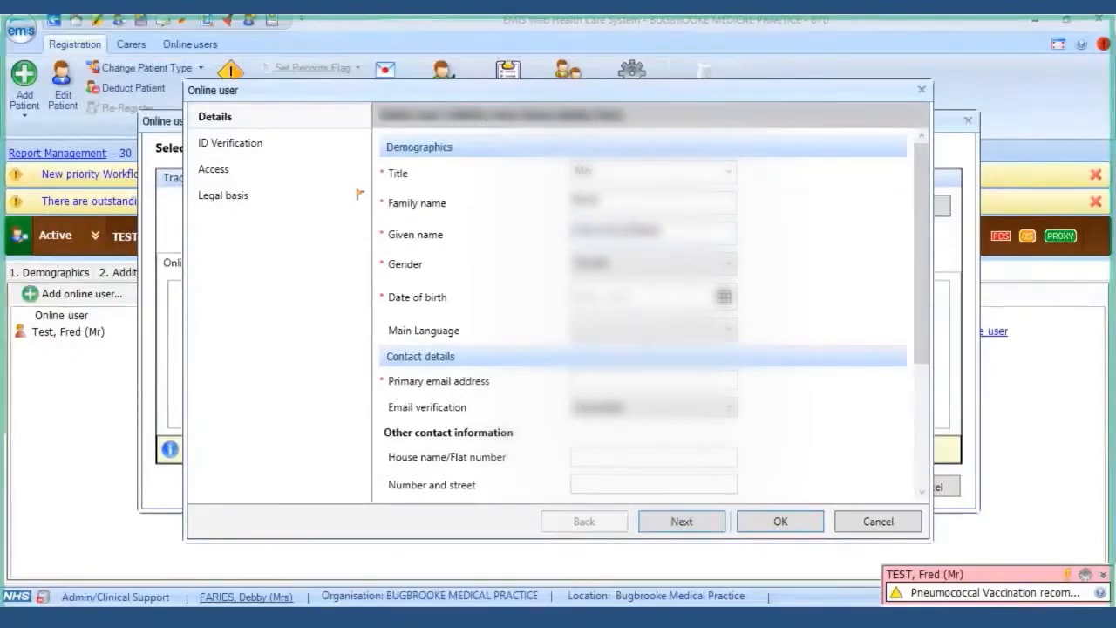
pyautogui.click(608, 296)
pyautogui.write('101077')
# - Enter the primary e-mail address and set its email verification status
pyautogui.click(587, 383)
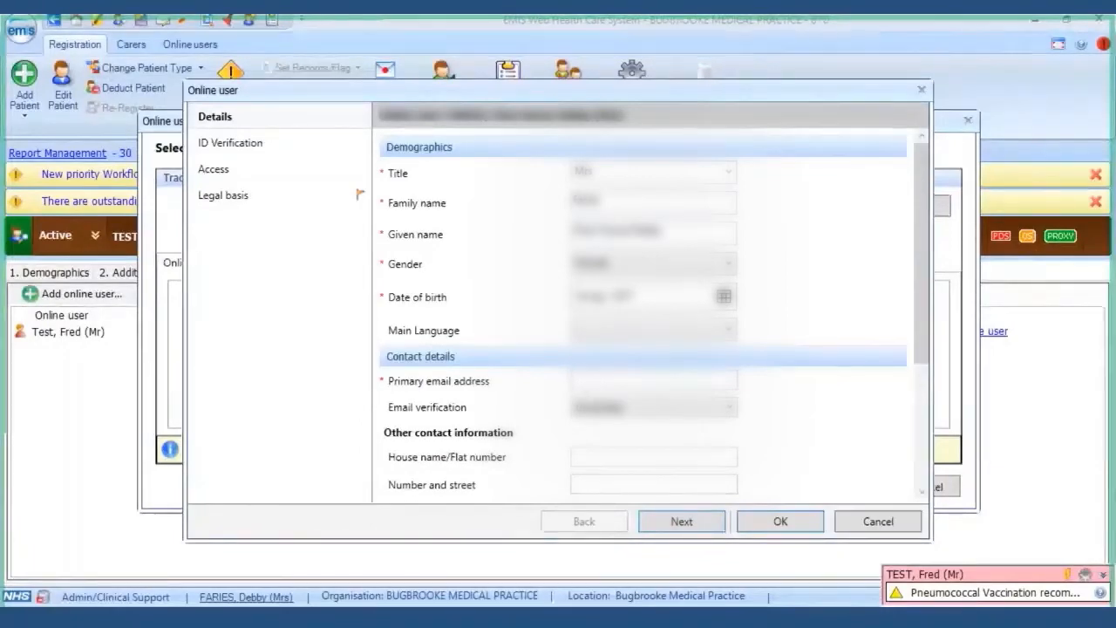
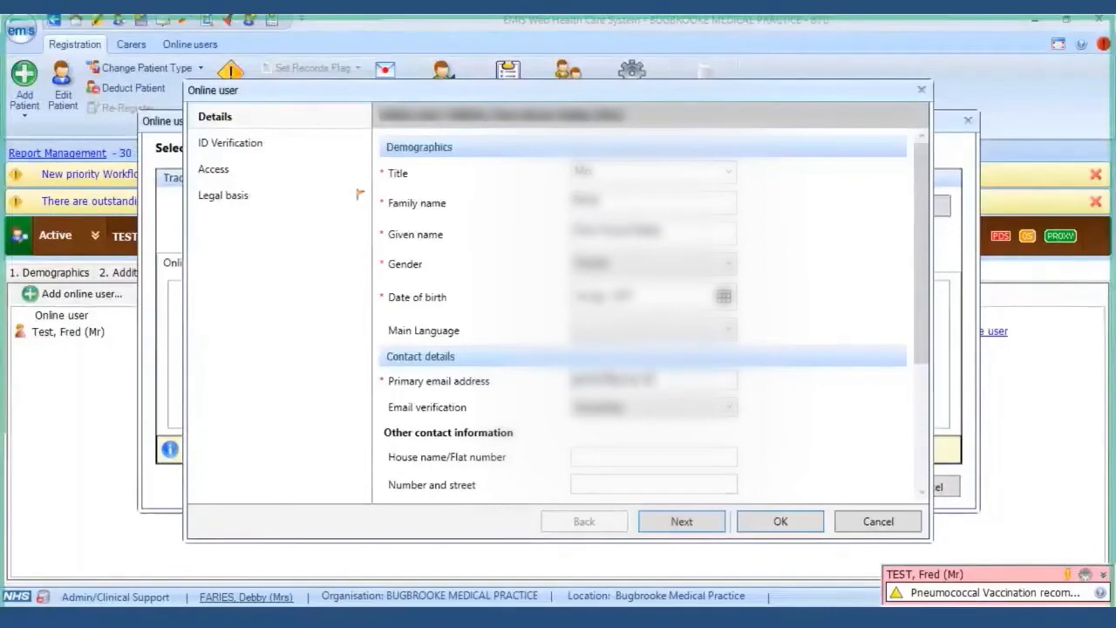
pyautogui.click(693, 407)
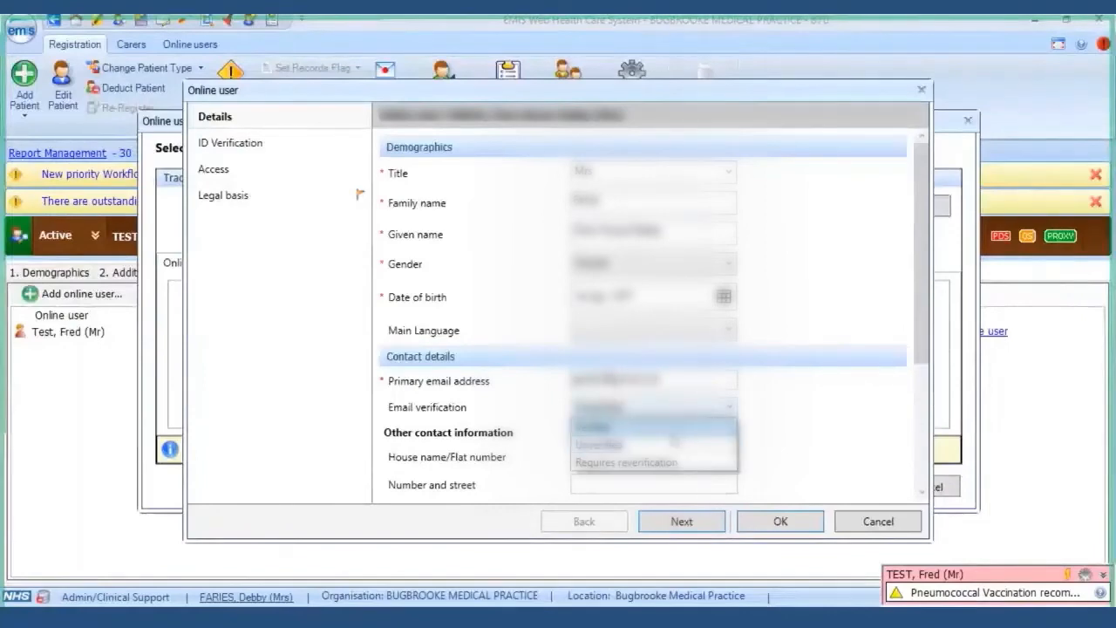
pyautogui.click(674, 438)
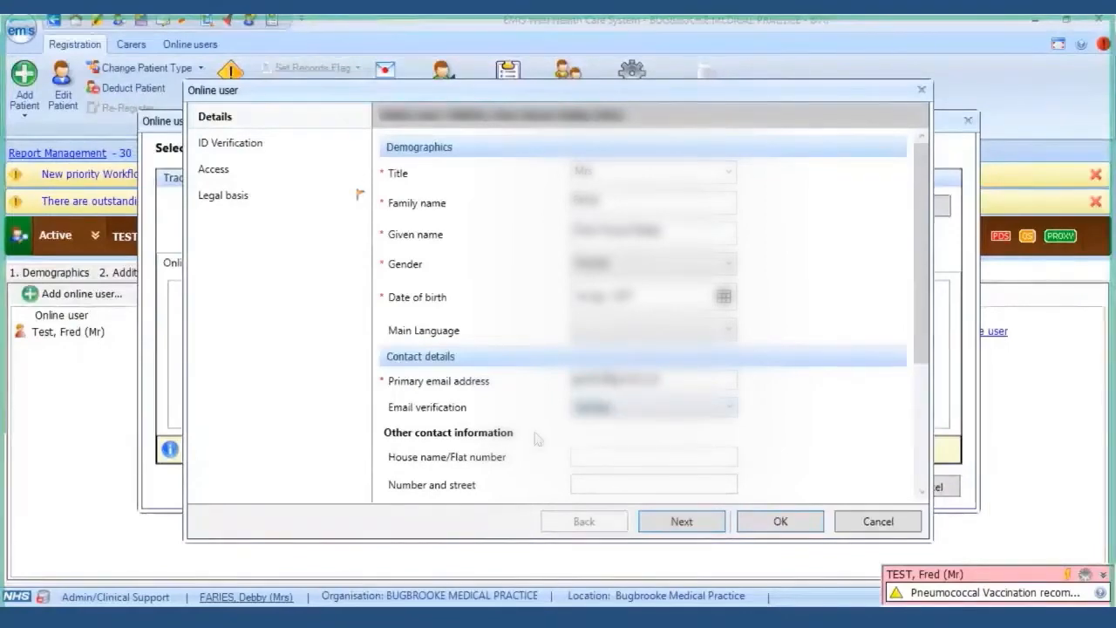
pyautogui.scroll(-3, 538, 439)
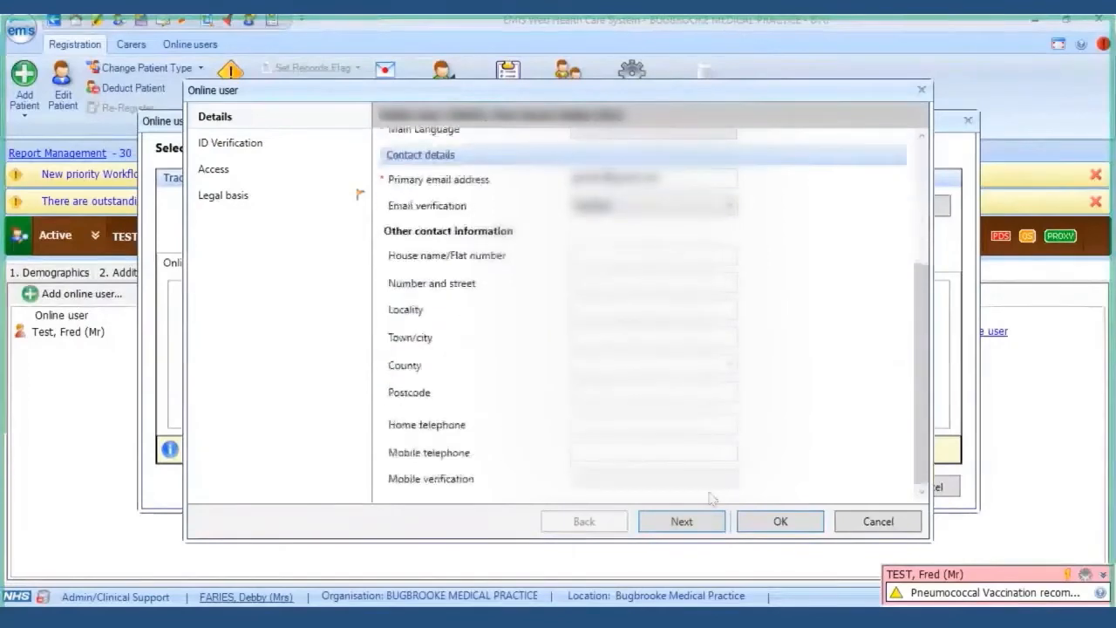
pyautogui.click(691, 522)
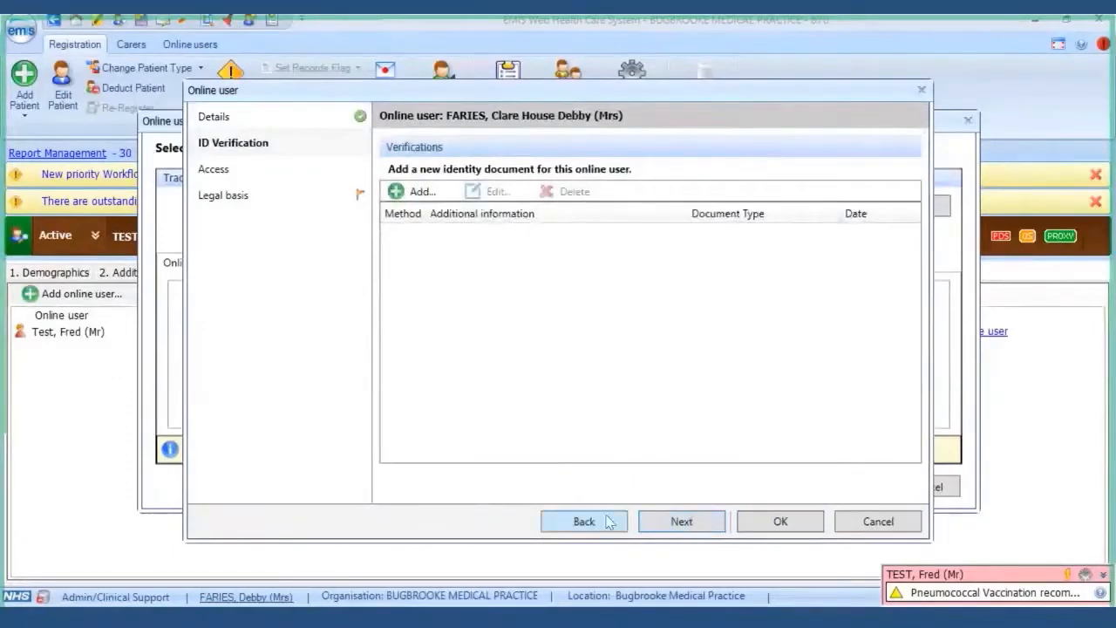
pyautogui.click(580, 522)
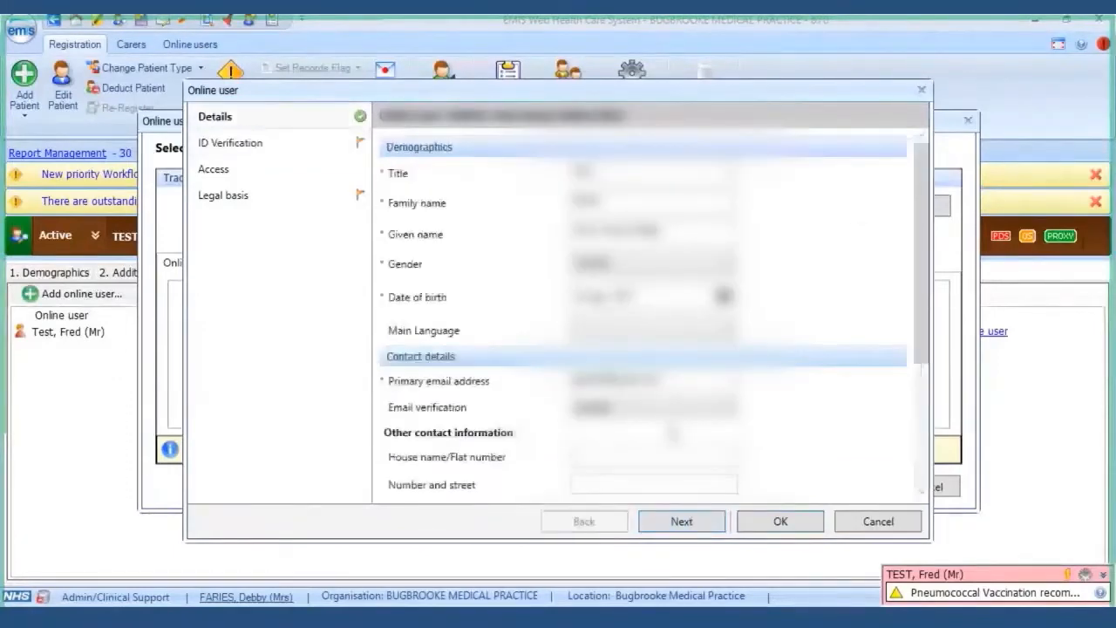
# - Fill in the user's address: house name, town/city and postcode
pyautogui.scroll(-2, 674, 433)
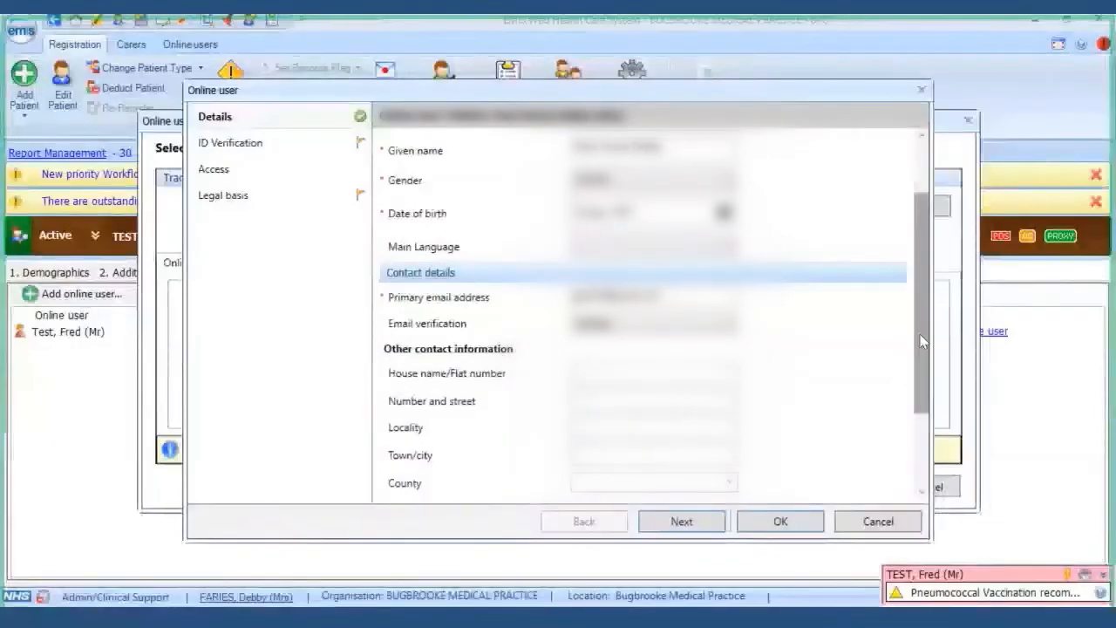
pyautogui.scroll(-1, 923, 342)
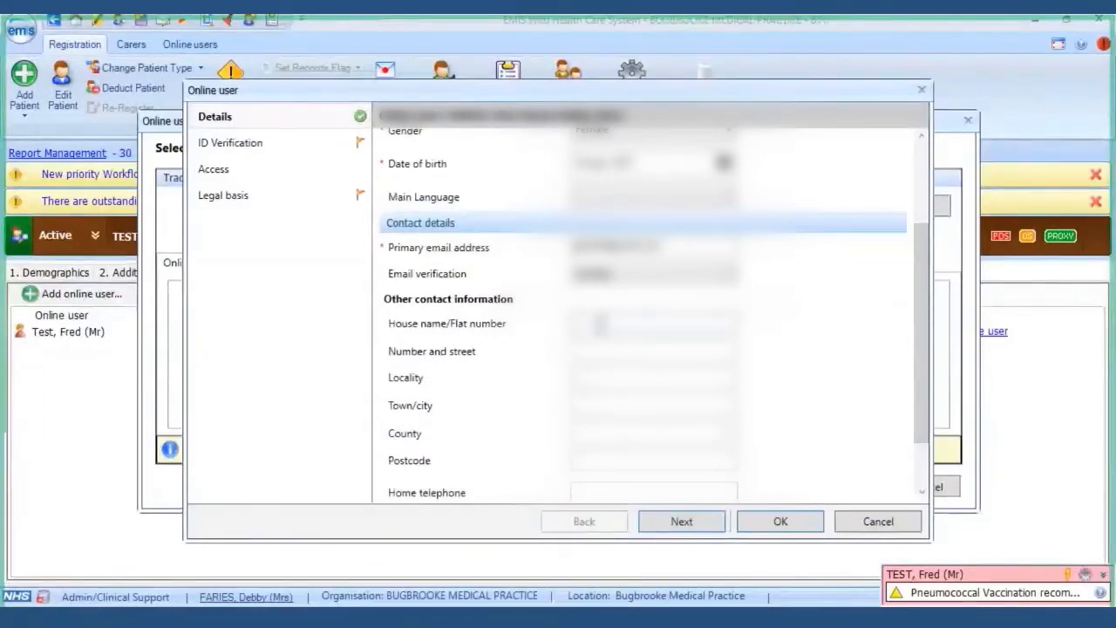
pyautogui.click(601, 325)
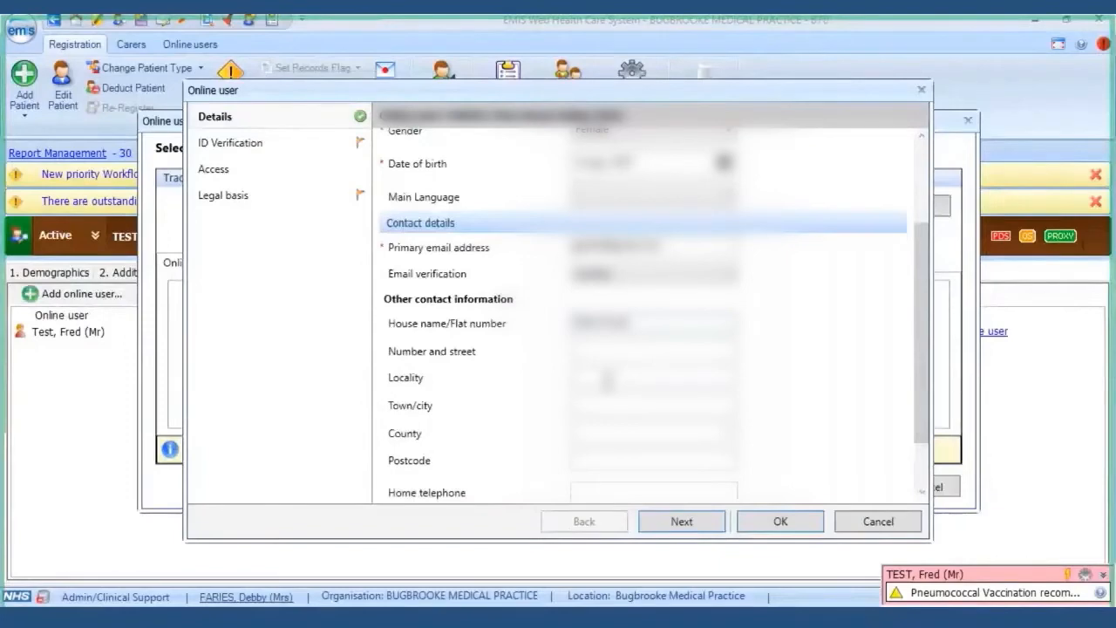
pyautogui.click(596, 404)
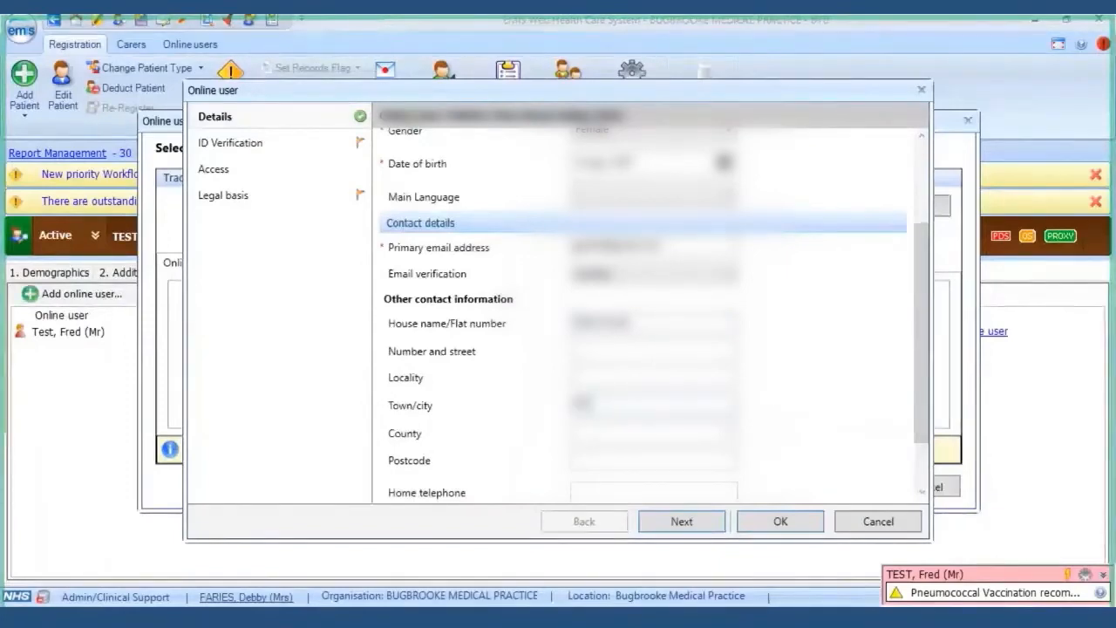
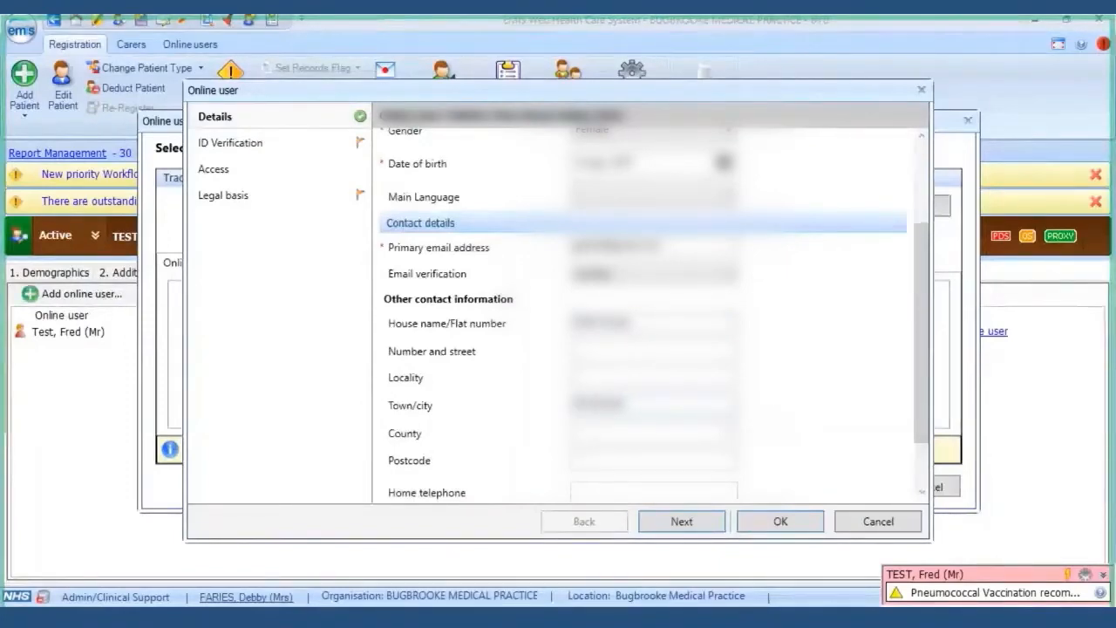
pyautogui.scroll(-2, 574, 471)
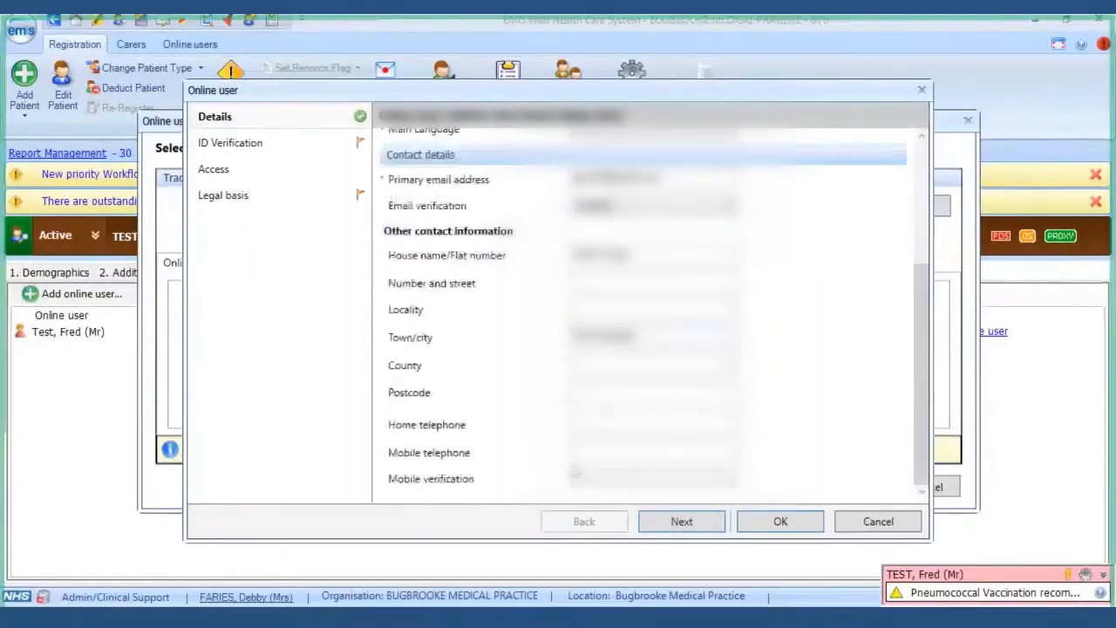
pyautogui.click(598, 391)
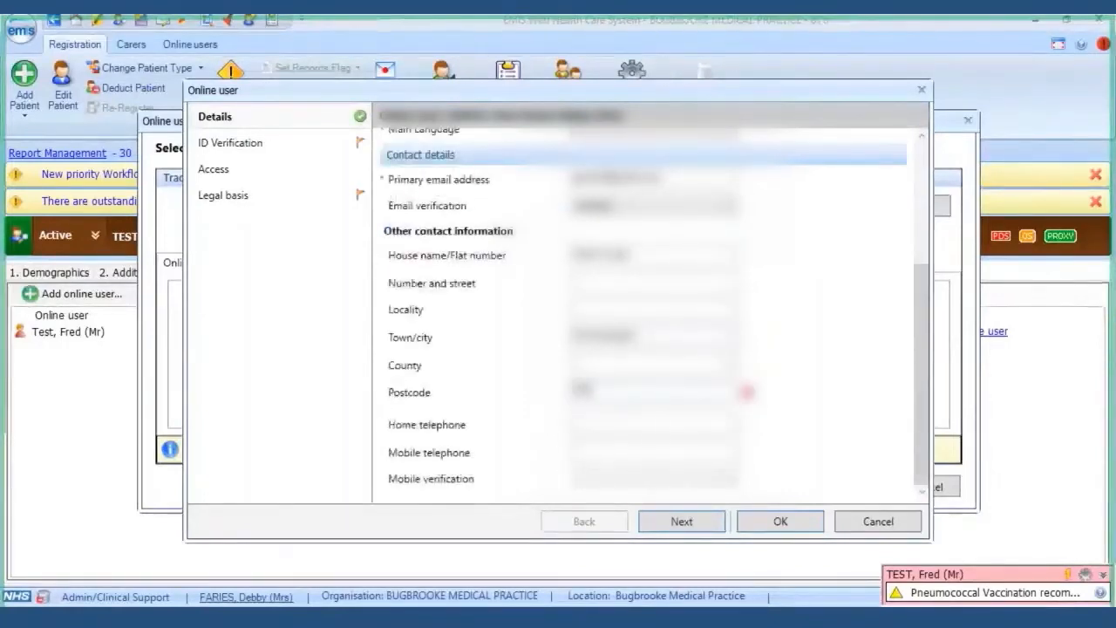
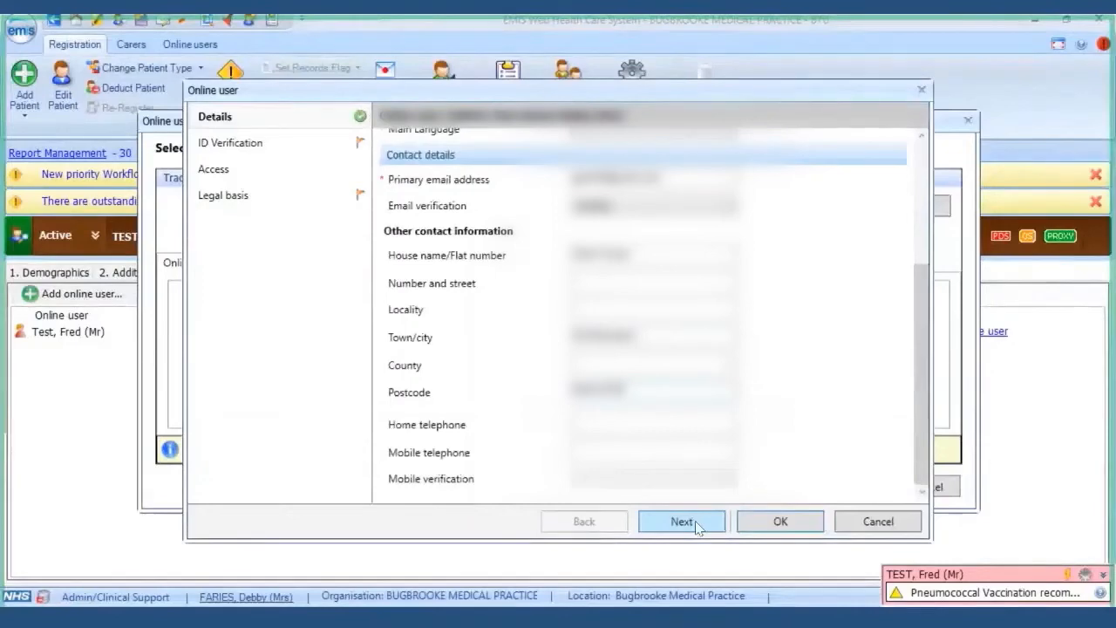
# - On the ID Verification step, add a Personal vouching verification instead of an identity document
pyautogui.click(697, 526)
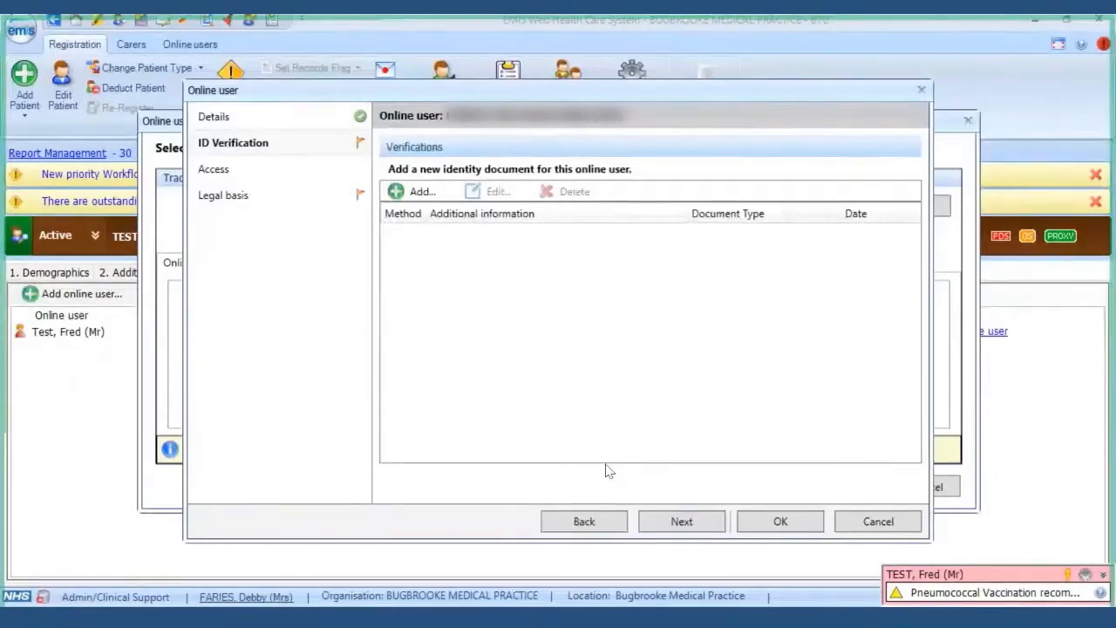
pyautogui.click(413, 193)
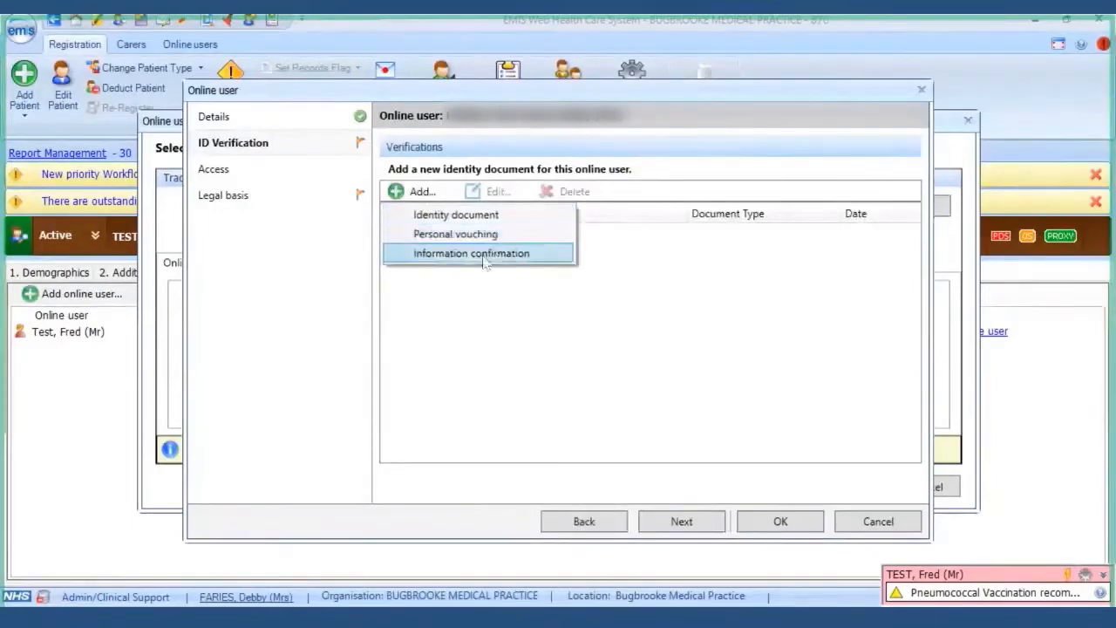
pyautogui.click(475, 216)
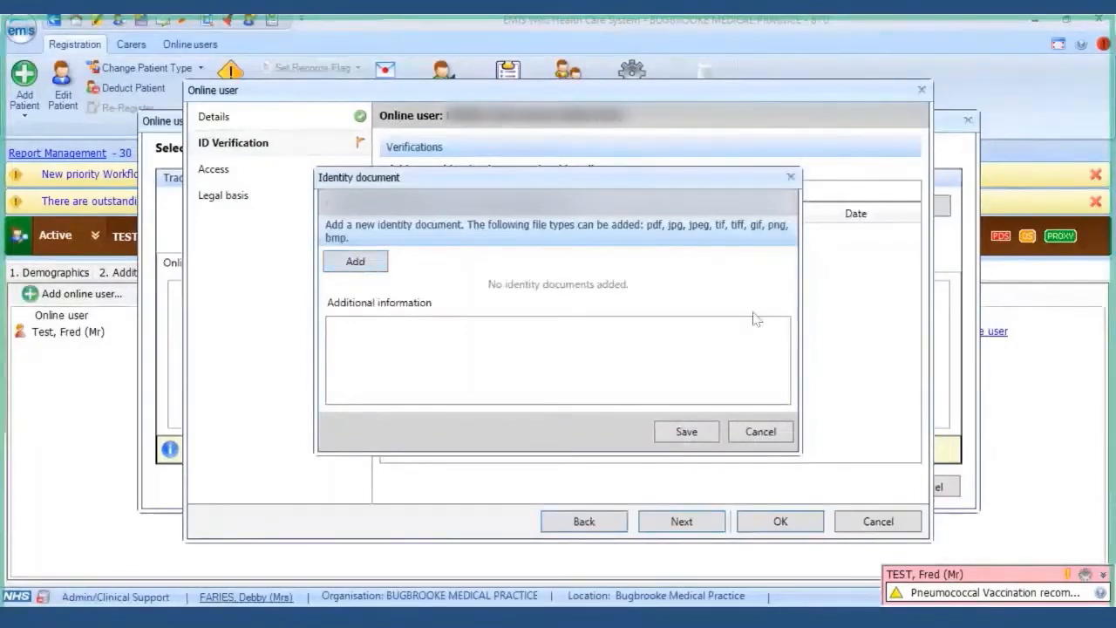
pyautogui.click(790, 181)
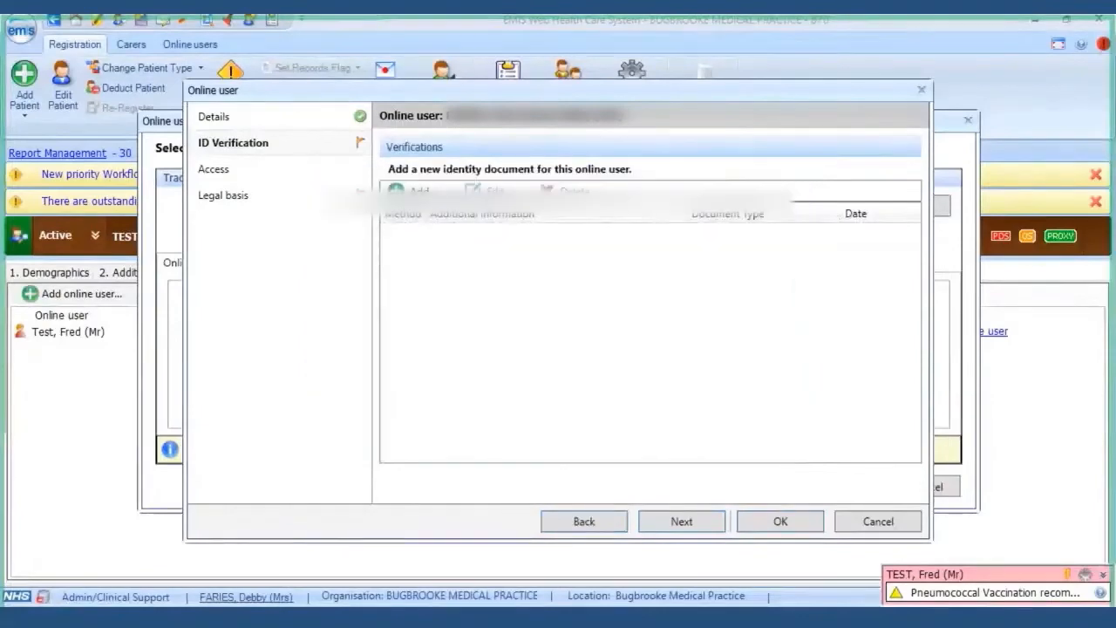
pyautogui.click(410, 190)
pyautogui.click(455, 234)
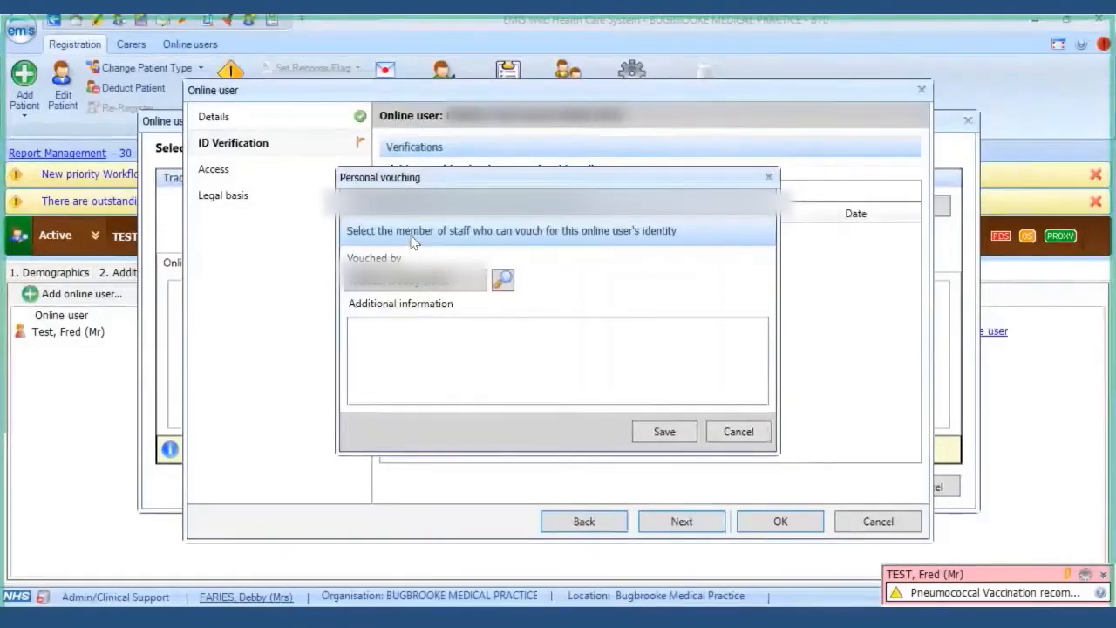
# - Save the personal vouching with 'Verbal consent' as additional information and continue to Access
pyautogui.click(389, 349)
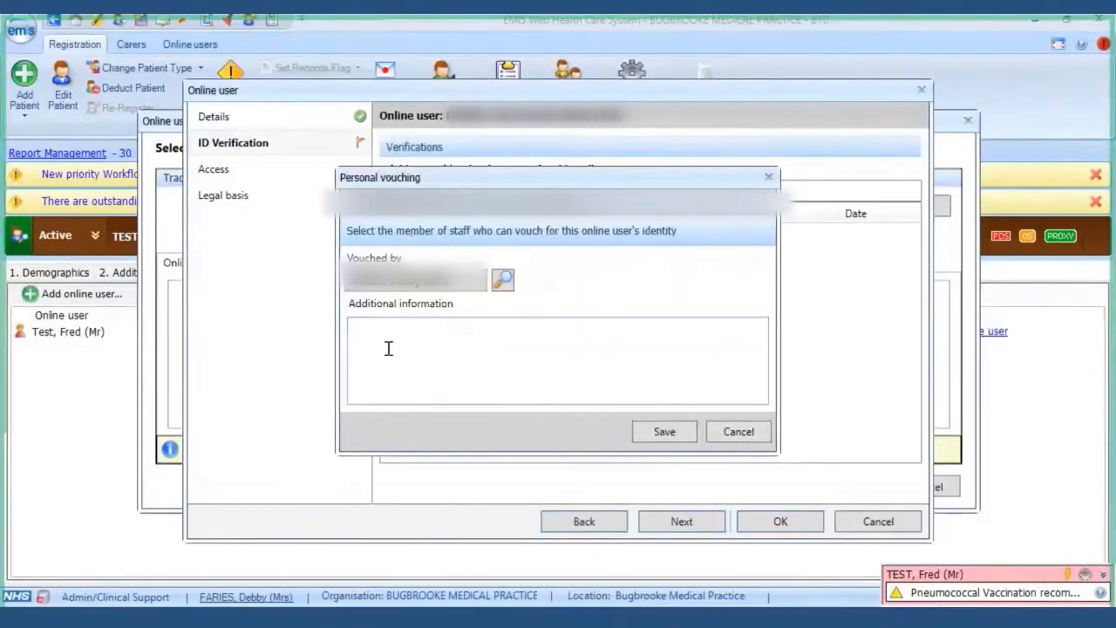
pyautogui.write('Verbal c')
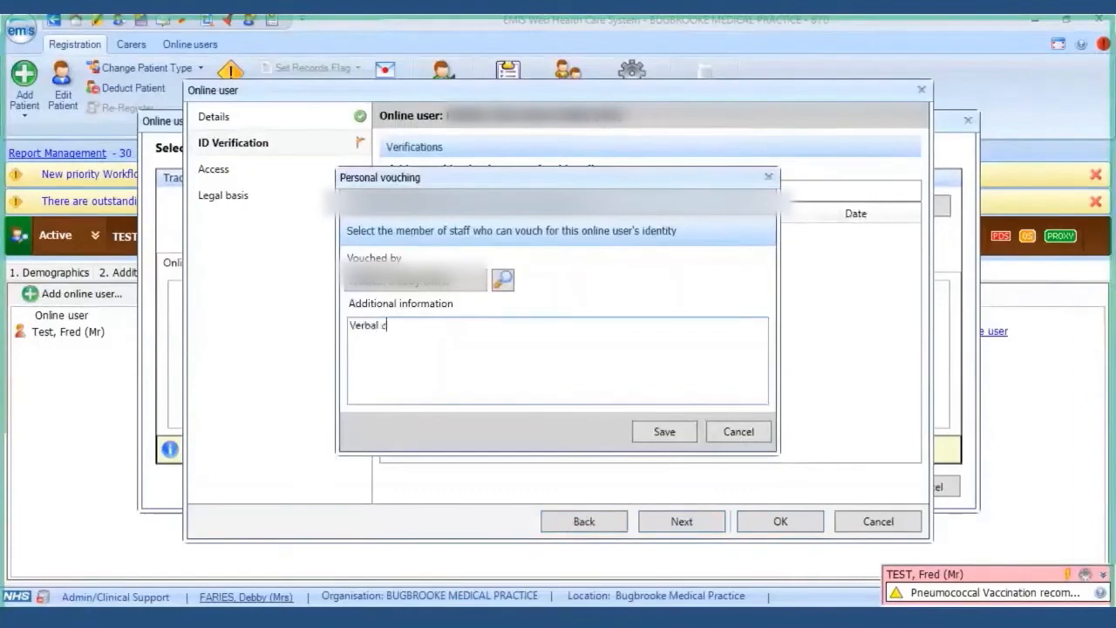
pyautogui.write('onsent')
pyautogui.click(668, 431)
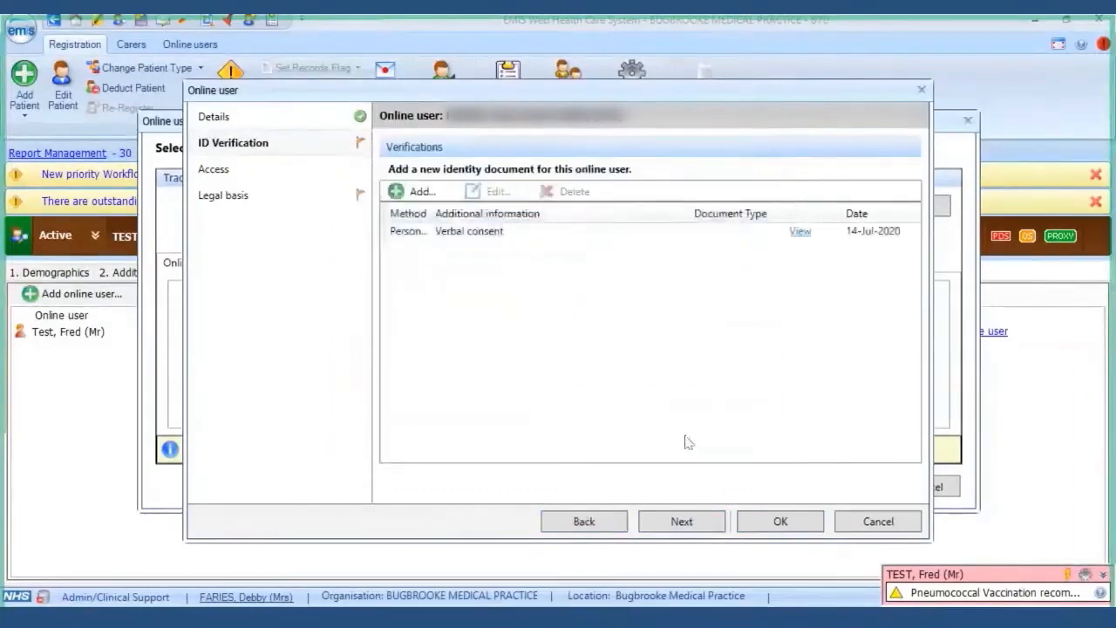
pyautogui.click(676, 521)
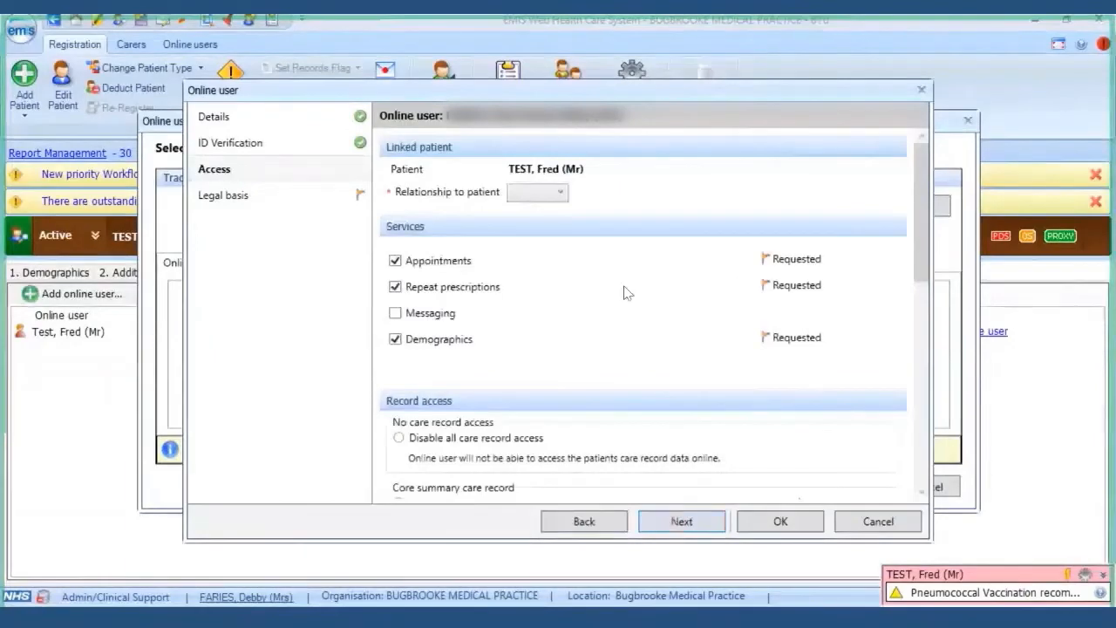
# - Drop Appointments and Demographics access, disable all care record access, and set relationship to Carer
pyautogui.click(398, 261)
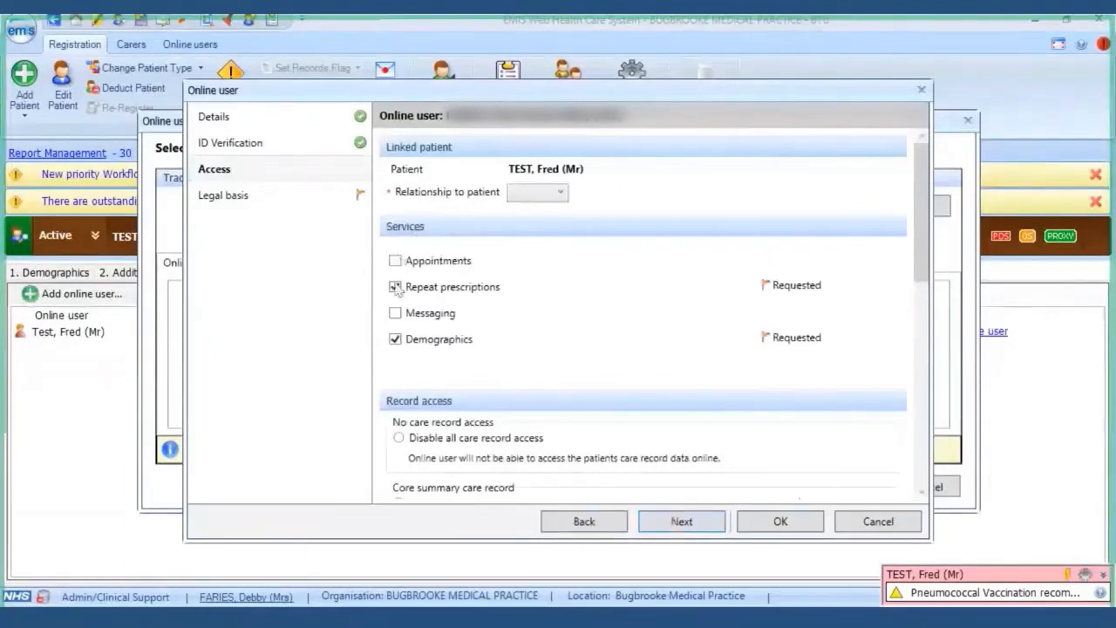
pyautogui.click(397, 342)
pyautogui.scroll(-1, 524, 321)
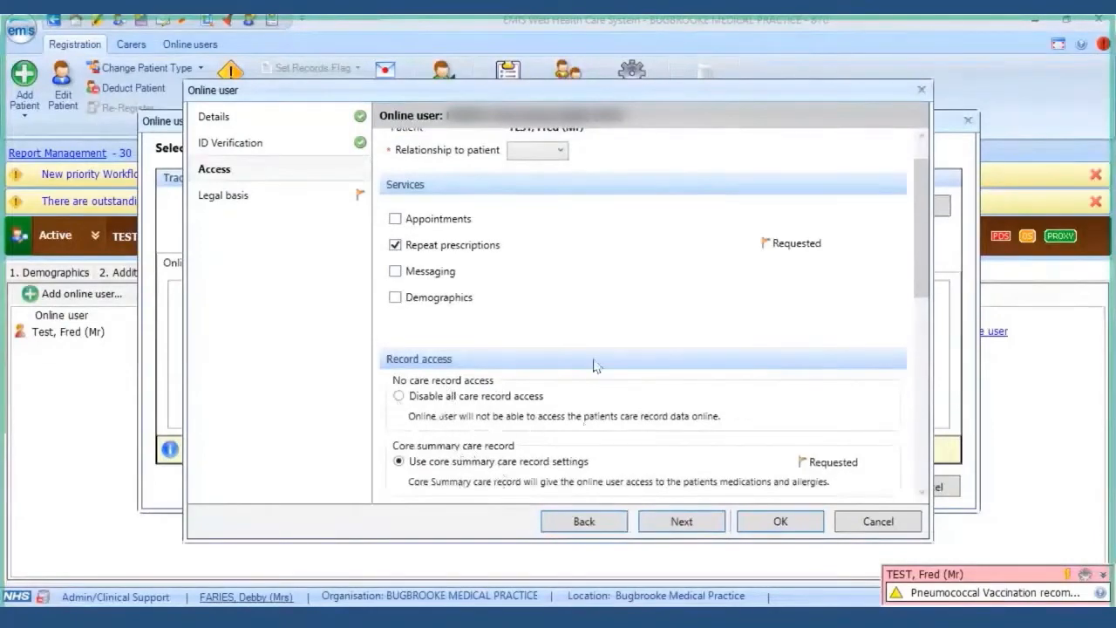
pyautogui.click(399, 396)
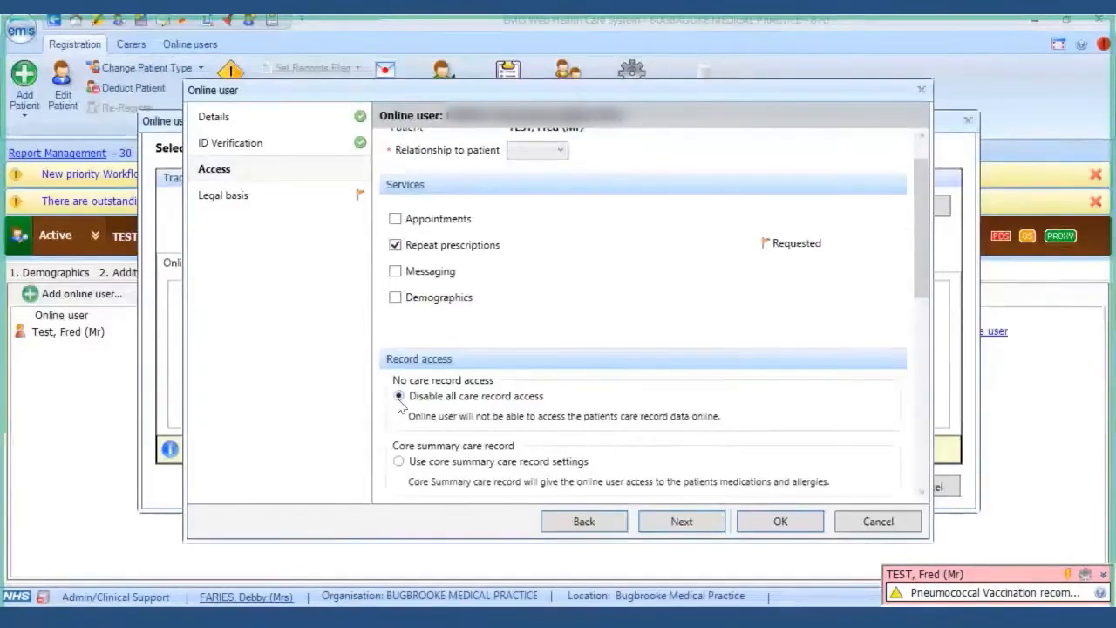
pyautogui.click(561, 151)
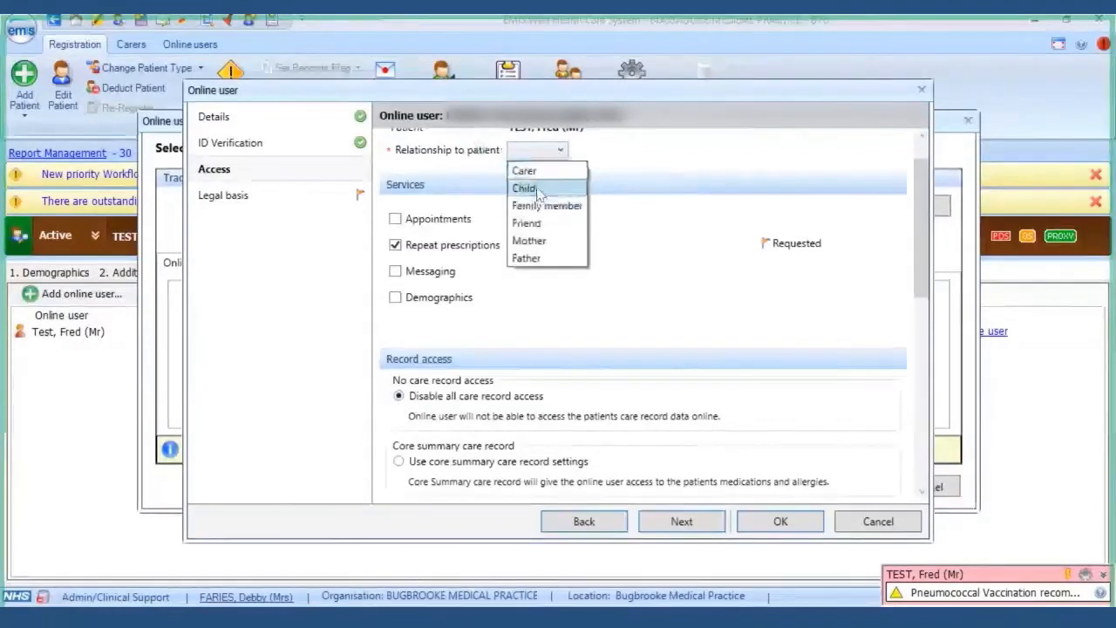
pyautogui.click(525, 171)
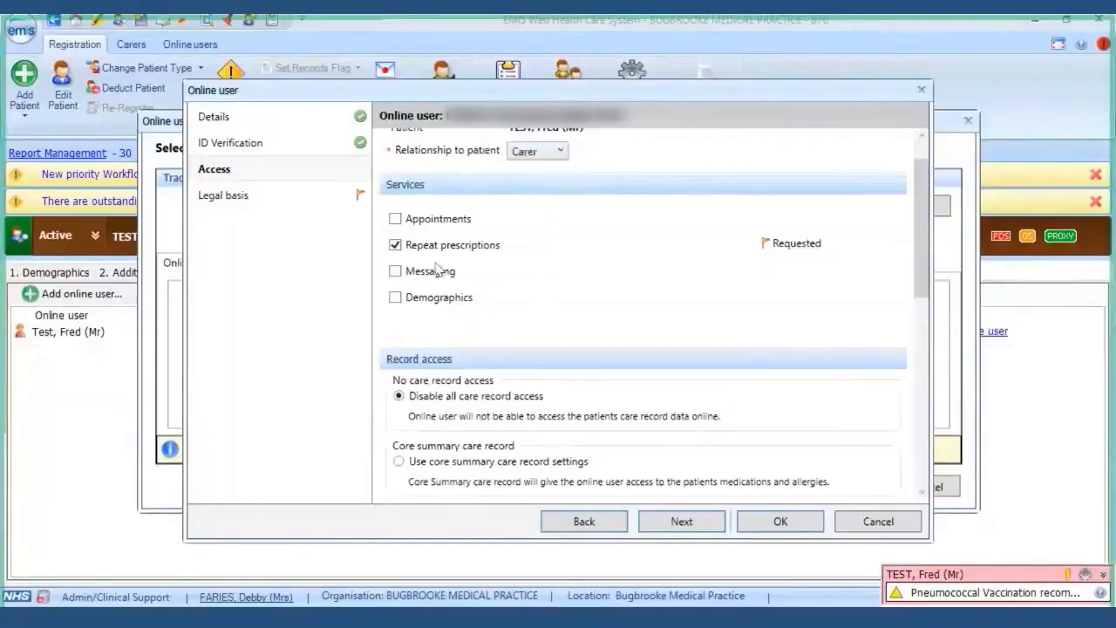
pyautogui.scroll(-10, 606, 247)
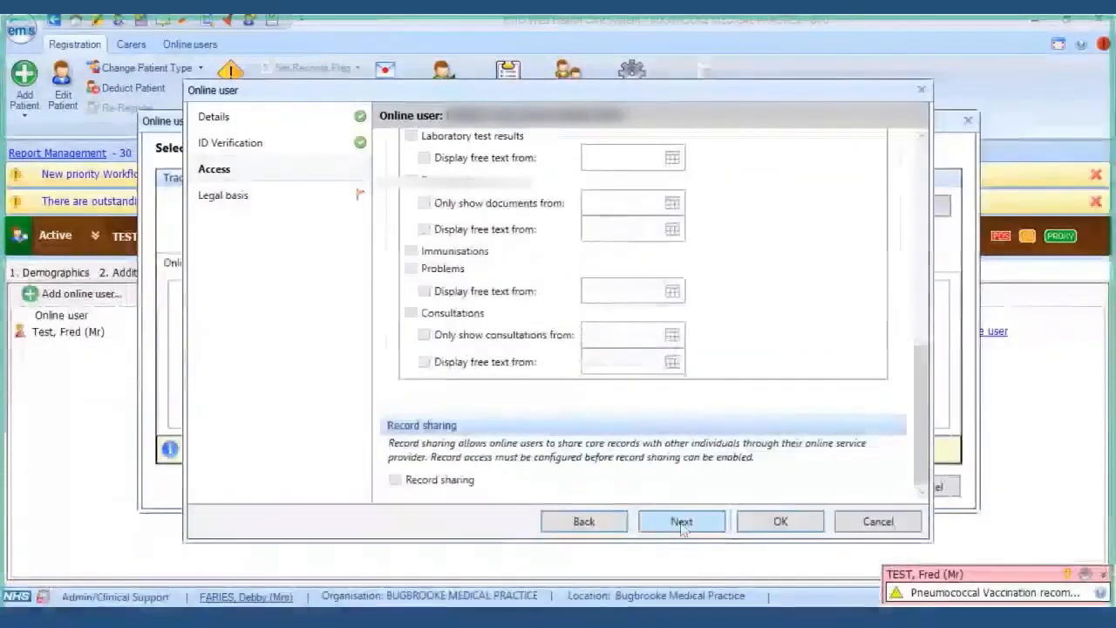
pyautogui.click(682, 523)
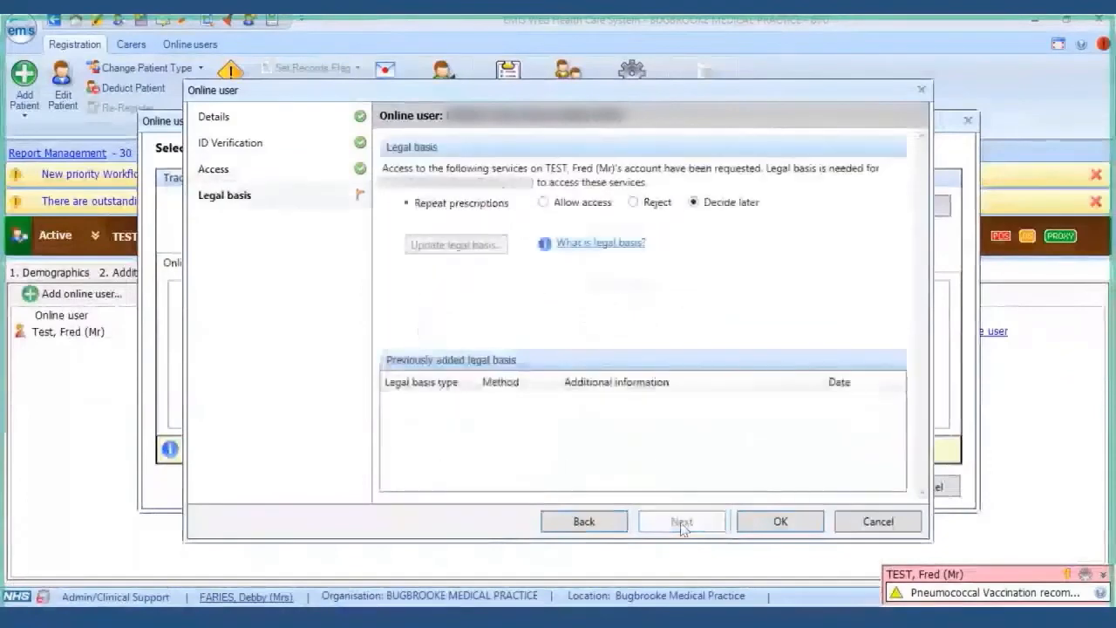
# - Allow repeat prescriptions access with an Explicit consent legal basis given Verbally
pyautogui.click(544, 202)
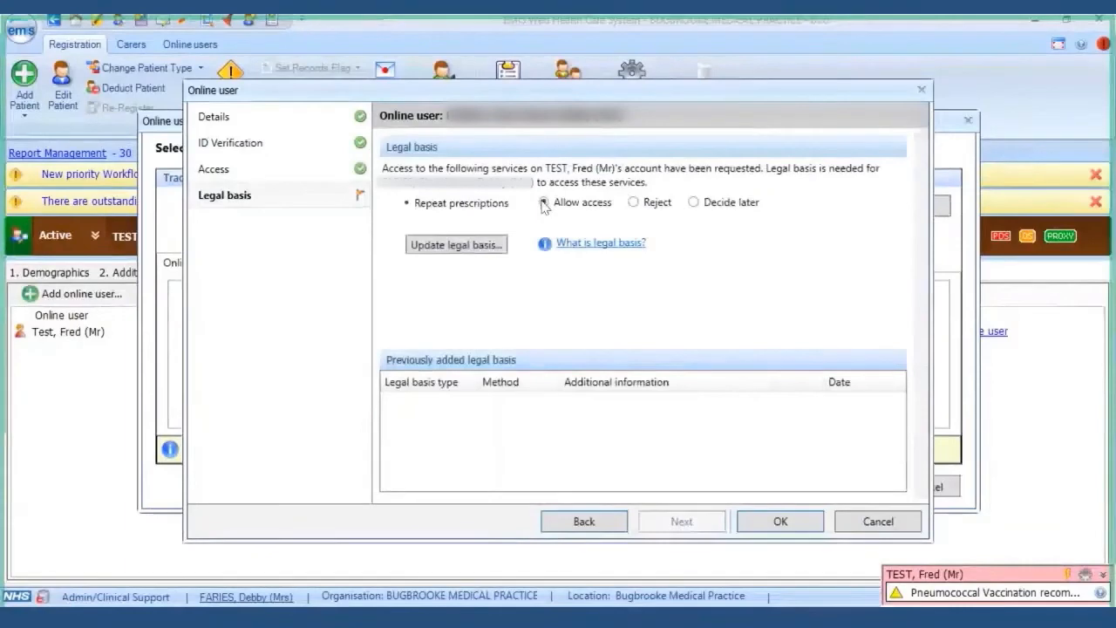
pyautogui.click(455, 246)
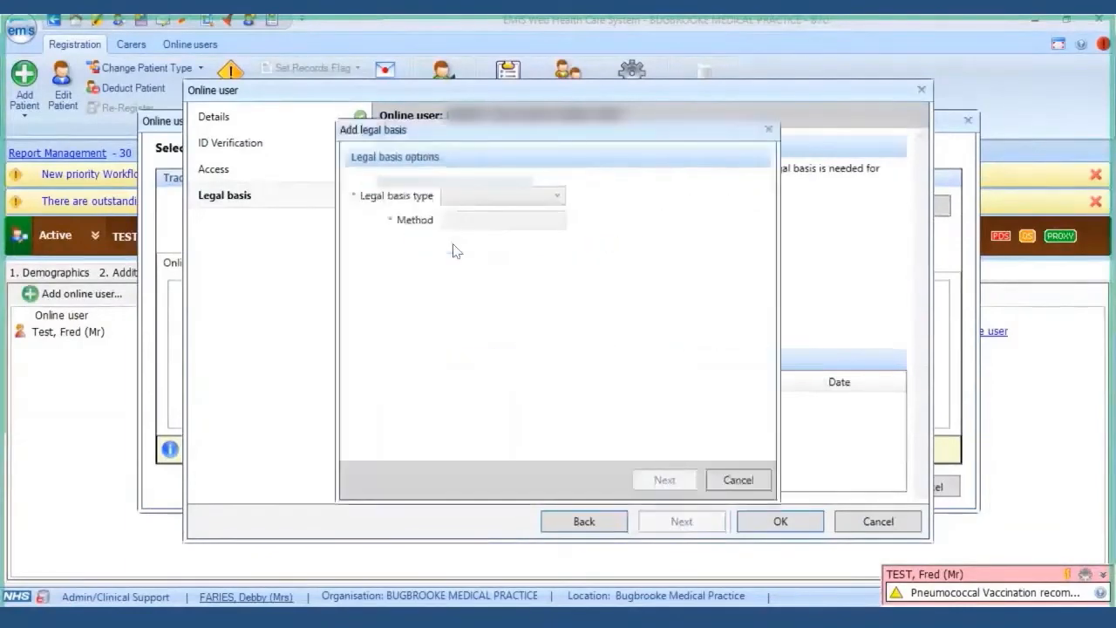
pyautogui.click(553, 196)
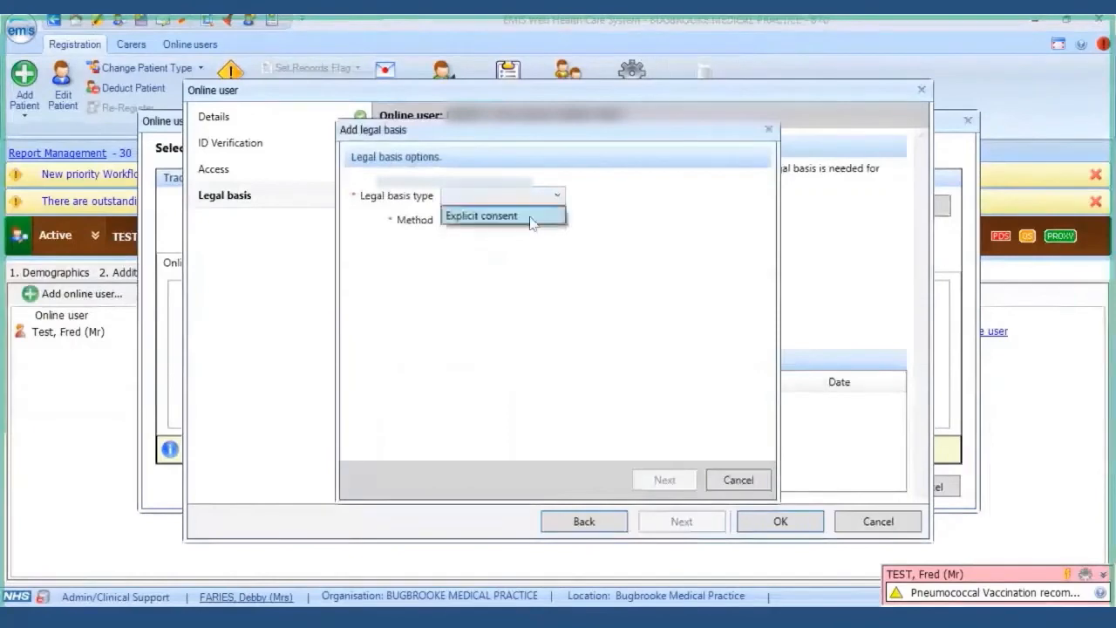
pyautogui.click(529, 219)
pyautogui.click(529, 223)
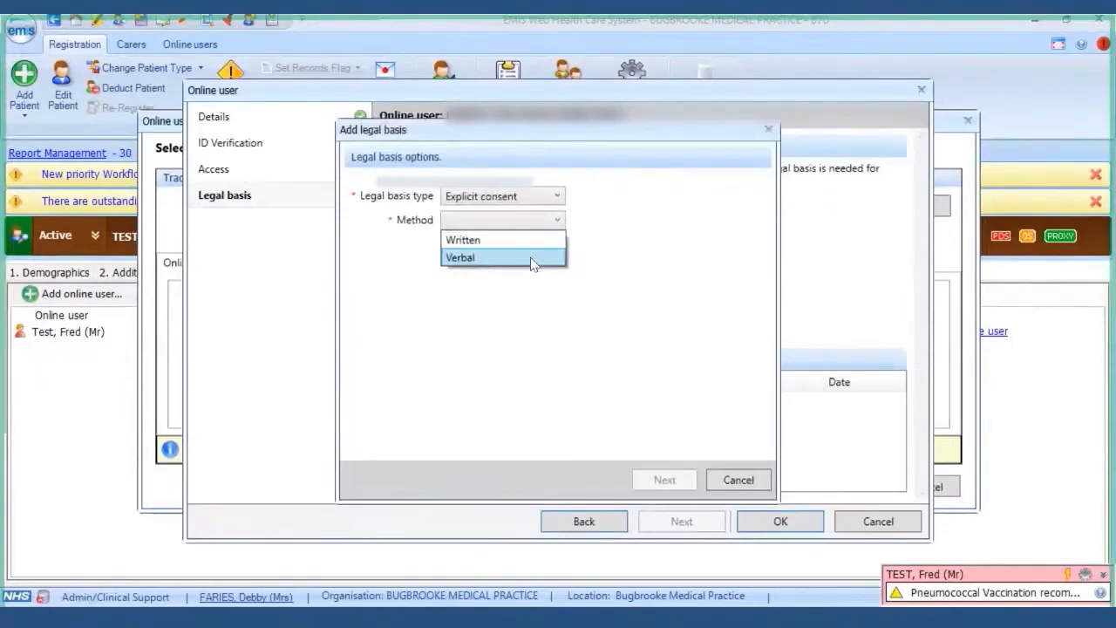
pyautogui.click(534, 259)
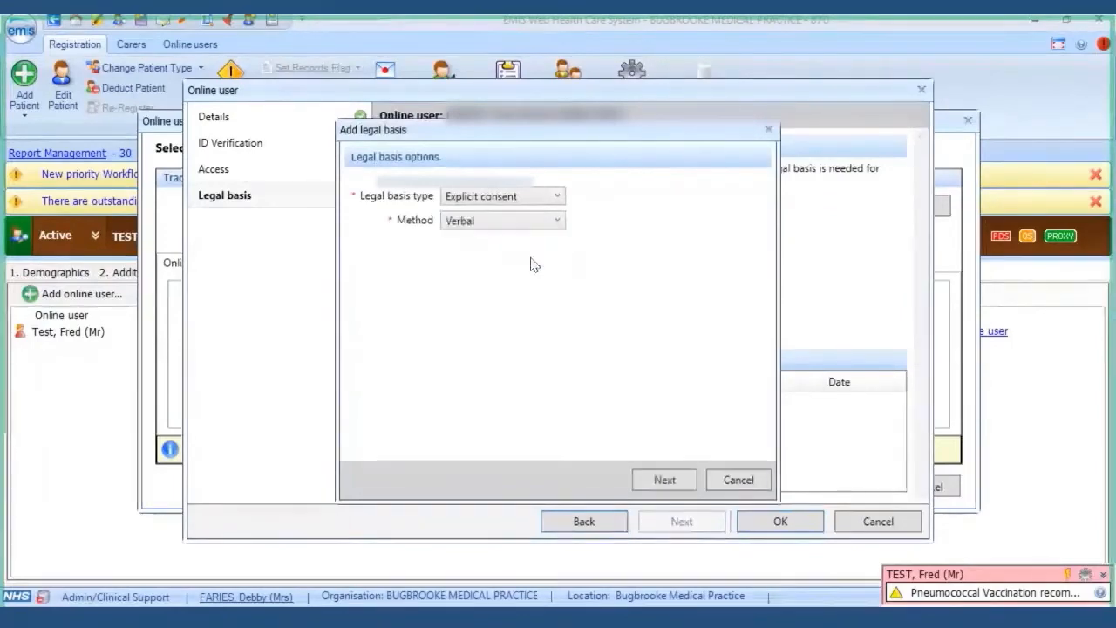
# - Add the note 'verbal consent', save the legal basis, and save the online user
pyautogui.click(667, 480)
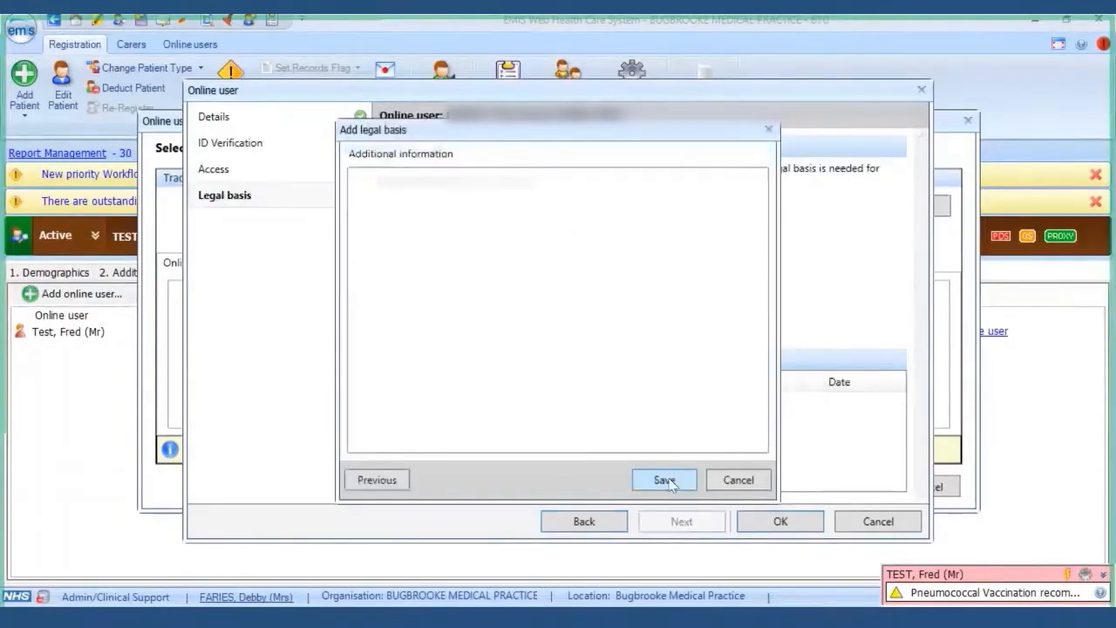
pyautogui.click(556, 254)
pyautogui.write('verb')
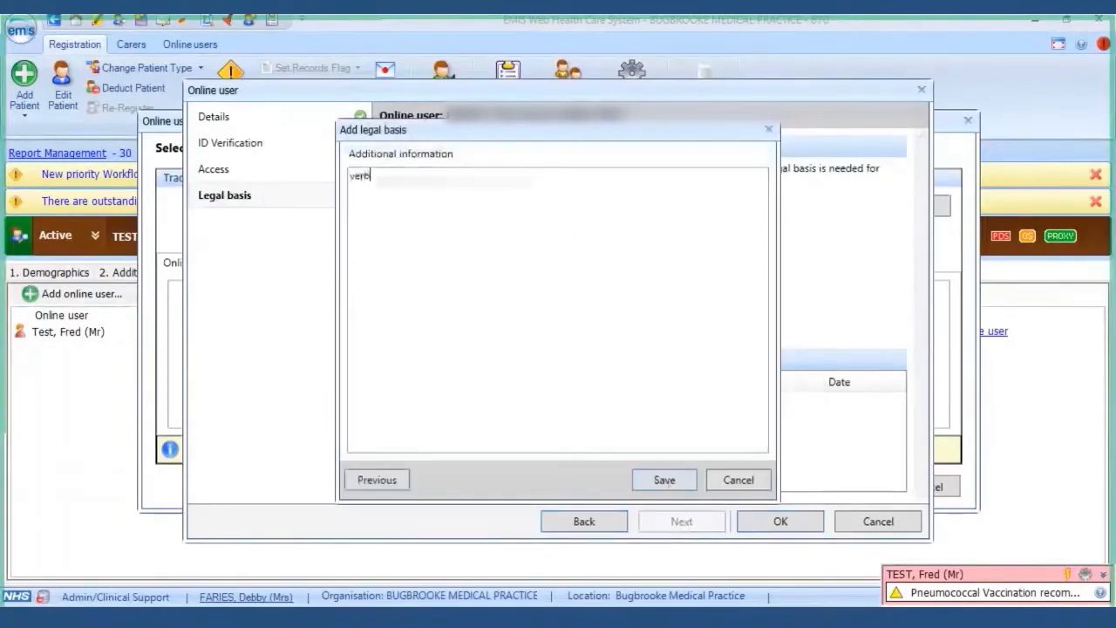
pyautogui.write('al consent')
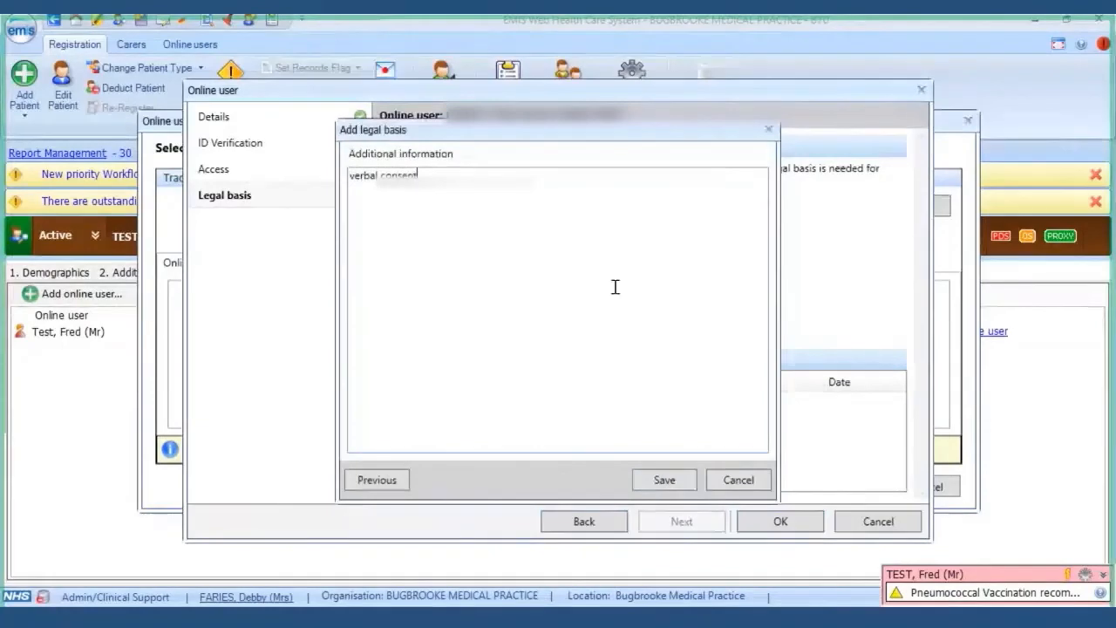
pyautogui.click(664, 478)
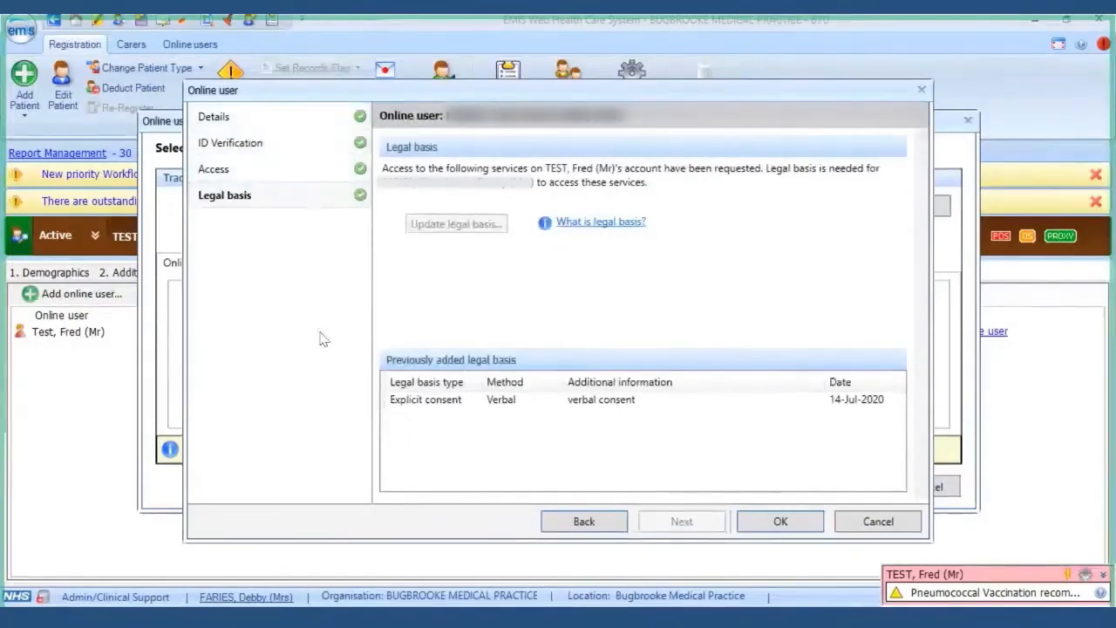
pyautogui.click(781, 522)
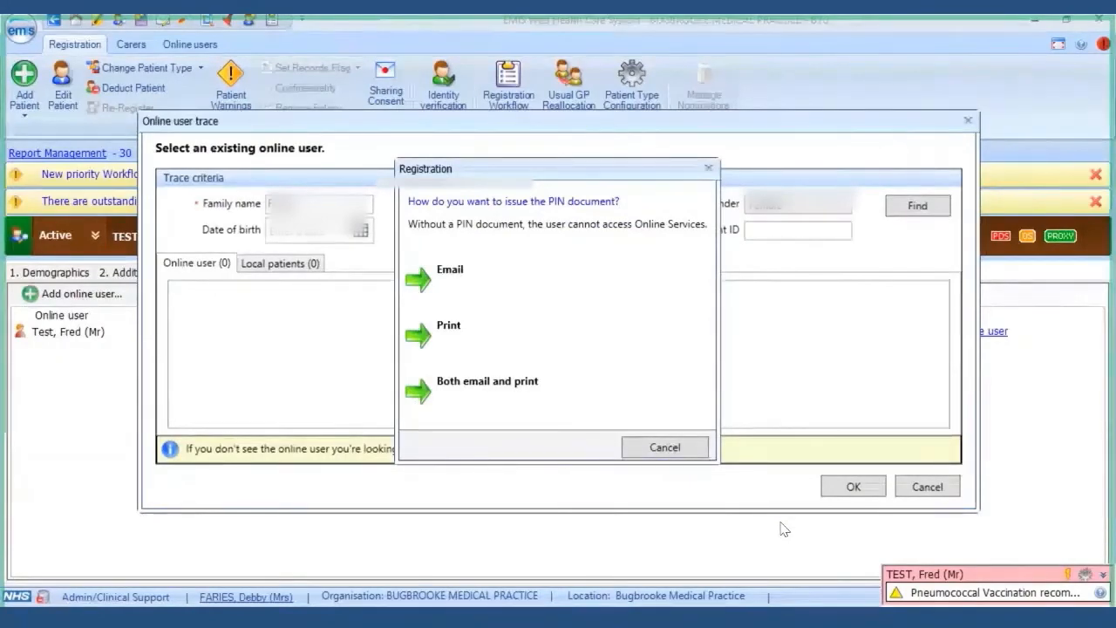
# - Print the carer's PIN document using the Microsoft Print to PDF printer
pyautogui.click(550, 336)
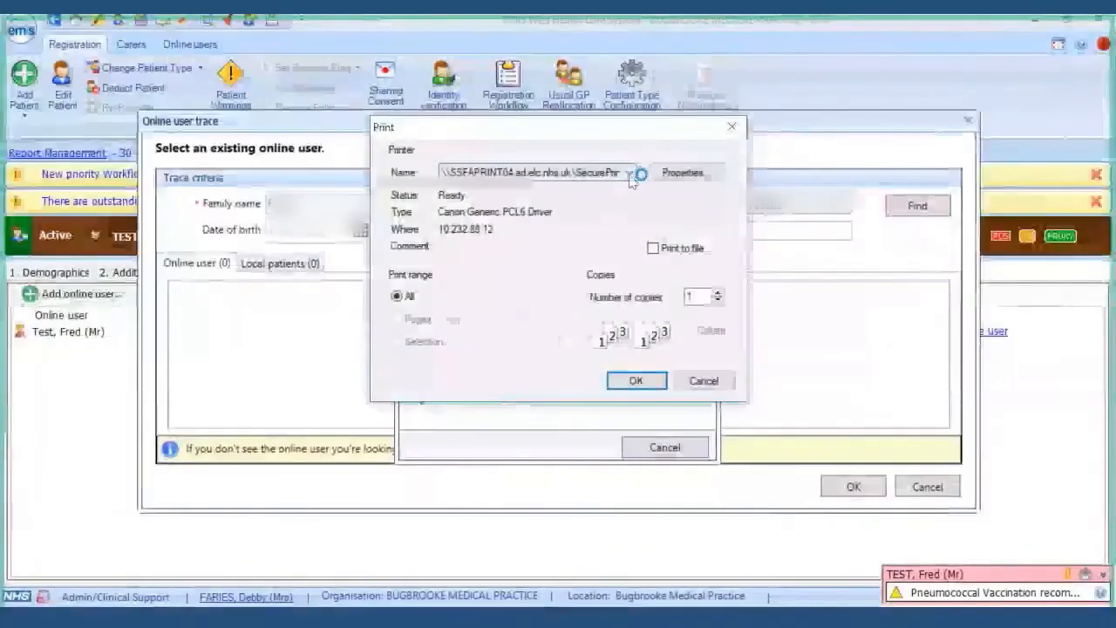
pyautogui.click(630, 174)
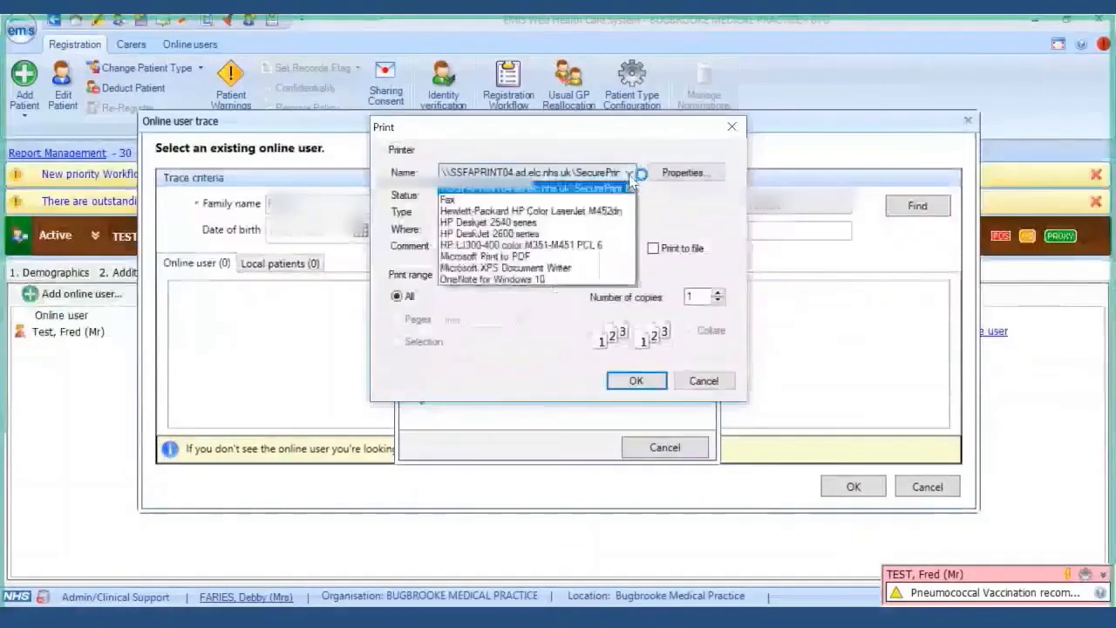
pyautogui.click(559, 258)
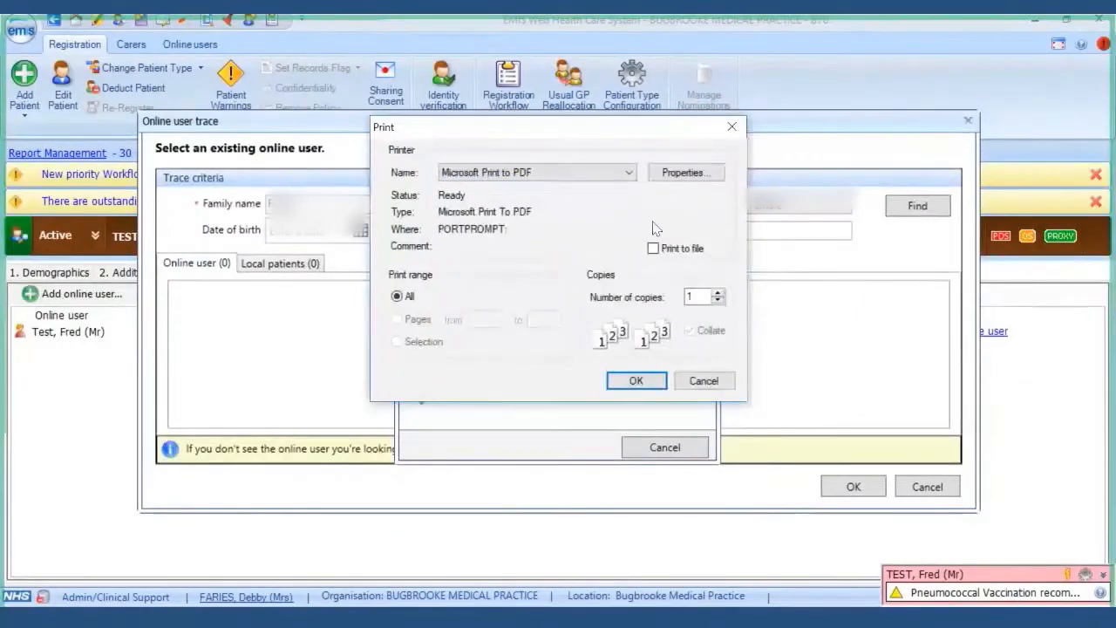
pyautogui.click(646, 381)
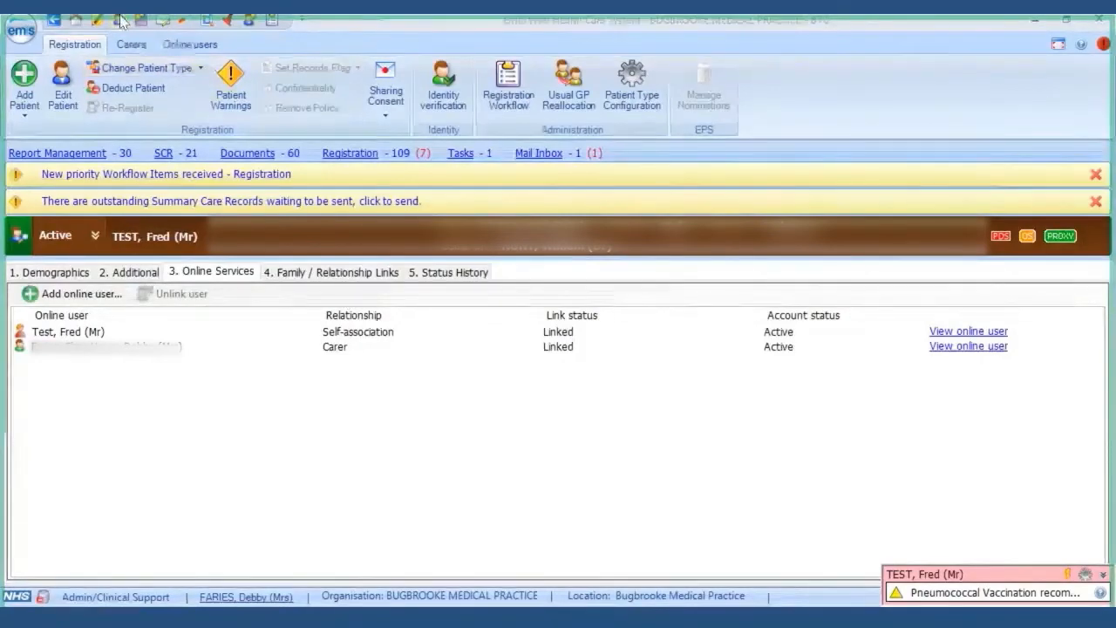
# - Open the second dummy test patient via Patient Find, accept the warning, and show Online Services
pyautogui.click(22, 35)
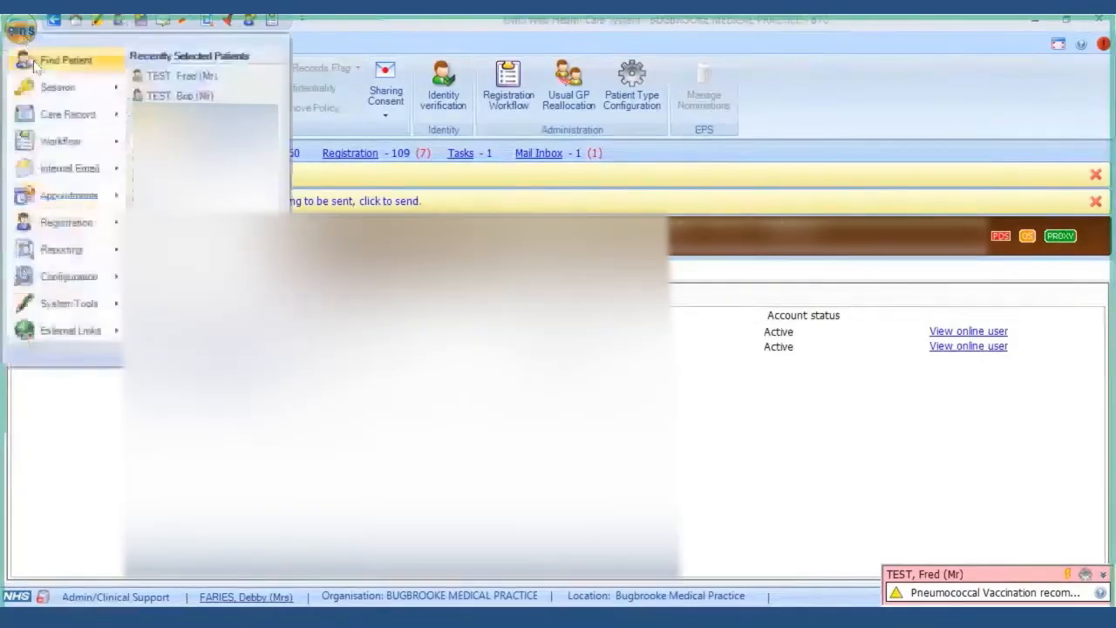
pyautogui.click(41, 68)
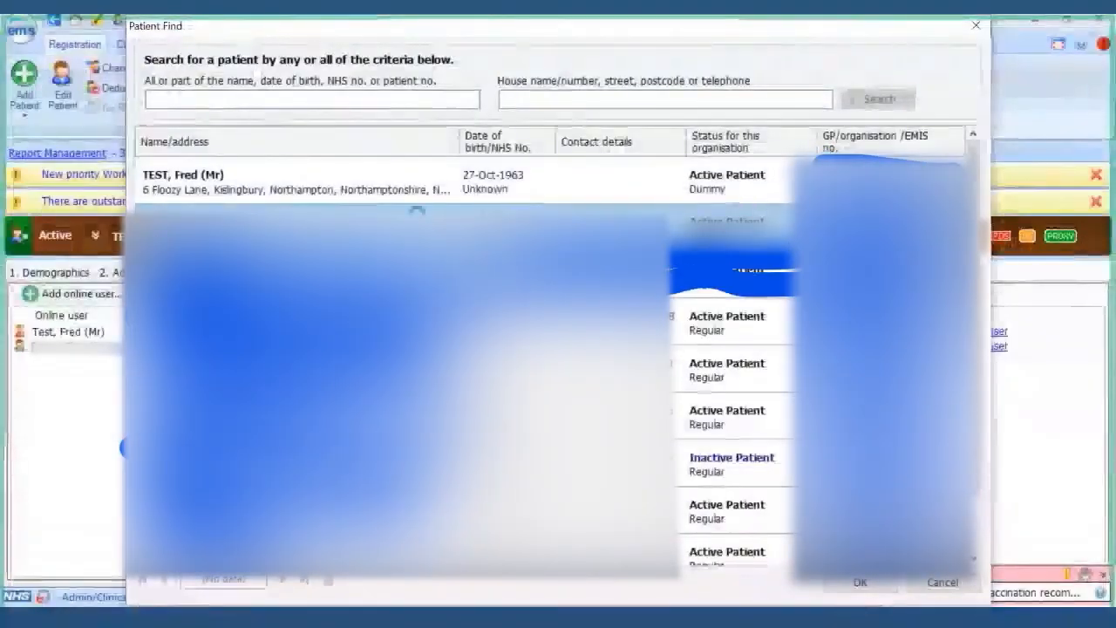
pyautogui.doubleClick(416, 214)
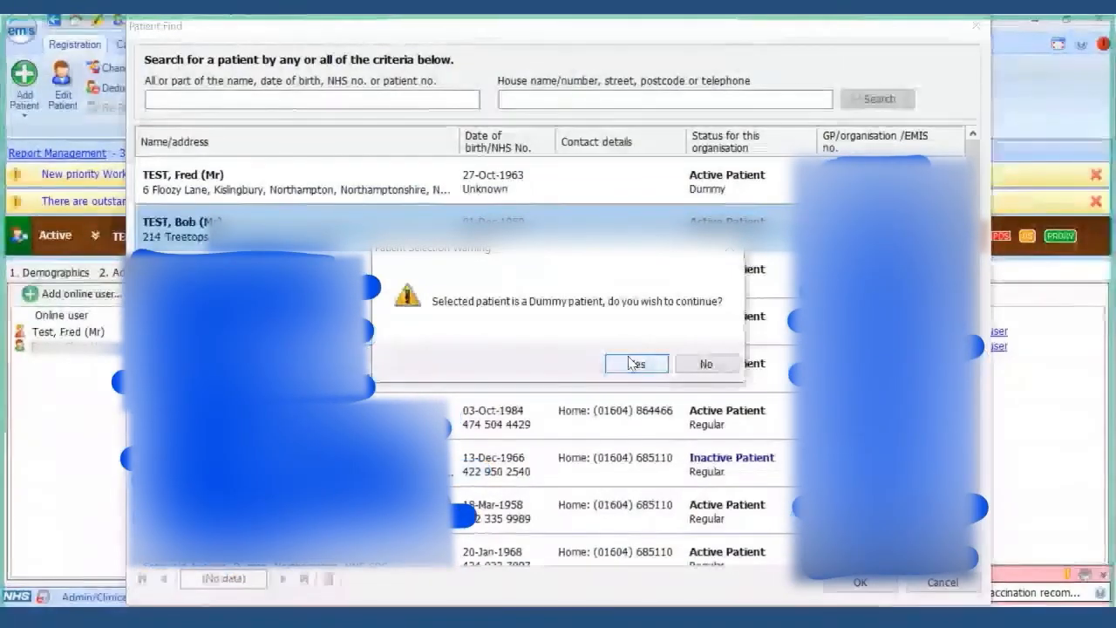
pyautogui.click(635, 363)
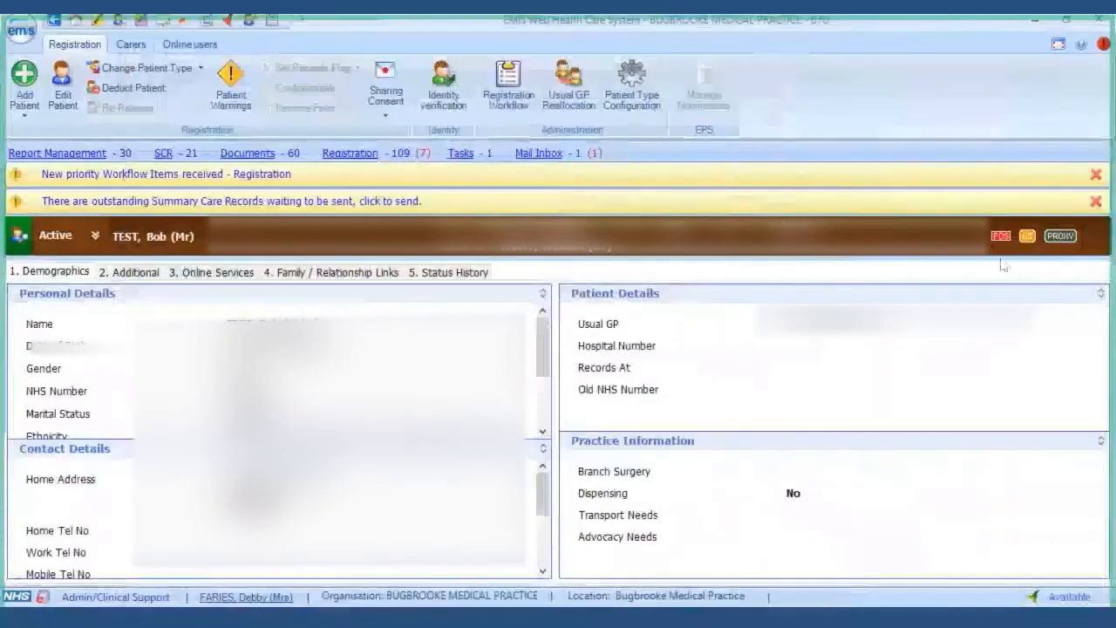
pyautogui.click(202, 275)
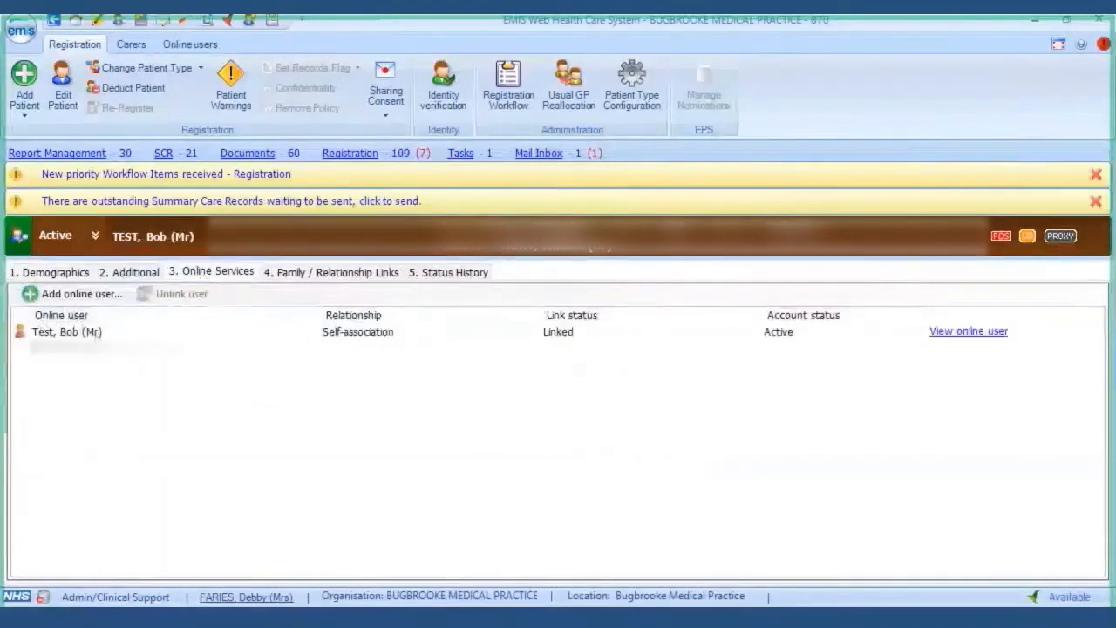
# - Search proxy users by the carer's family name, given name and Female gender, then link the found account
pyautogui.click(63, 295)
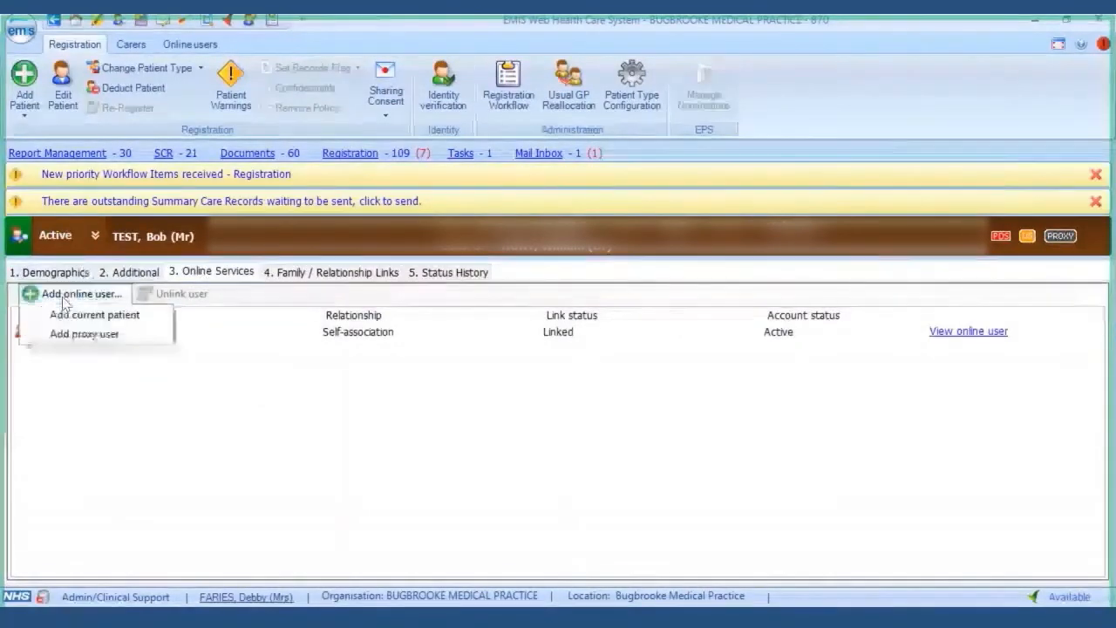
pyautogui.click(66, 333)
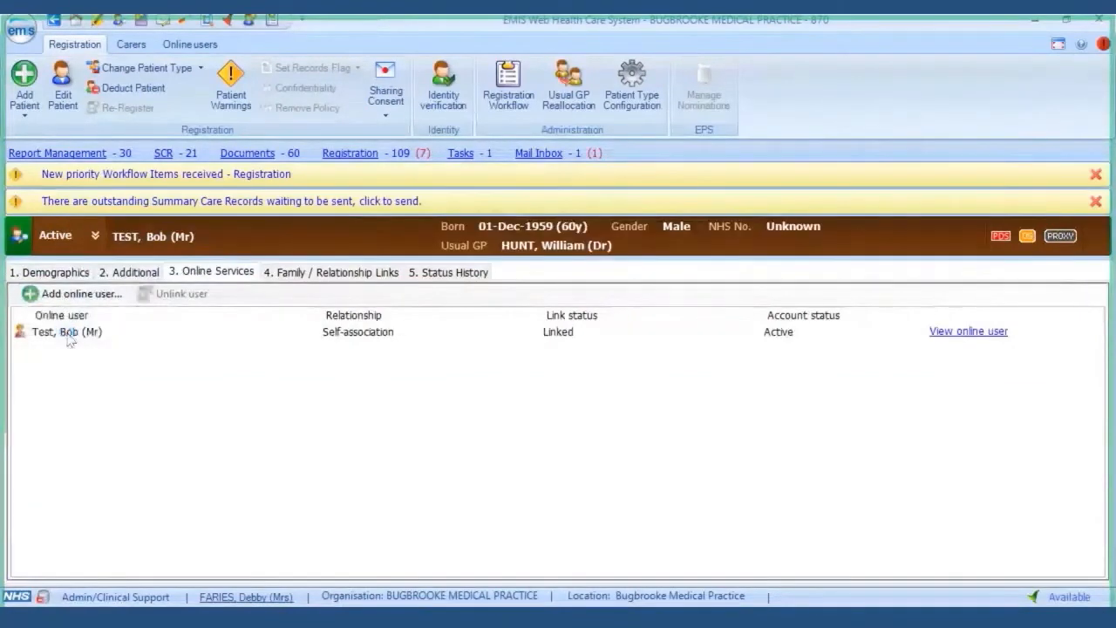
pyautogui.click(289, 207)
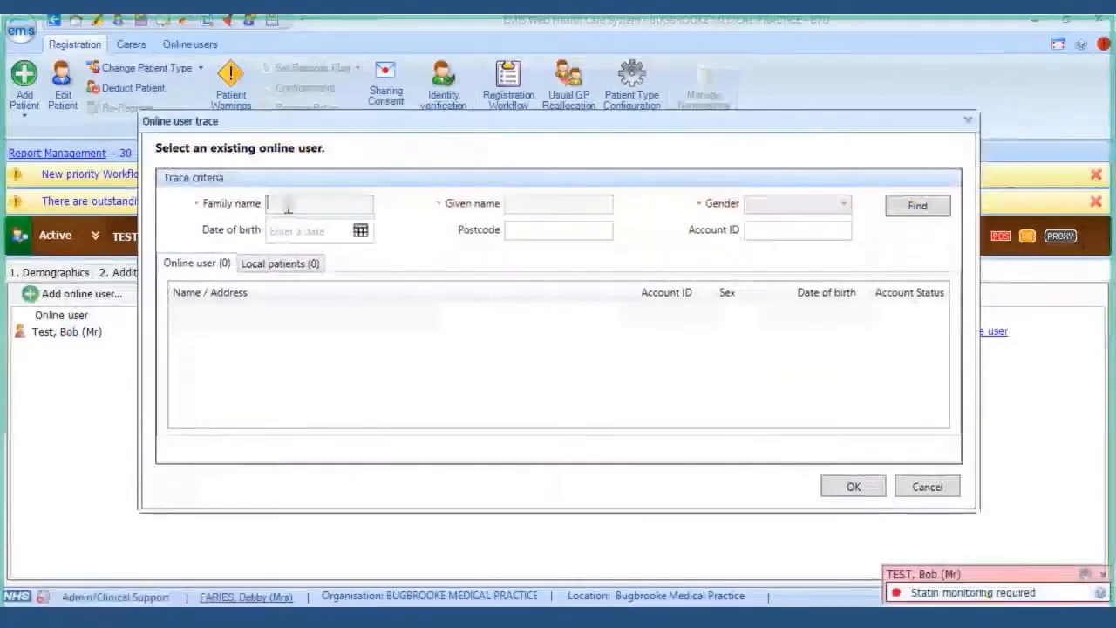
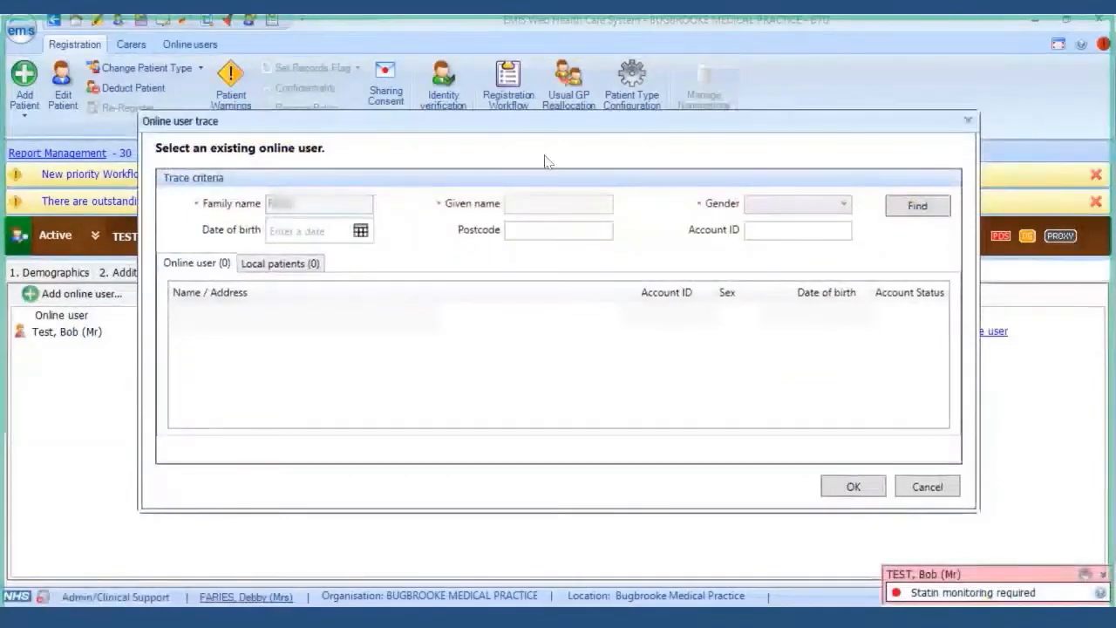
pyautogui.click(534, 203)
pyautogui.click(854, 204)
pyautogui.click(825, 239)
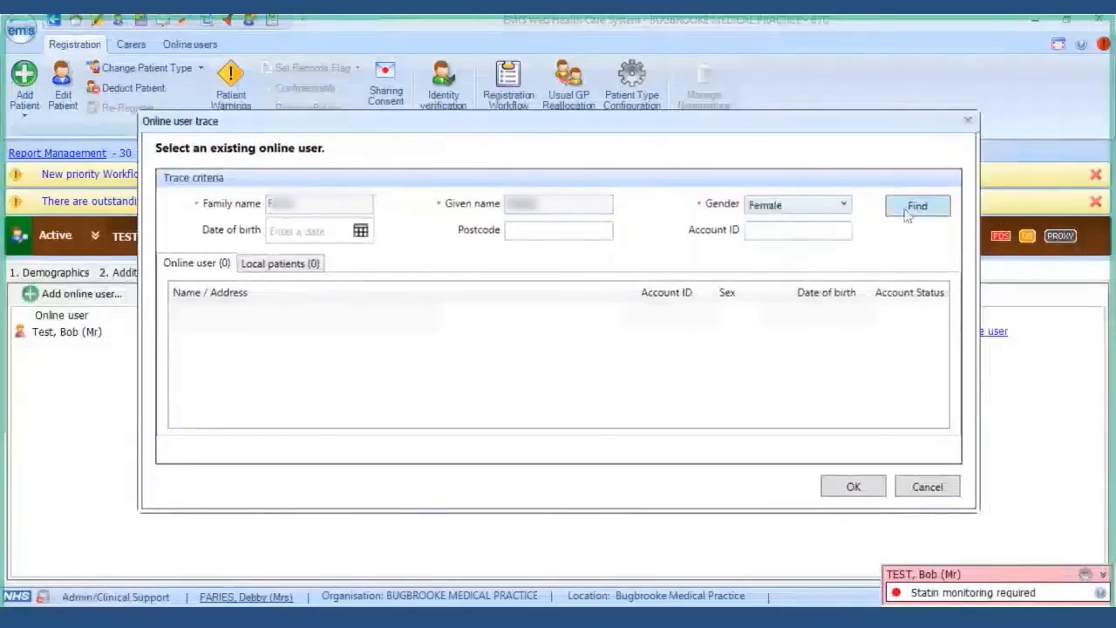
pyautogui.click(907, 215)
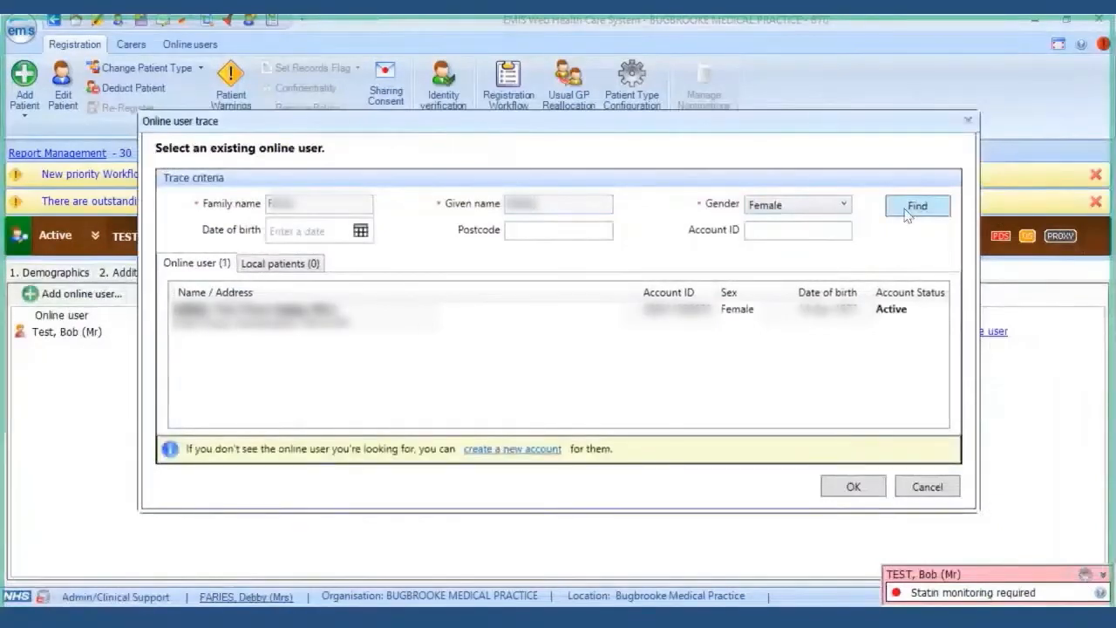
pyautogui.click(292, 316)
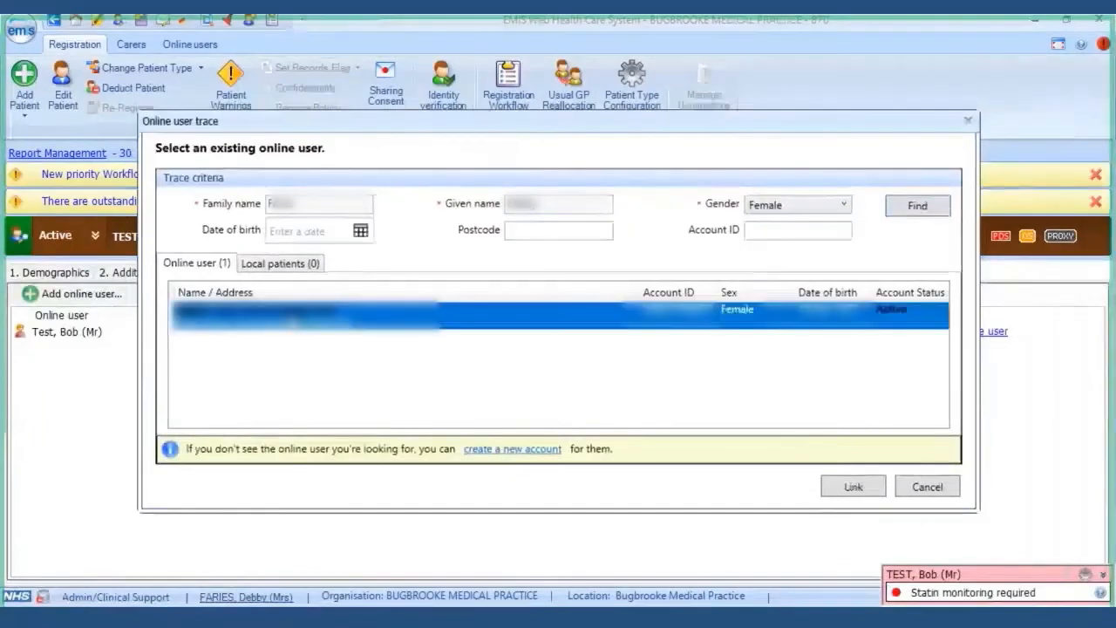
pyautogui.click(853, 488)
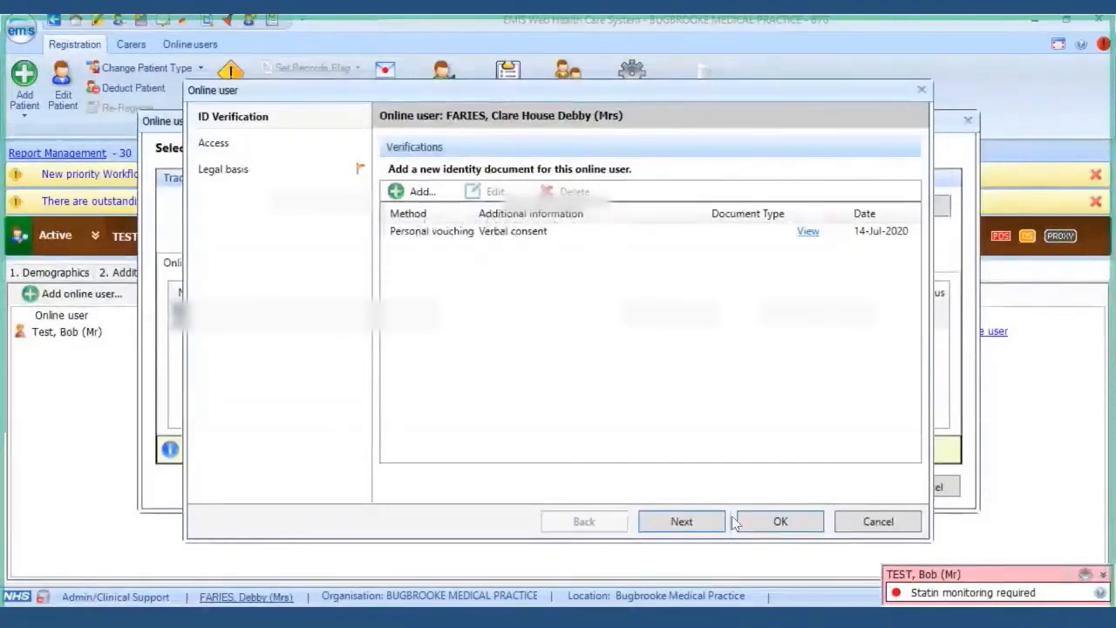
# - Set relationship to Carer, untick Appointments and Demographics, and disable all care record access
pyautogui.click(681, 522)
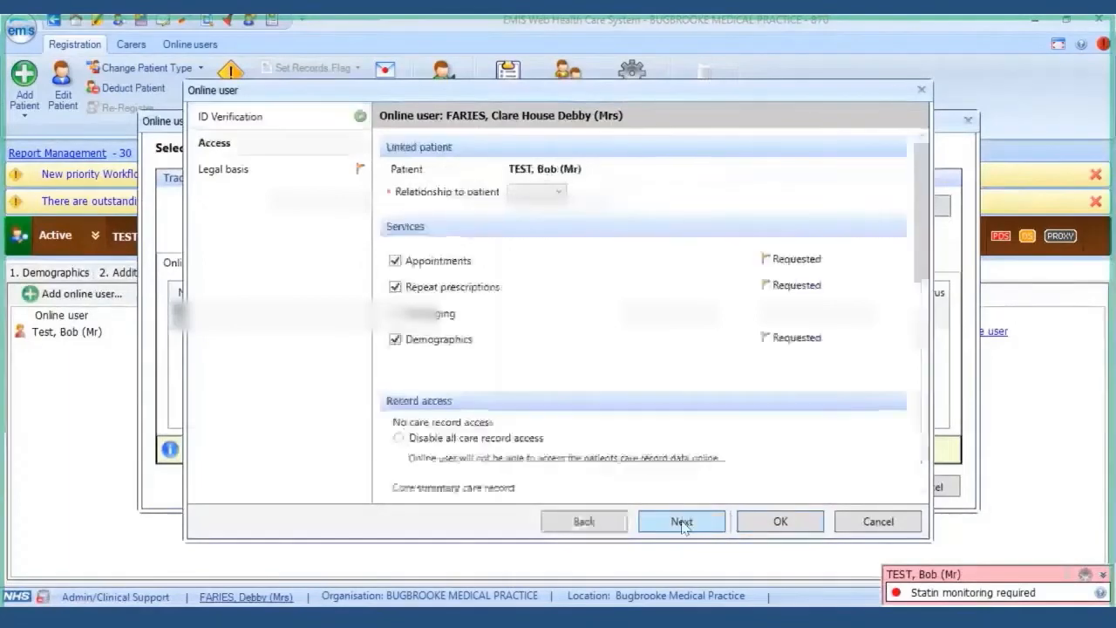
pyautogui.click(536, 192)
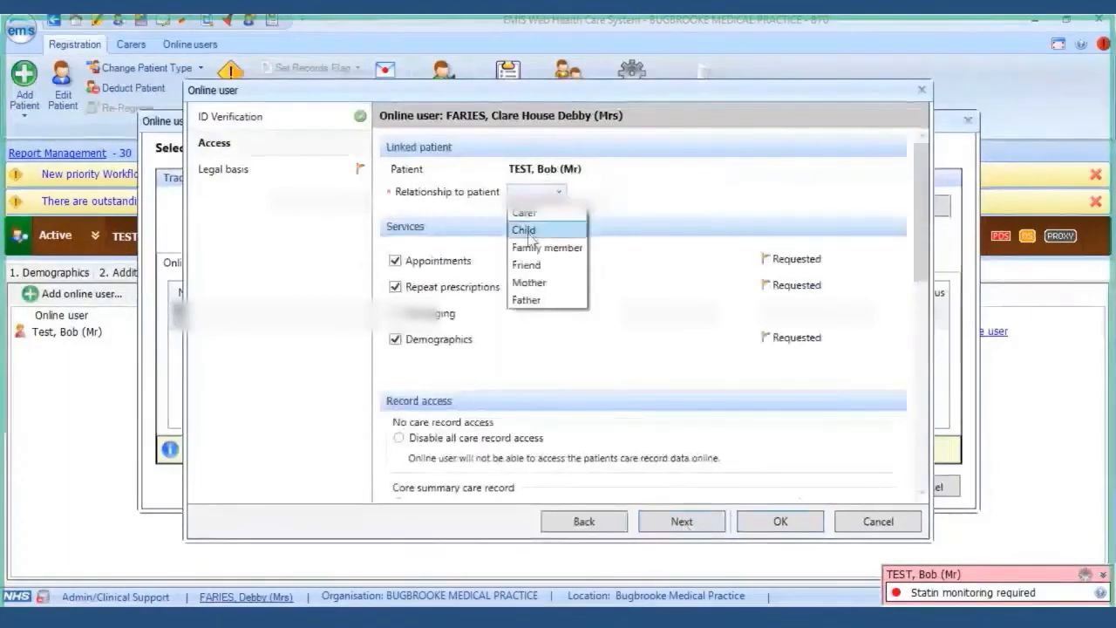
pyautogui.click(529, 215)
pyautogui.click(395, 259)
pyautogui.click(395, 339)
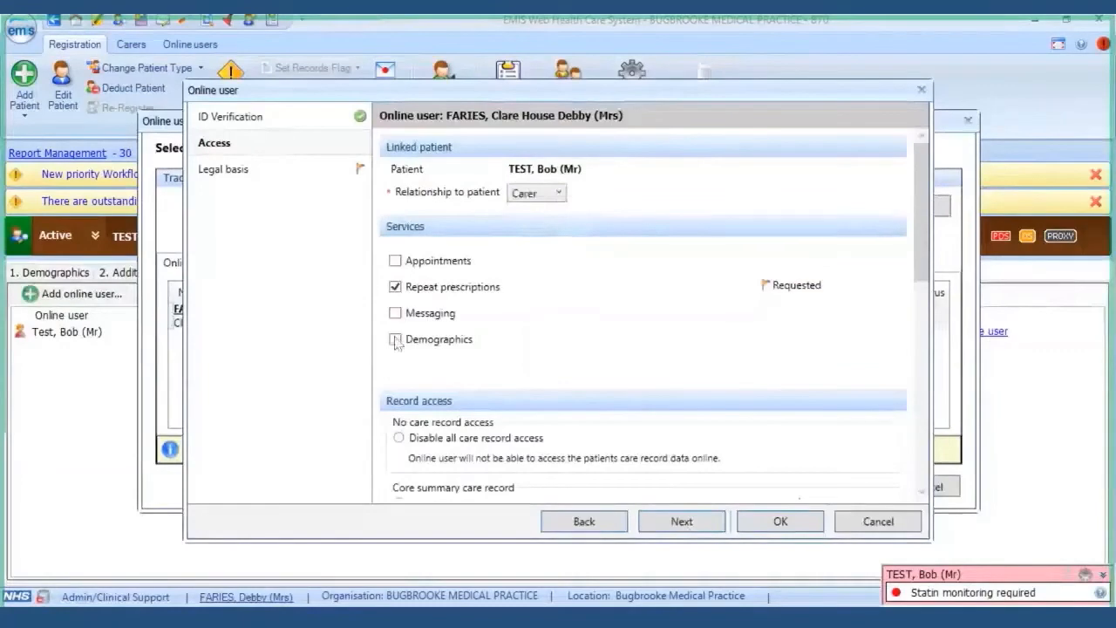
pyautogui.scroll(-5, 515, 305)
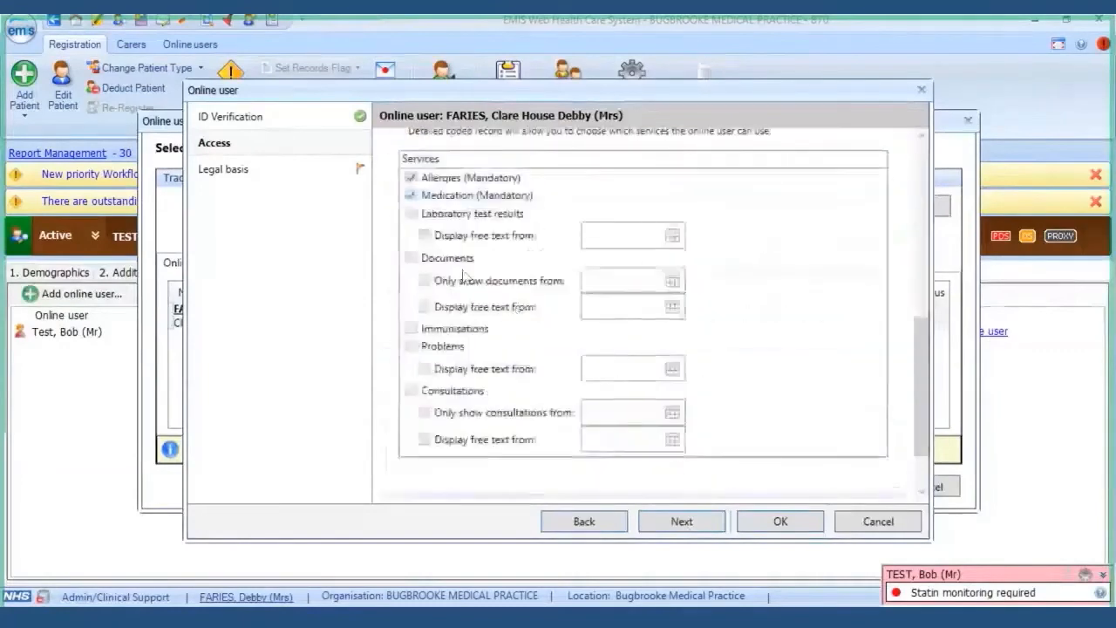
pyautogui.scroll(5, 488, 292)
pyautogui.scroll(-3, 420, 265)
pyautogui.click(403, 271)
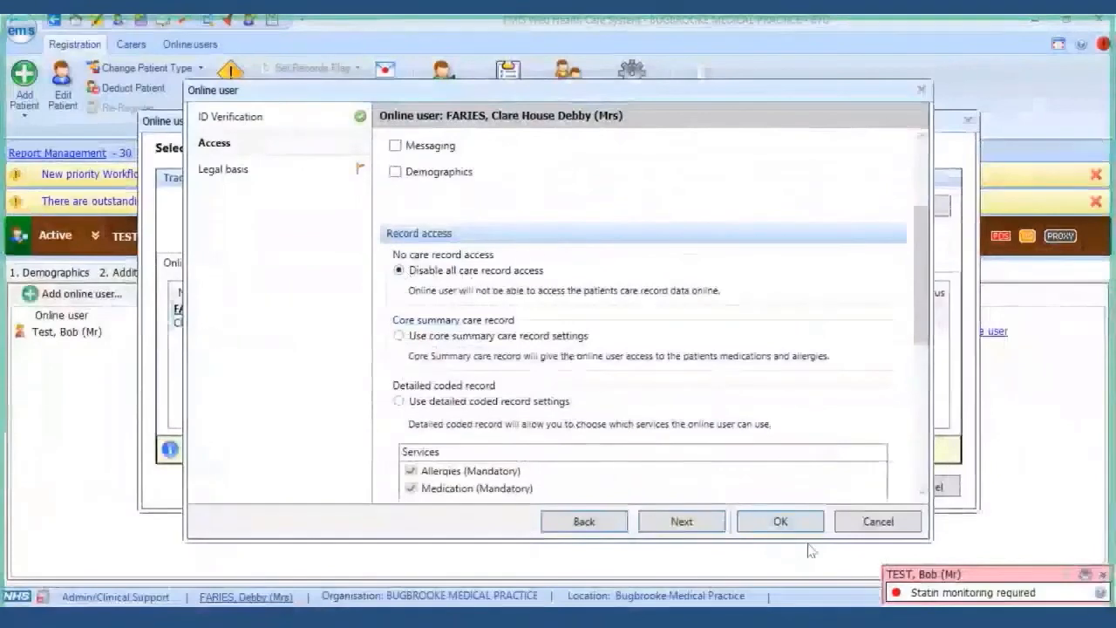
pyautogui.click(684, 528)
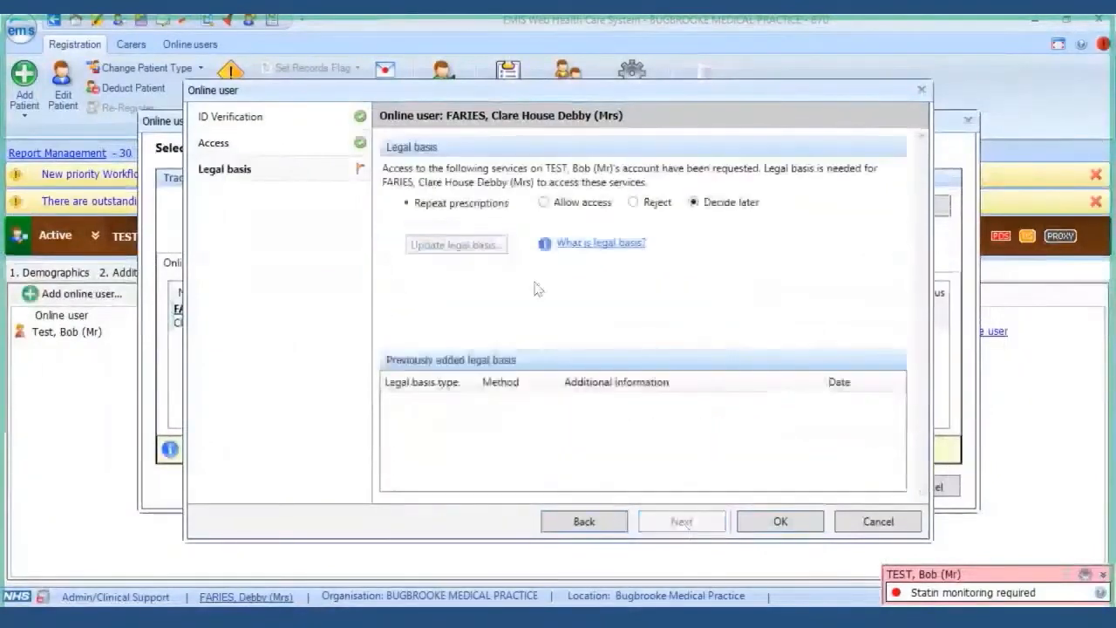
# - Allow repeat prescriptions with a Verbal Explicit consent legal basis noted 'Verbal consent', and save
pyautogui.click(545, 203)
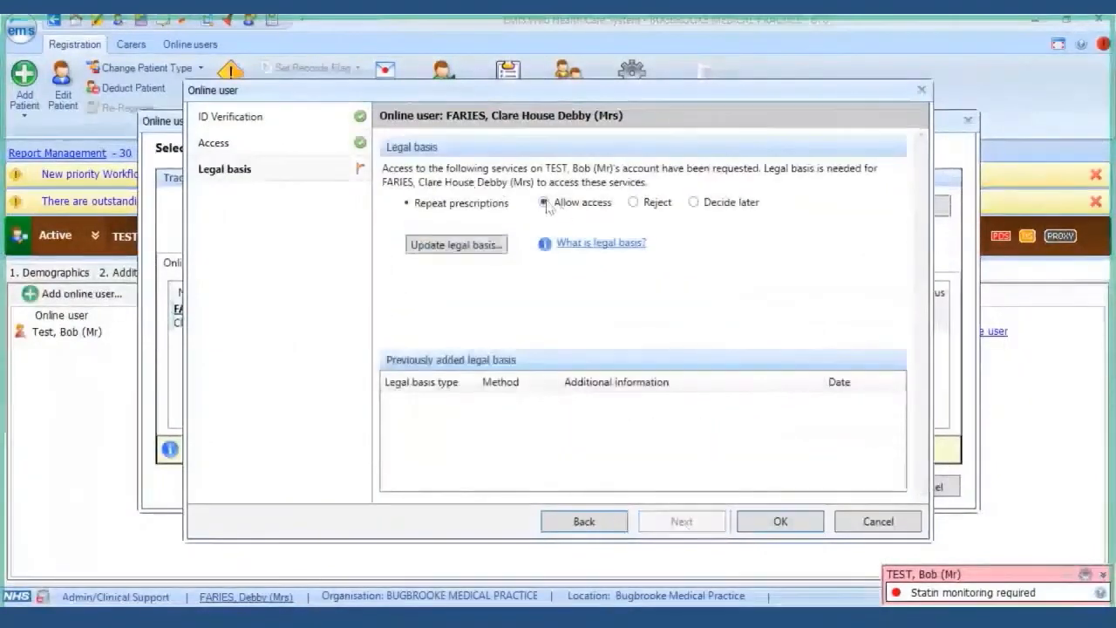
pyautogui.click(476, 248)
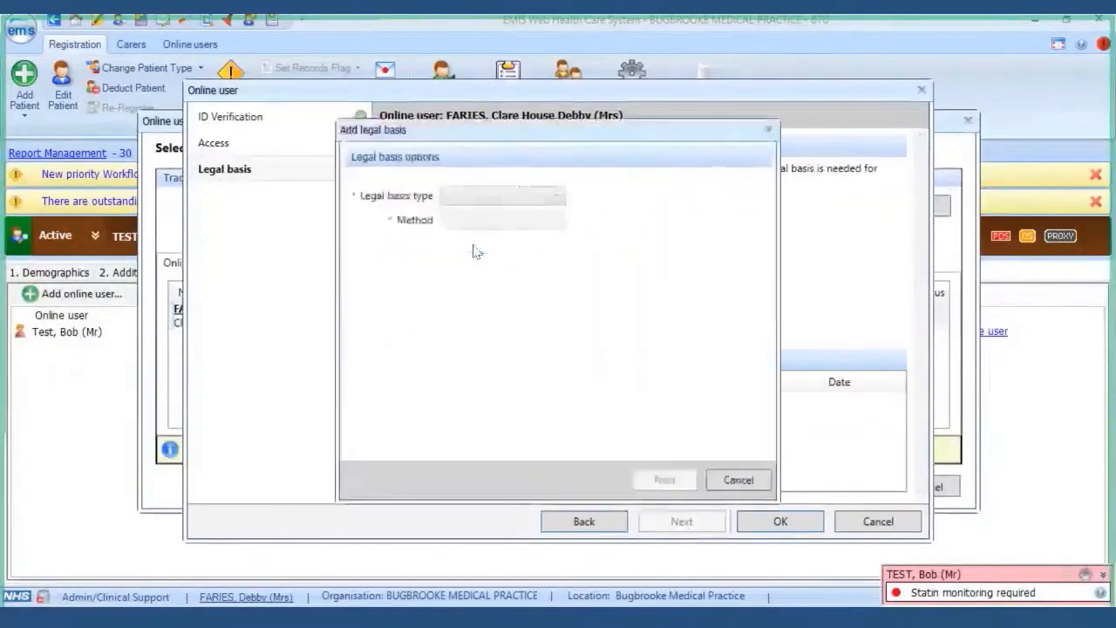
pyautogui.click(553, 196)
pyautogui.click(536, 215)
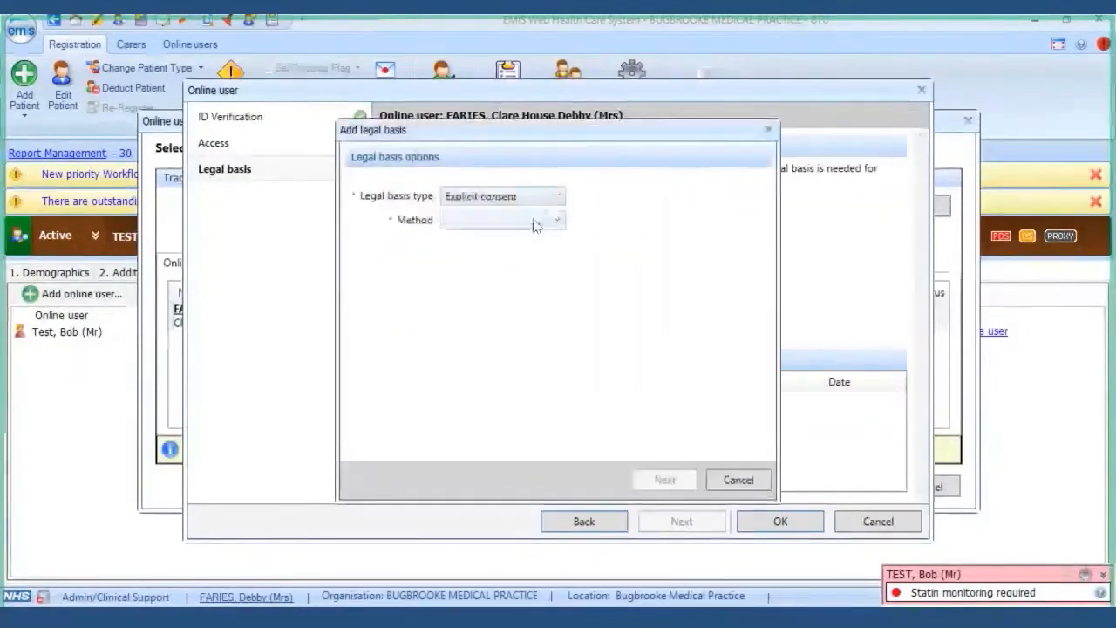
pyautogui.click(539, 221)
pyautogui.click(513, 257)
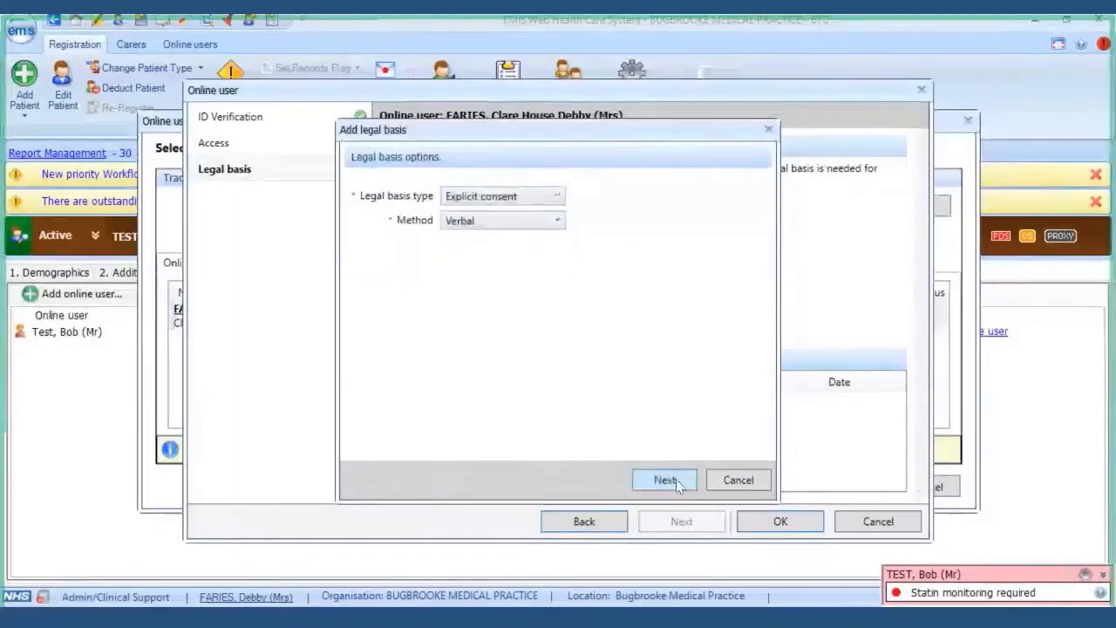
pyautogui.click(673, 480)
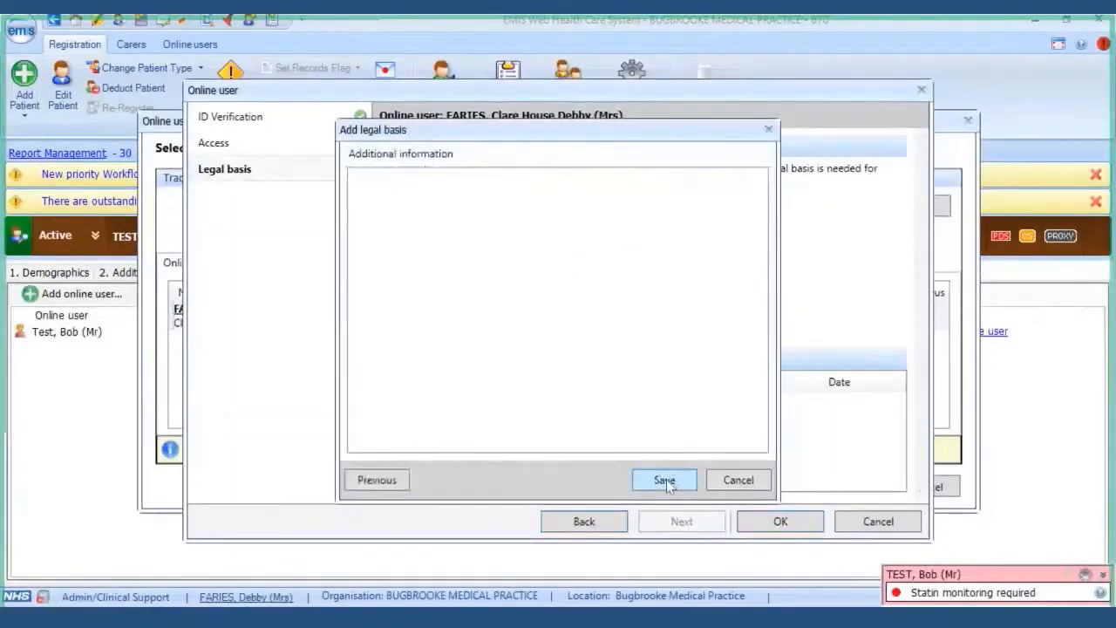
pyautogui.write('Ver')
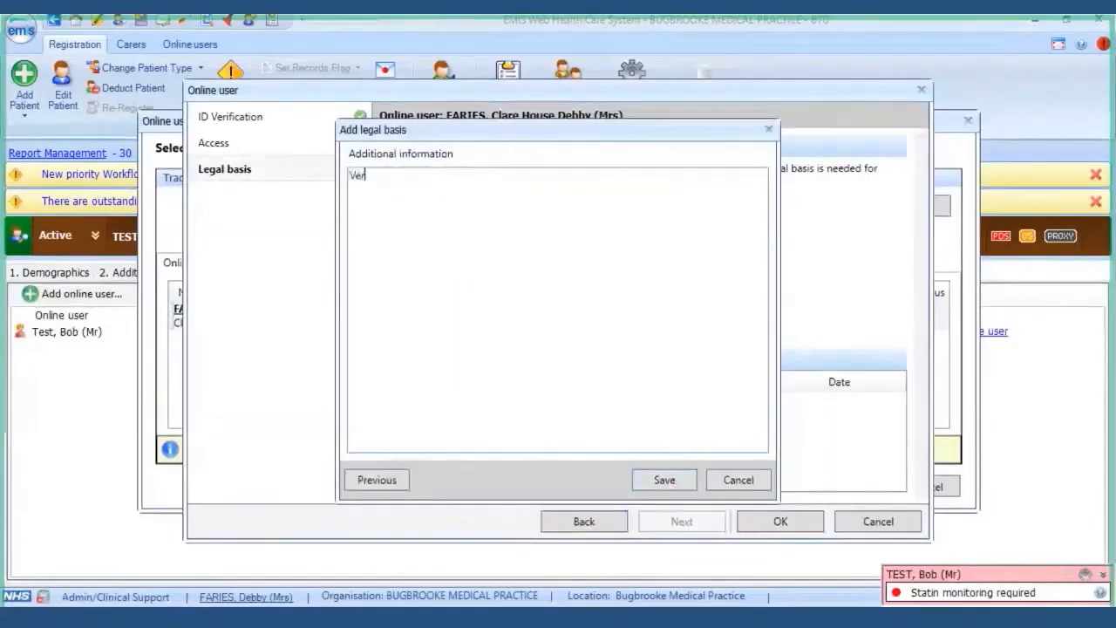
pyautogui.write('bal consent')
pyautogui.click(671, 481)
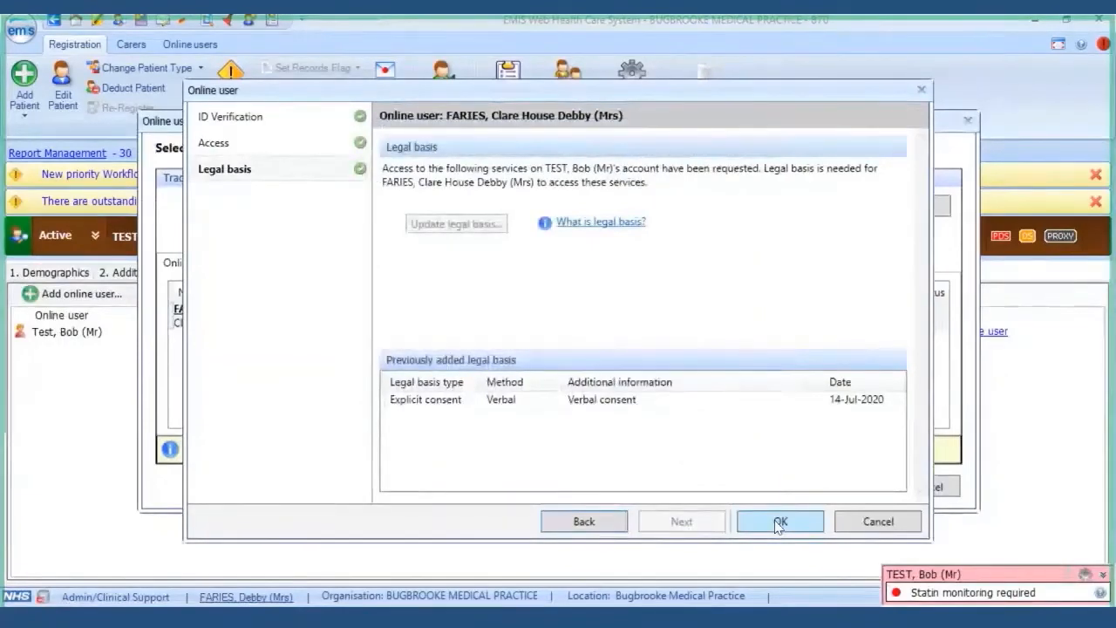
pyautogui.click(779, 522)
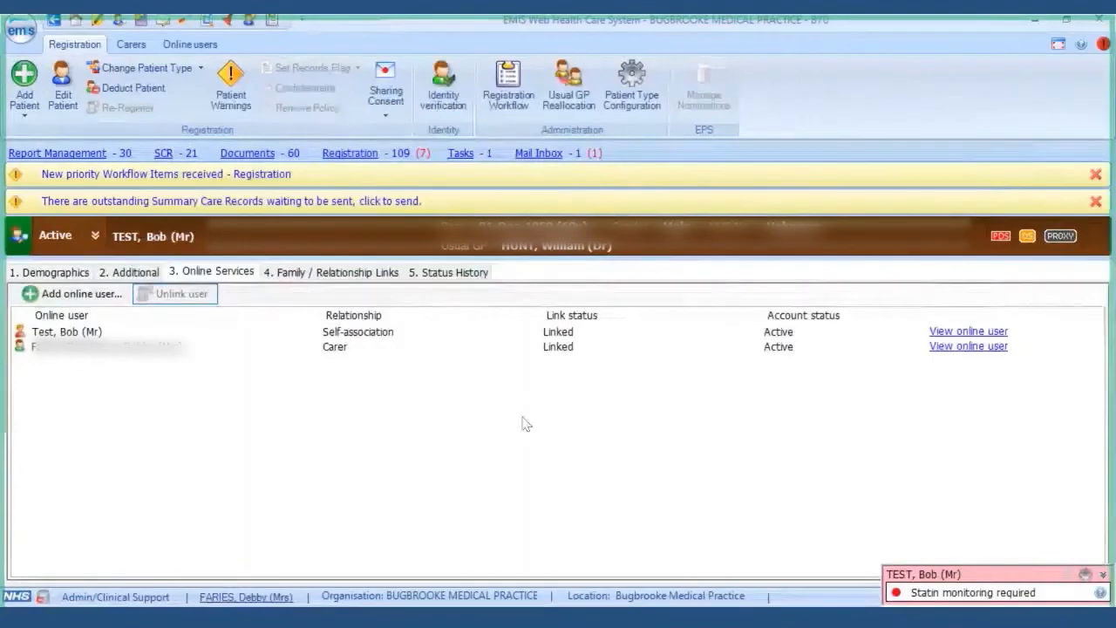
# - View the Carer row's online user record and scroll to its Linked patients panel
pyautogui.click(966, 348)
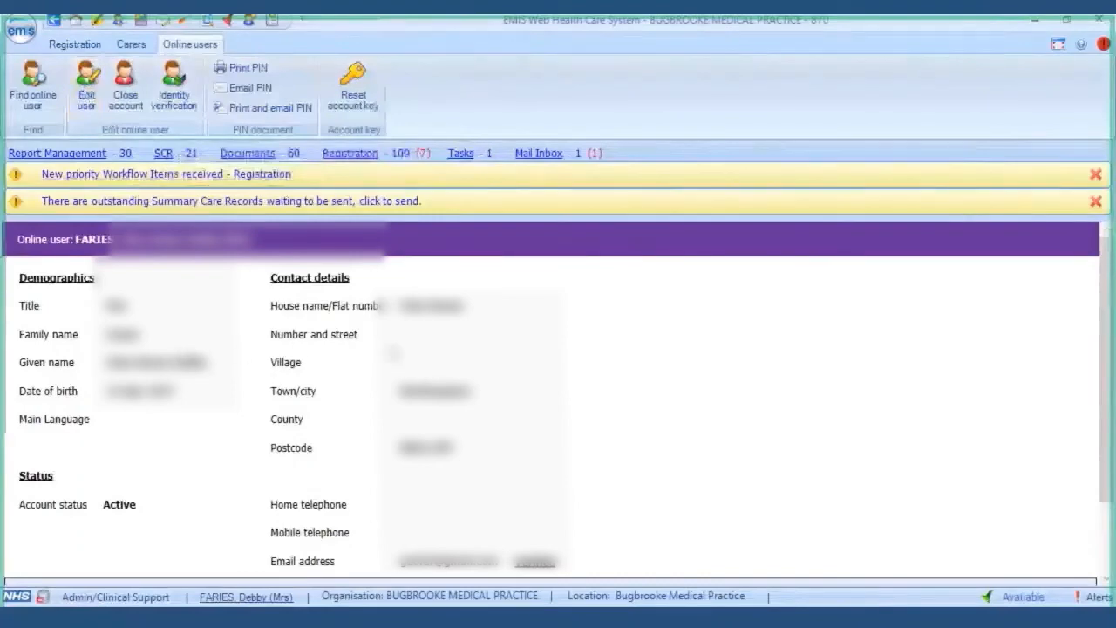
pyautogui.scroll(-2, 735, 374)
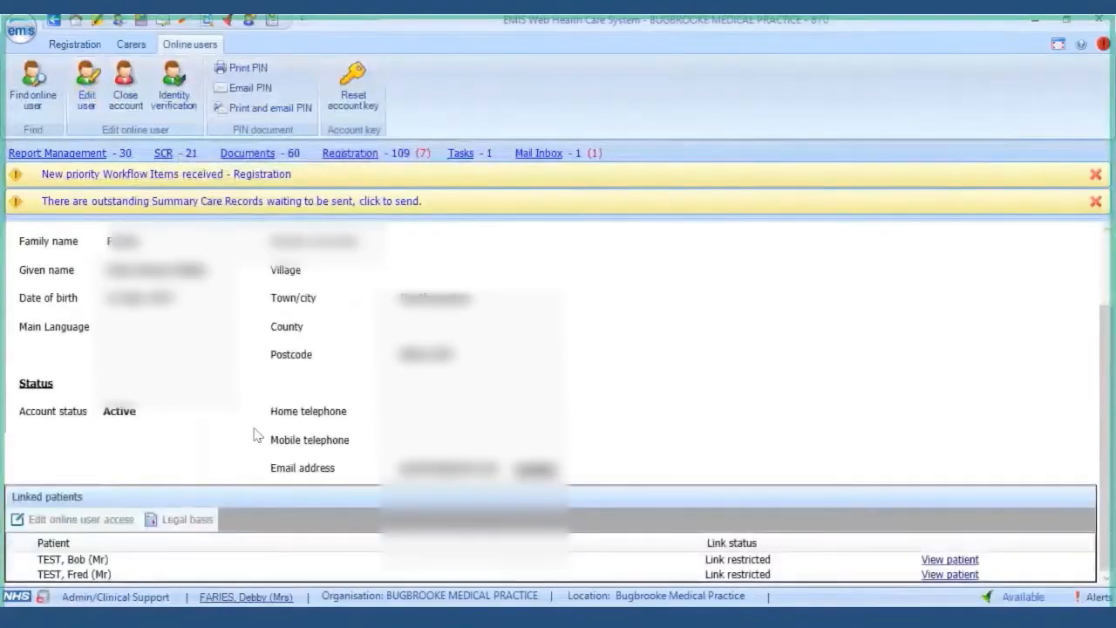
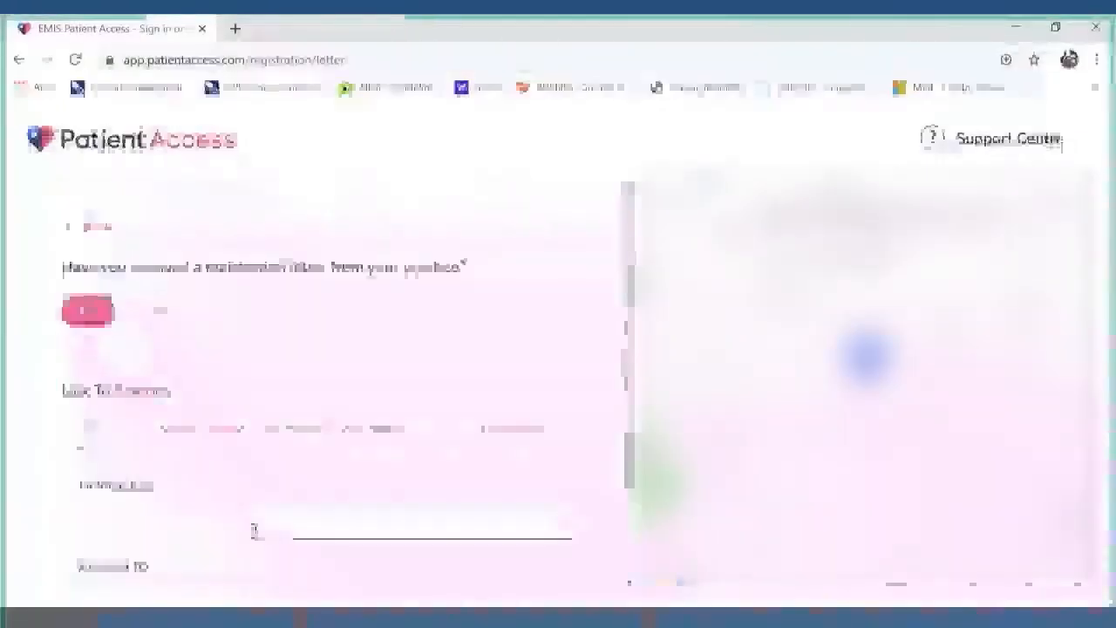
# - Link to Bugbrooke Medical Practice by pasting the letter's linkage key and account ID
pyautogui.hotkey('ctrl', 'v')
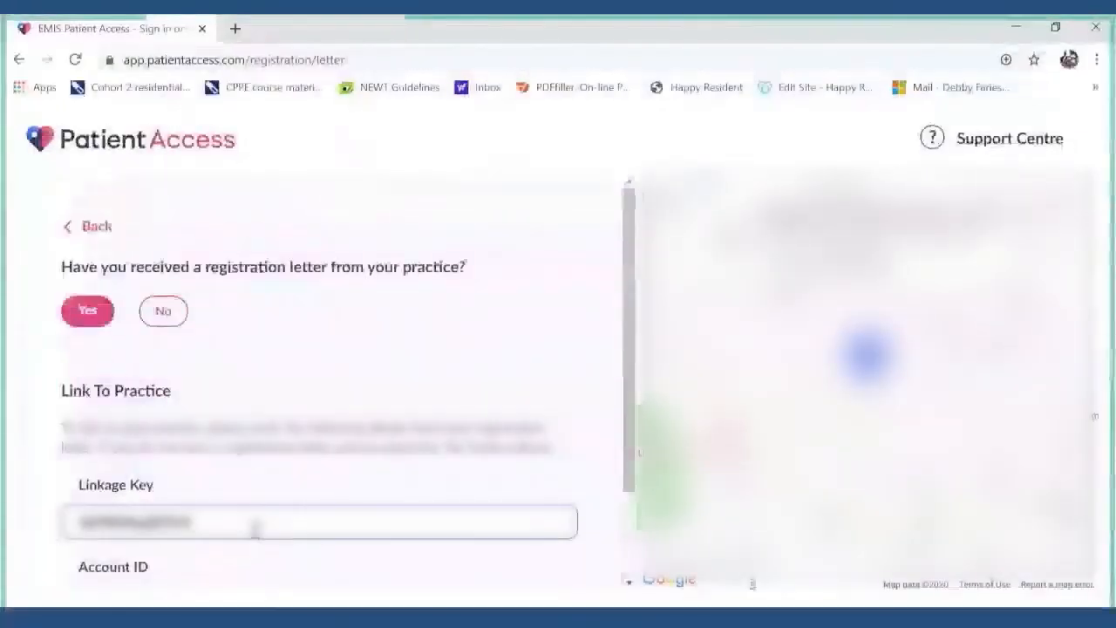
pyautogui.scroll(-1, 255, 528)
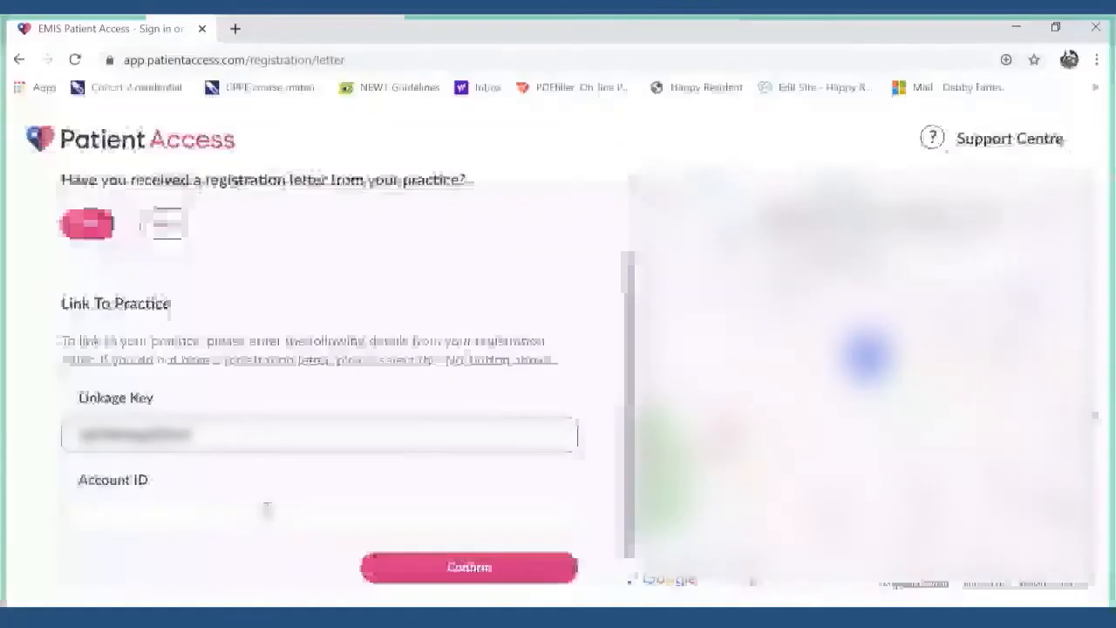
pyautogui.click(175, 523)
pyautogui.hotkey('ctrl', 'v')
pyautogui.click(435, 568)
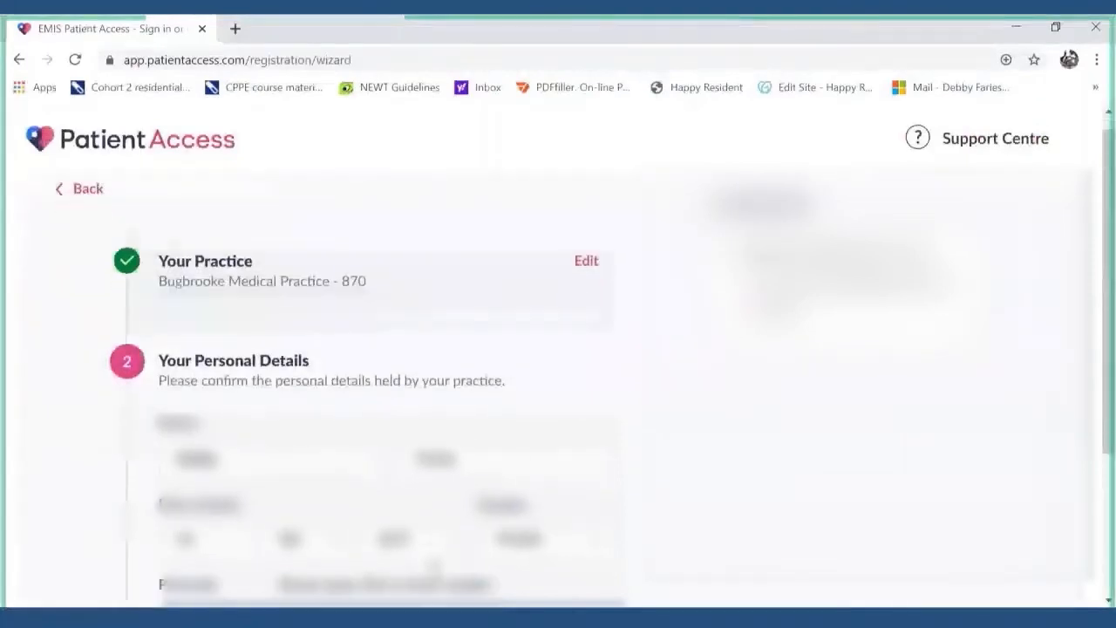
# - Accept the practice-held personal details and enter the account password to link the account
pyautogui.scroll(-4, 436, 567)
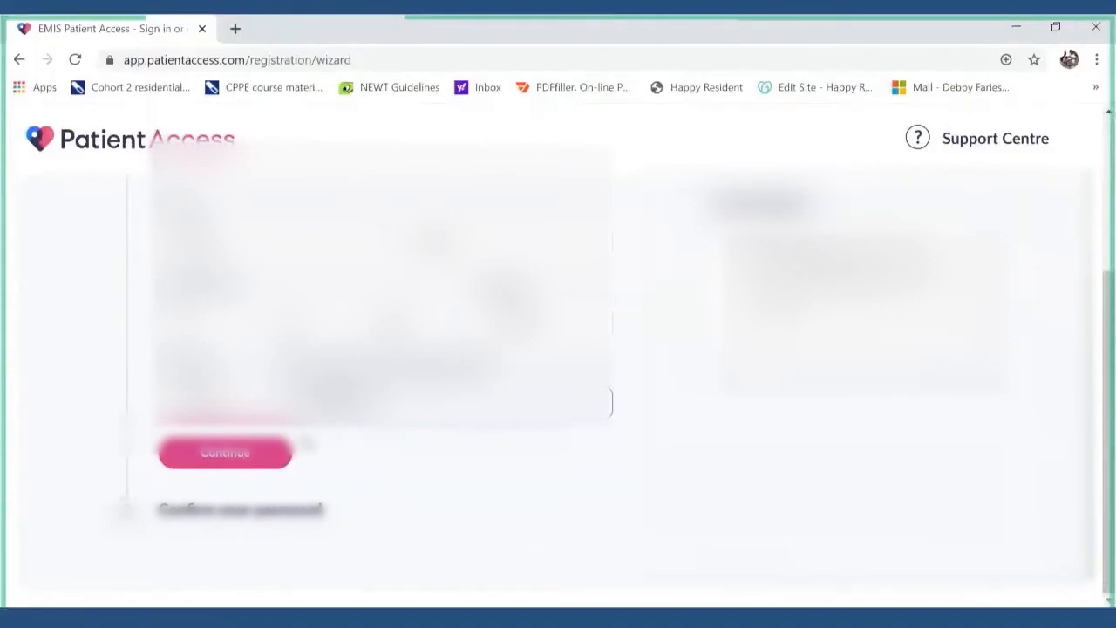
pyautogui.click(231, 465)
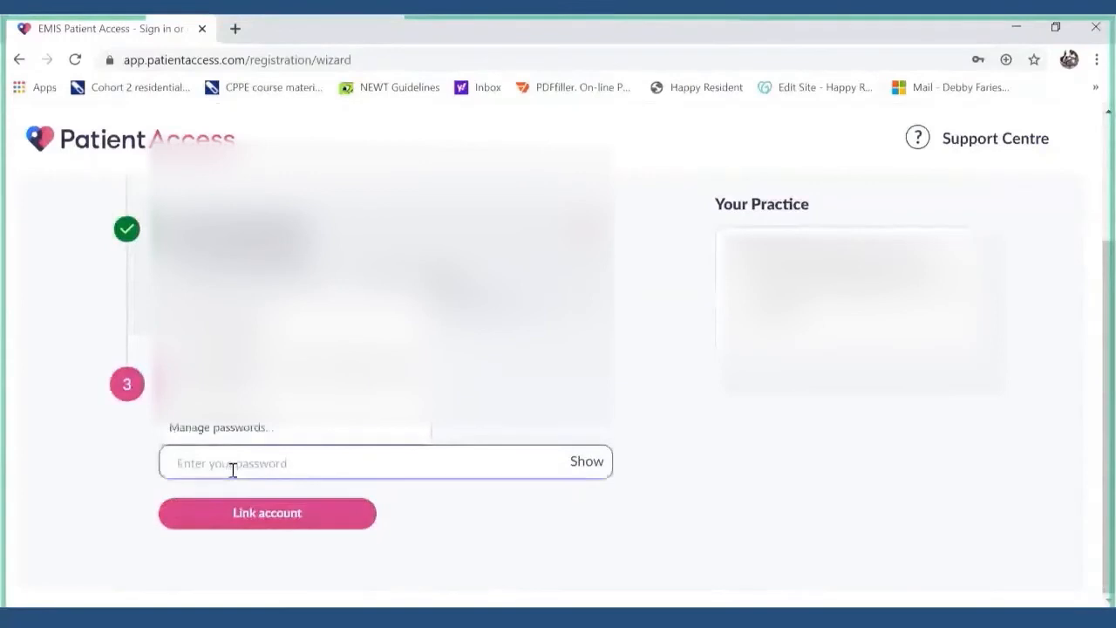
pyautogui.write('••••••••')
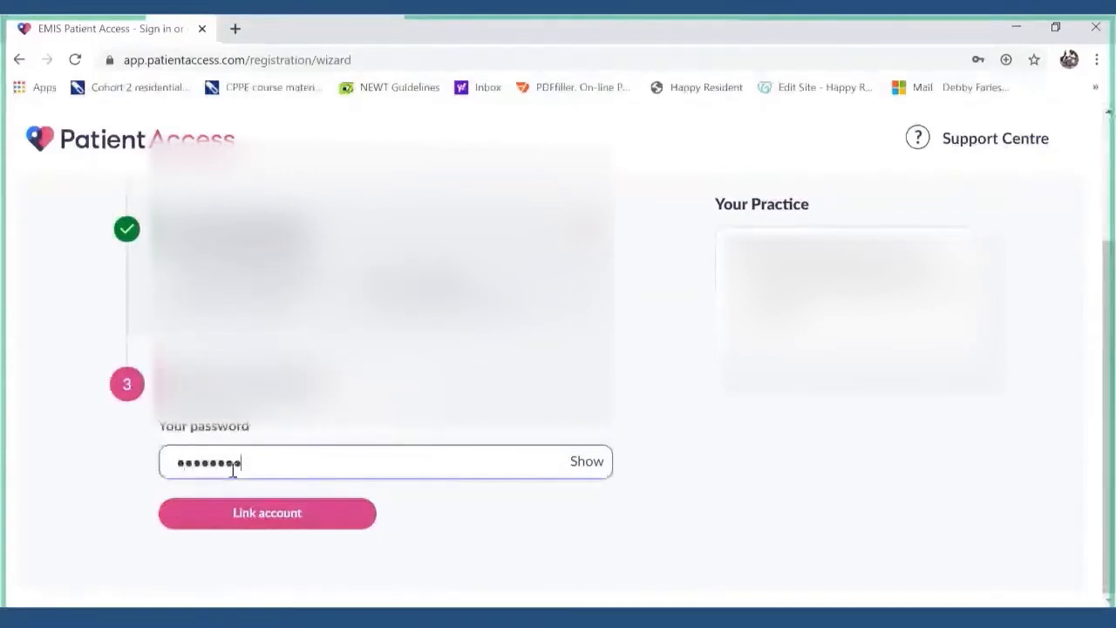
pyautogui.write('•••')
pyautogui.press('Return')
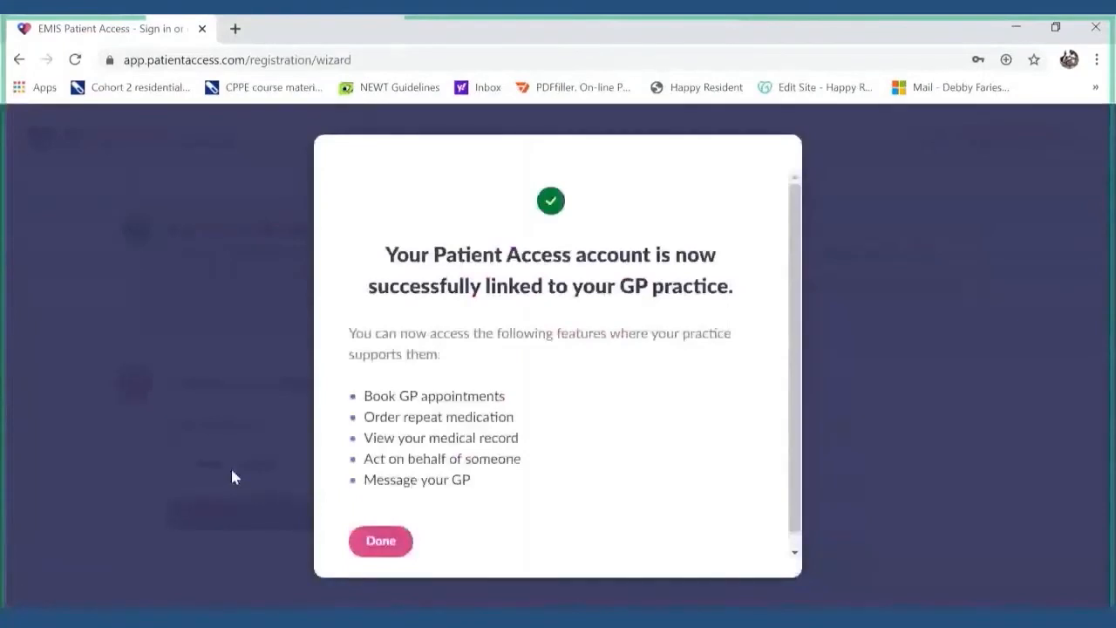
# - Dismiss the linking success message and decline Chrome's offer to update the saved password
pyautogui.click(381, 541)
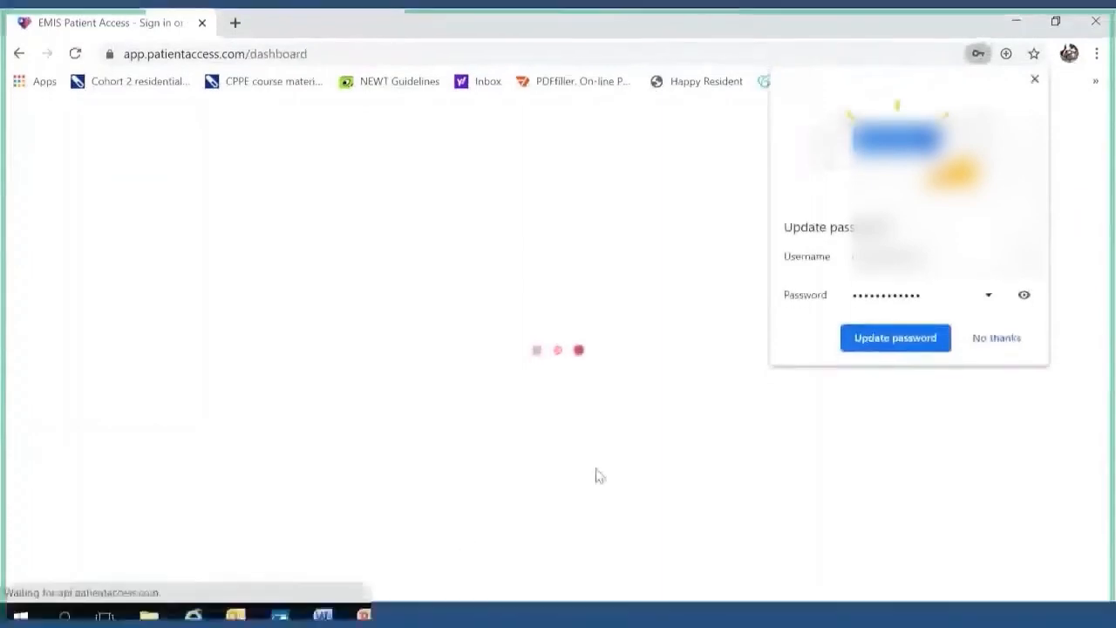
pyautogui.click(1003, 346)
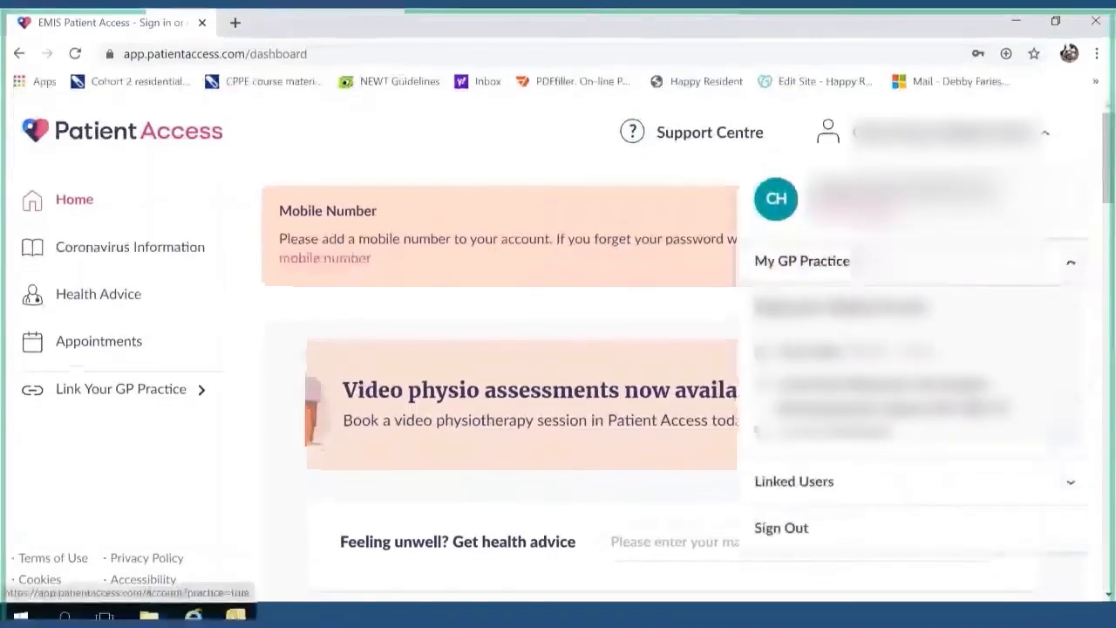
# - Expand Linked Users in the account menu and switch to acting for Bob Test
pyautogui.click(823, 484)
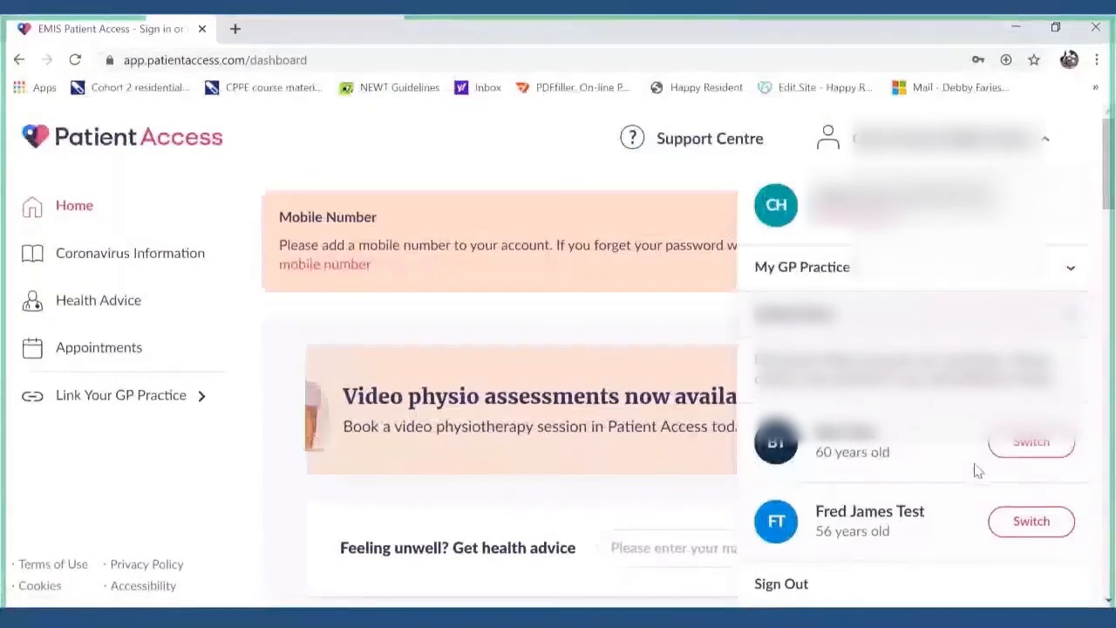
pyautogui.click(1029, 447)
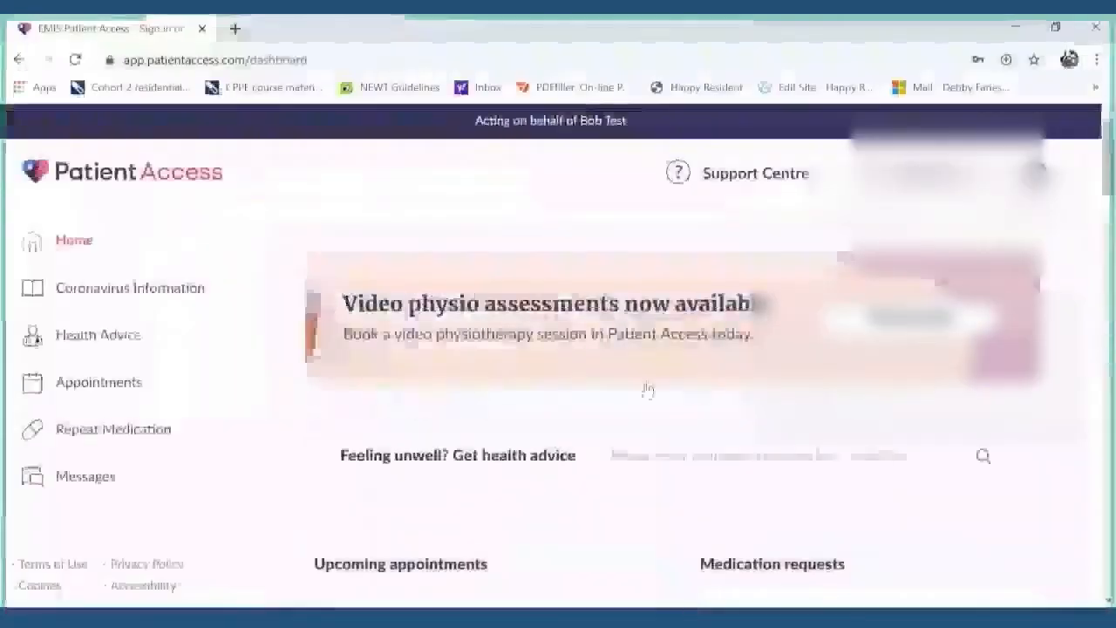
# - Open Repeat Medication's Your medication list, agreeing to act on Bob Test's behalf
pyautogui.click(147, 436)
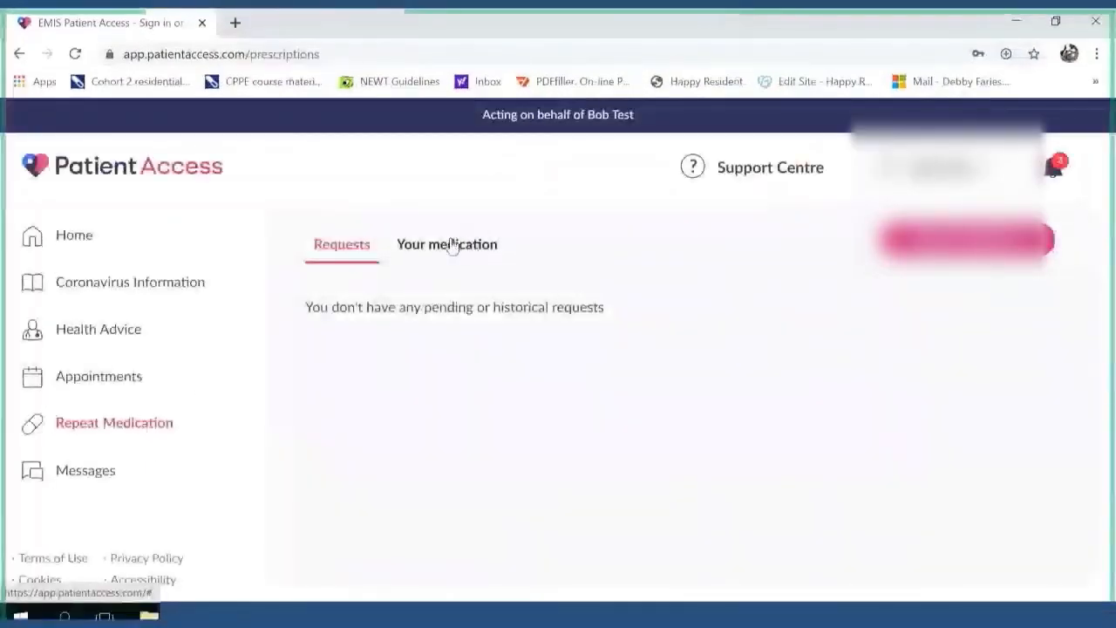
pyautogui.click(452, 245)
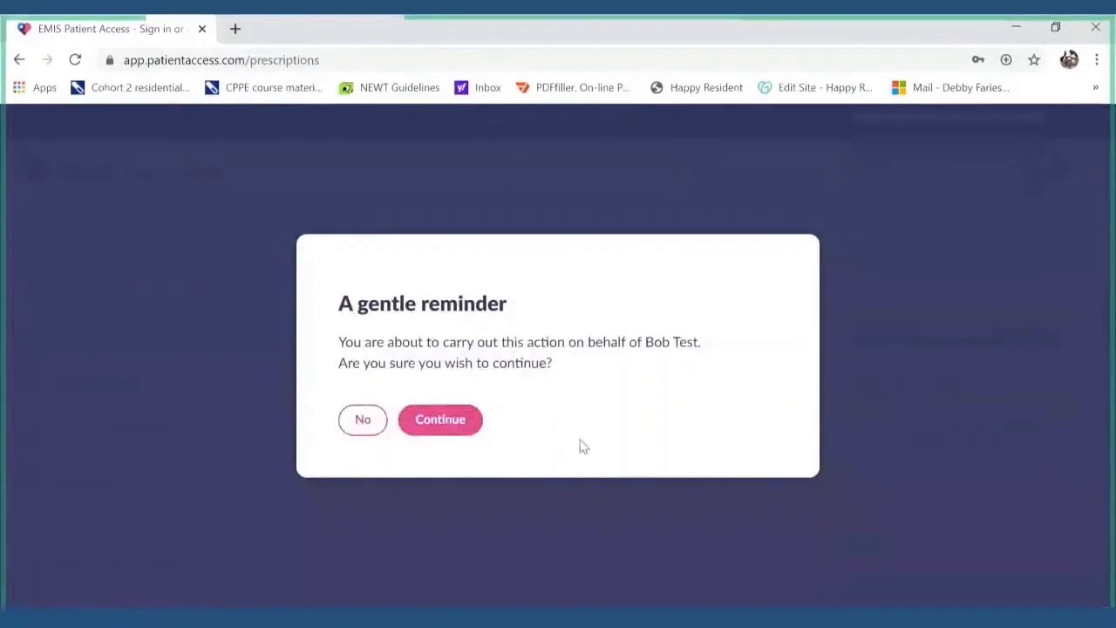
pyautogui.click(449, 421)
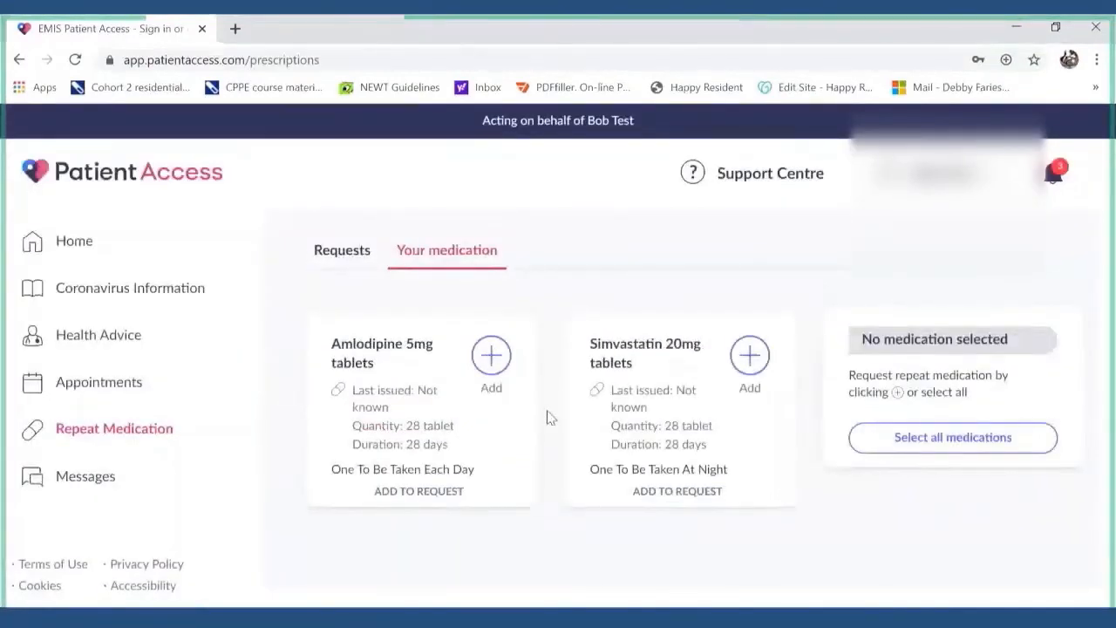
# - Add Amlodipine 5mg and Simvastatin 20mg tablets, then request the 2 medications
pyautogui.click(508, 371)
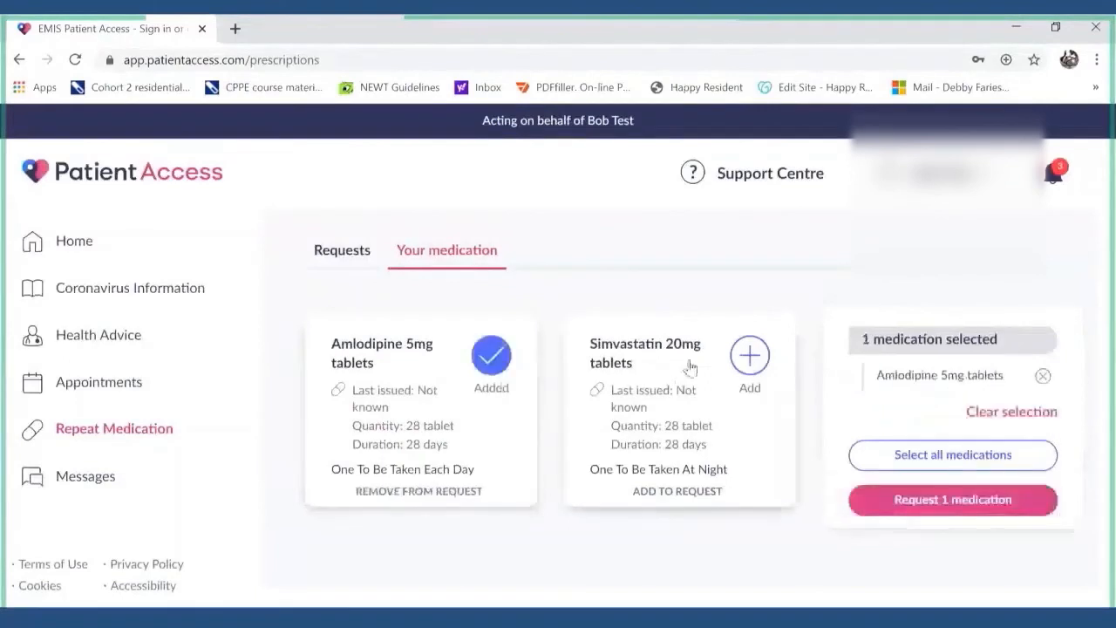
pyautogui.click(750, 364)
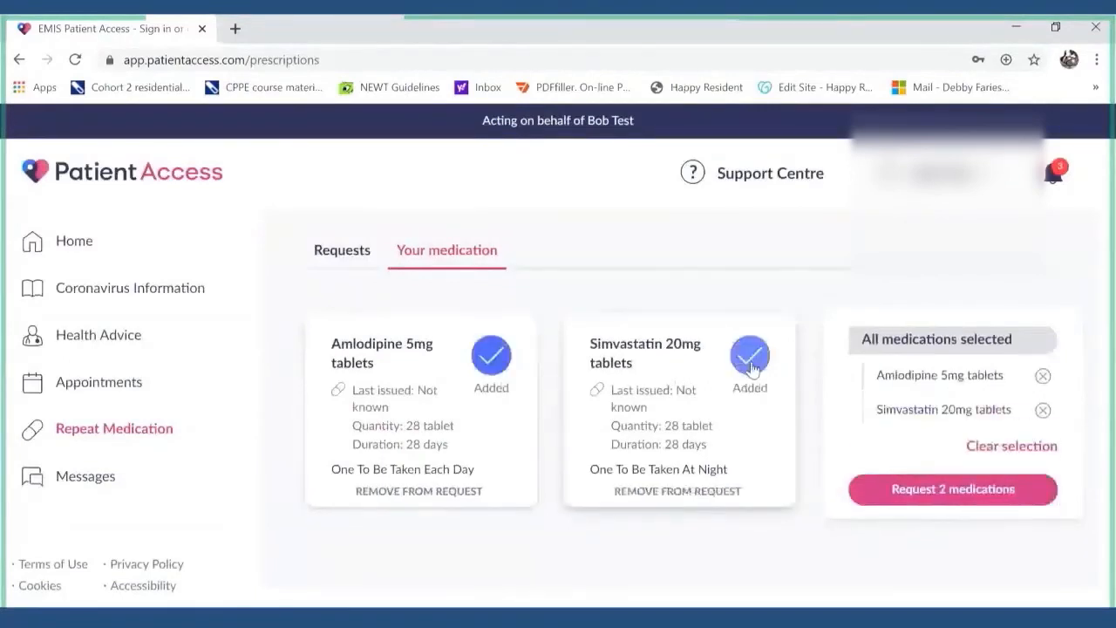
pyautogui.click(919, 494)
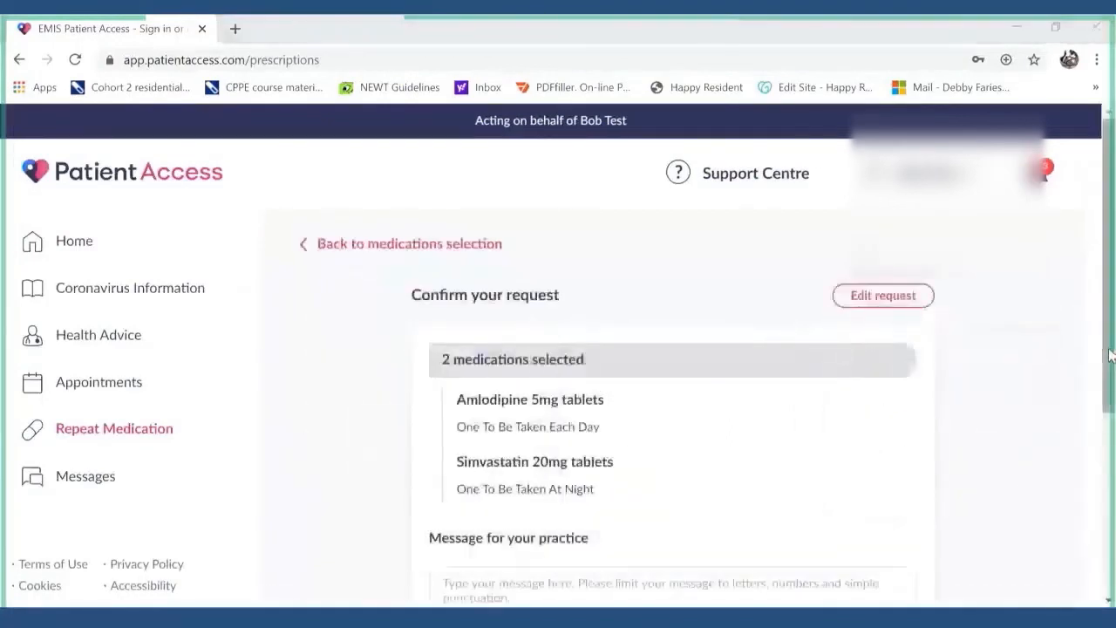
# - Return from the confirm page to the medication list and deselect Amlodipine 5mg tablets
pyautogui.moveTo(1109, 355); pyautogui.dragTo(1098, 446)
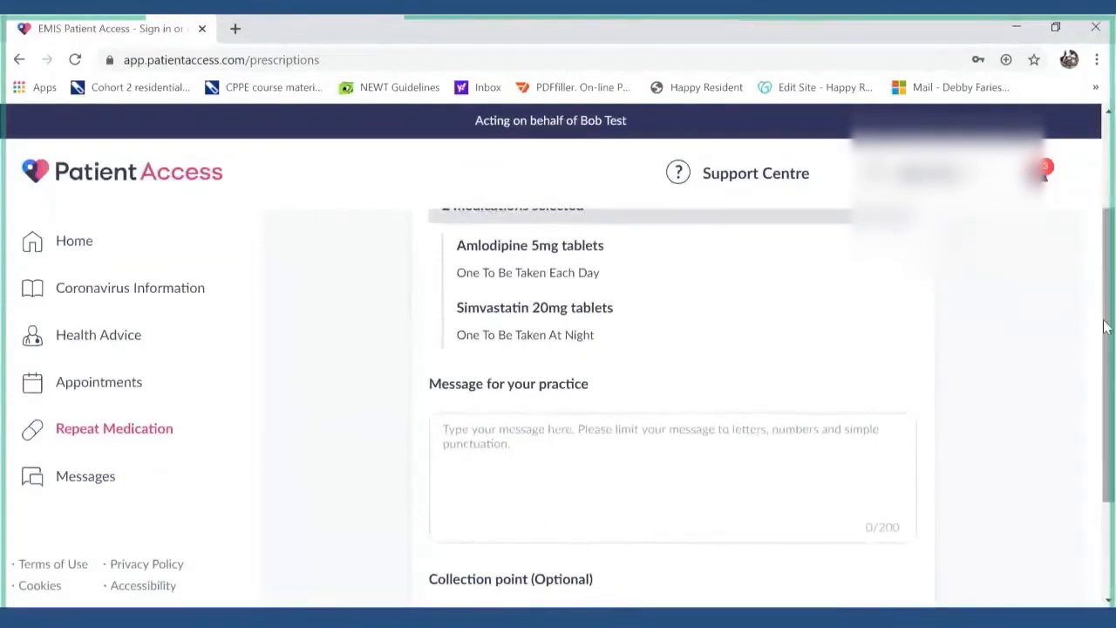
pyautogui.moveTo(1108, 323); pyautogui.dragTo(1102, 424)
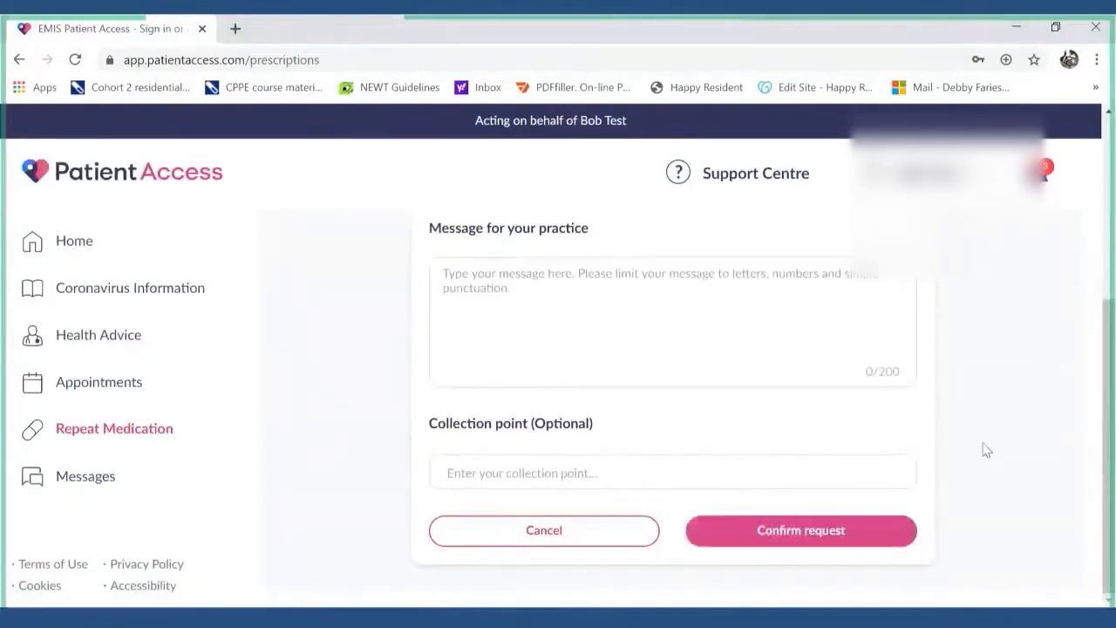
pyautogui.scroll(2, 984, 451)
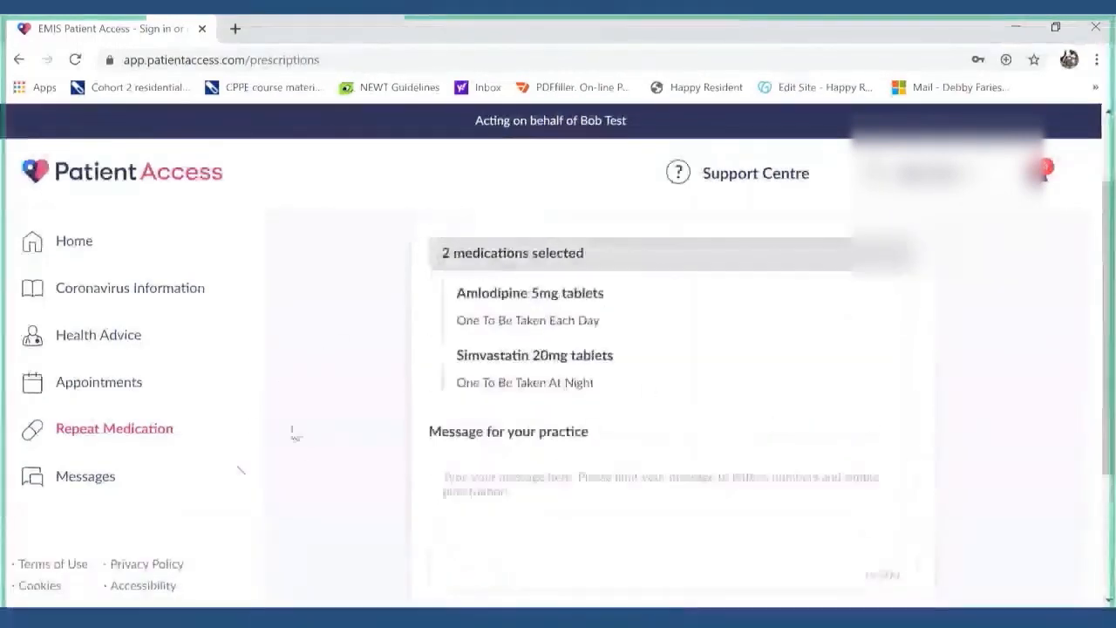
pyautogui.scroll(2, 307, 478)
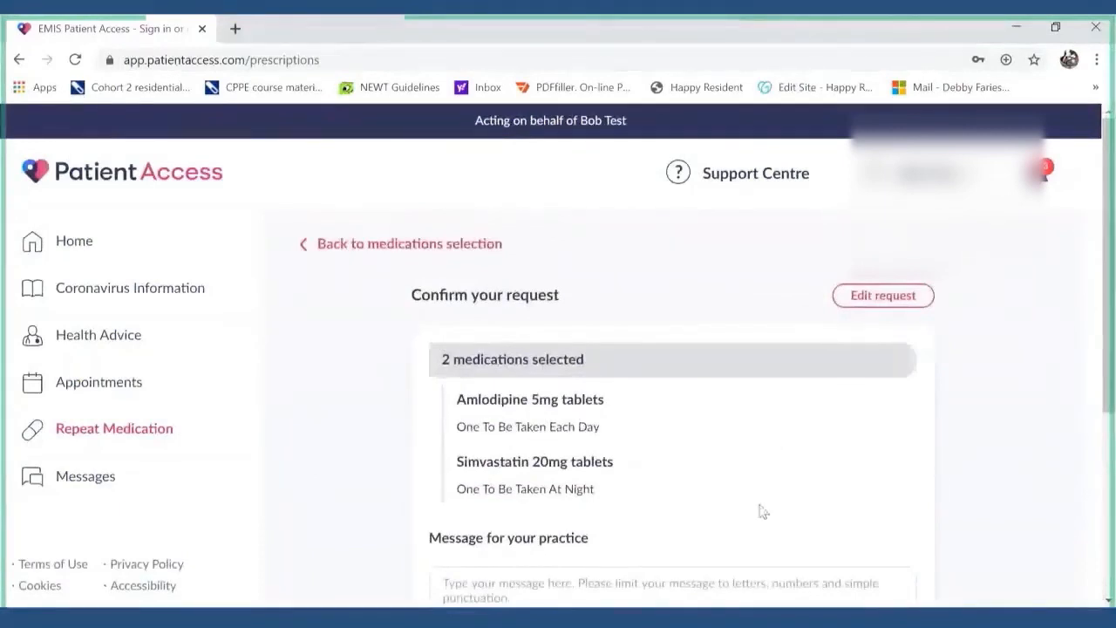
pyautogui.scroll(-4, 761, 512)
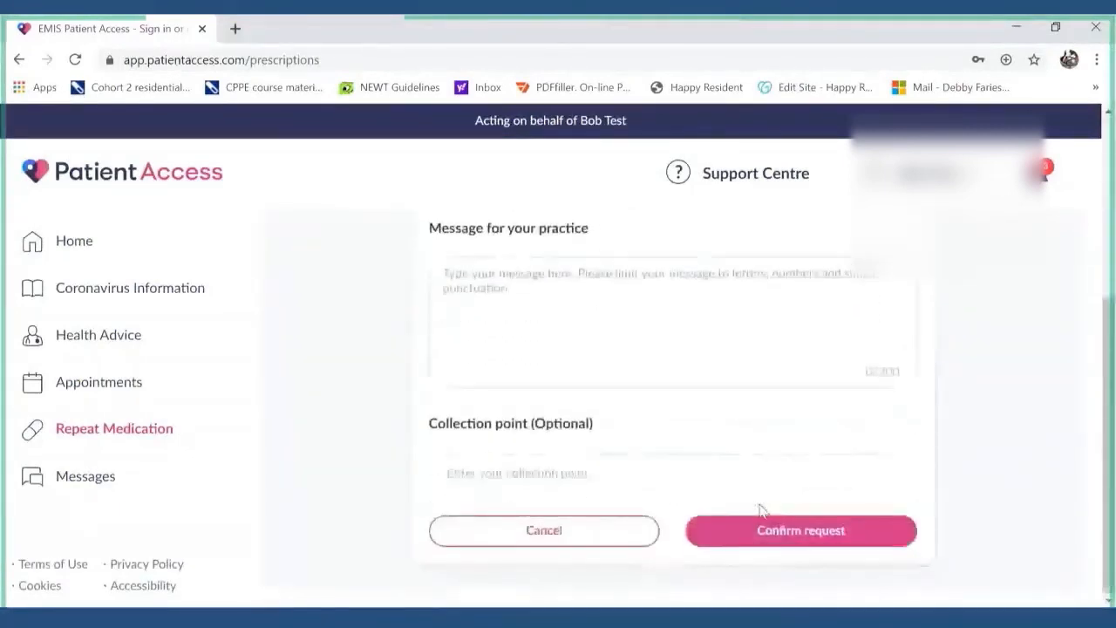
pyautogui.scroll(3, 656, 409)
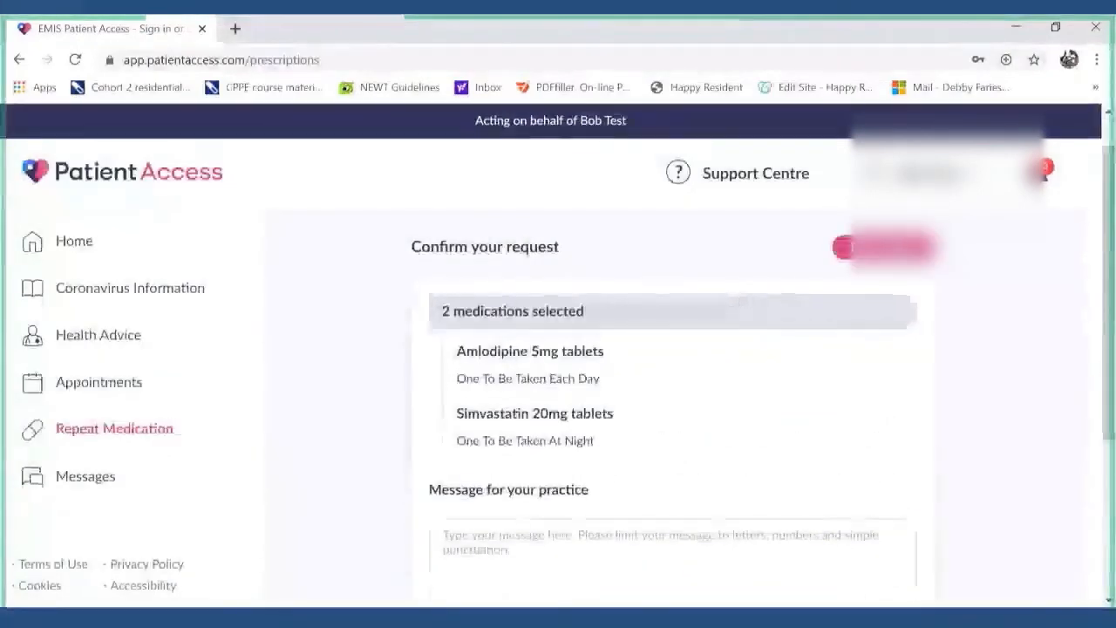
pyautogui.click(750, 355)
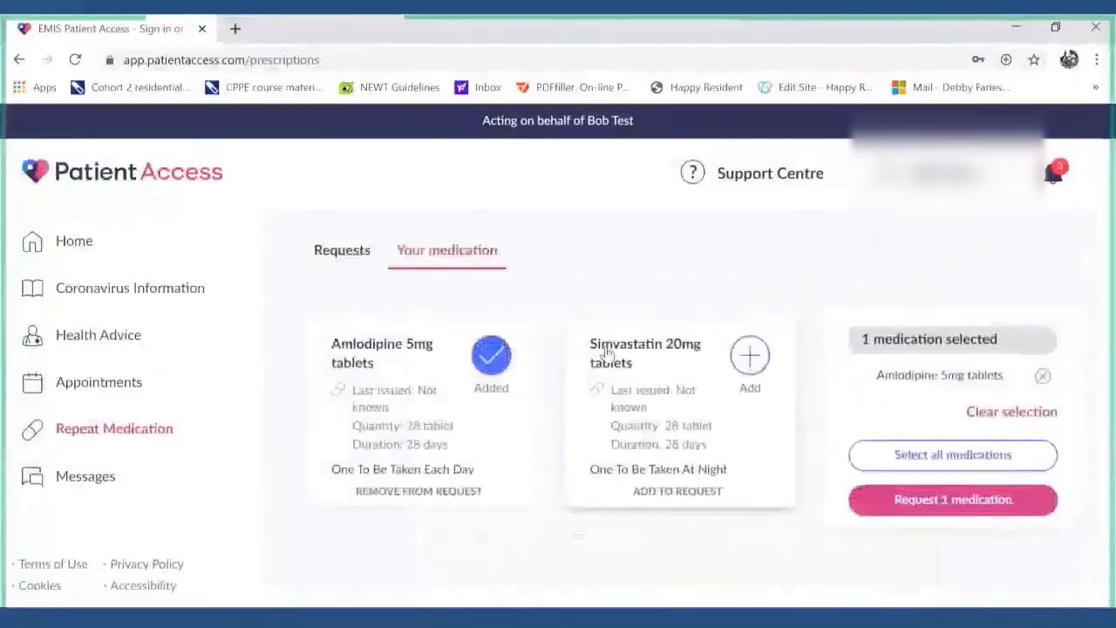
pyautogui.click(505, 360)
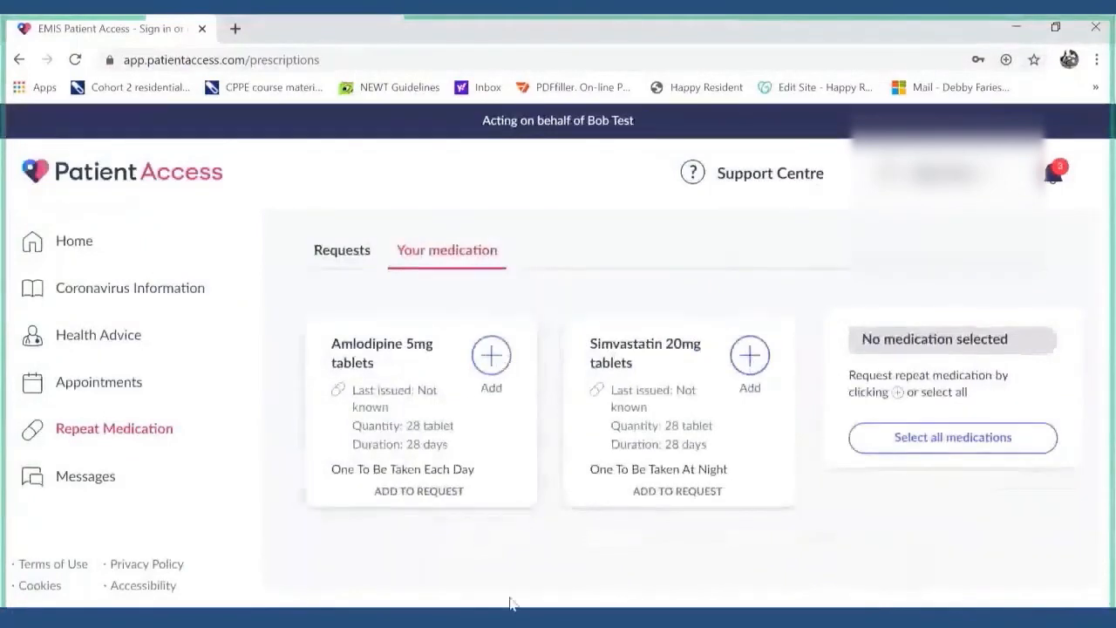